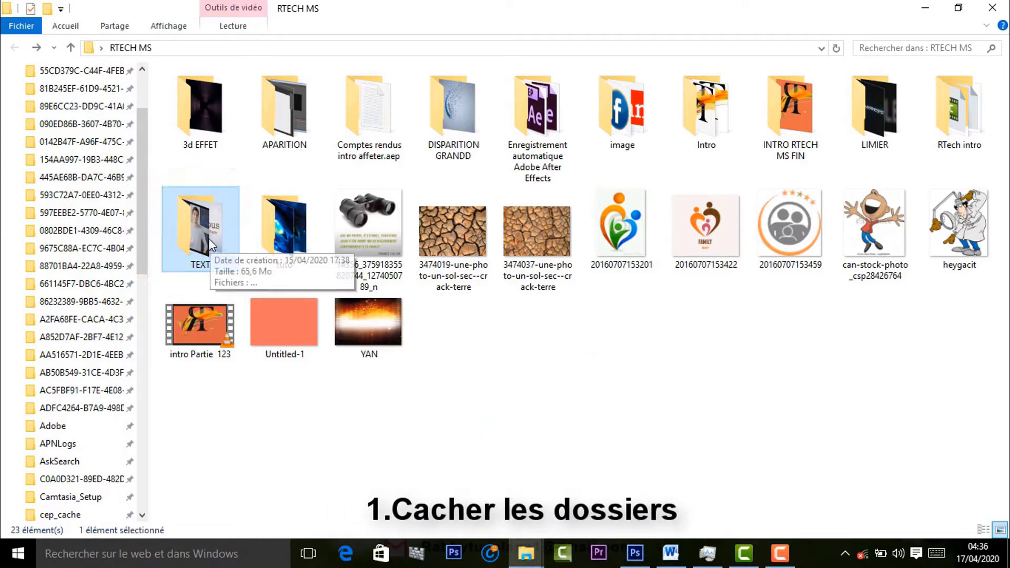
Rename the "image" folder in RTECH MS as TEST.
right_click(204, 239)
left_click(612, 312)
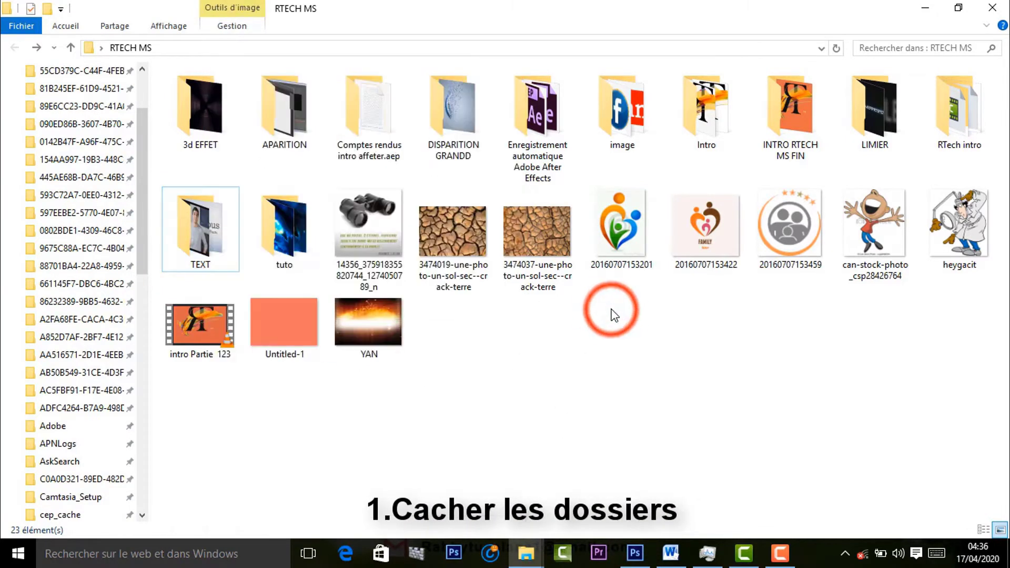
right_click(639, 137)
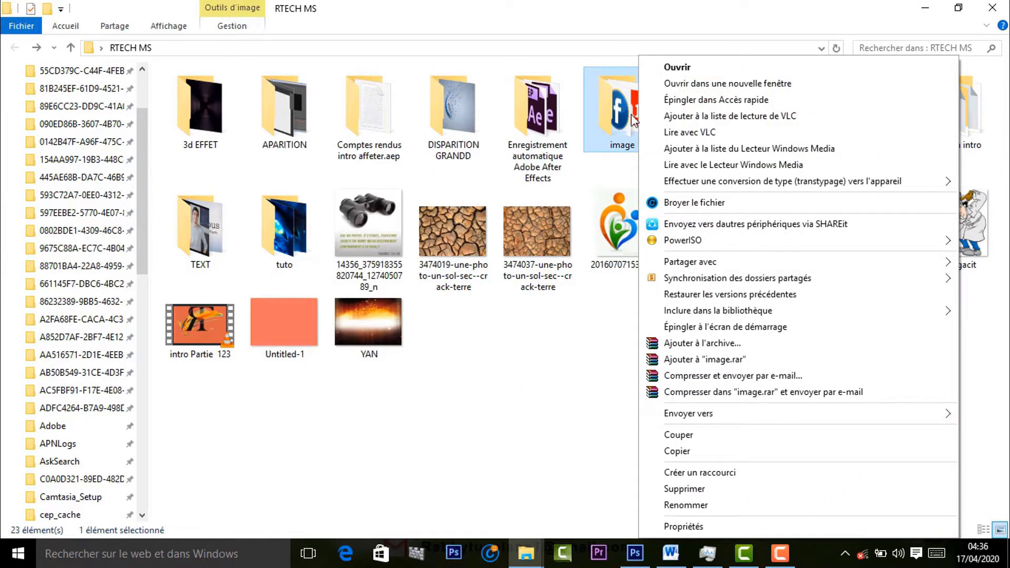
left_click(706, 506)
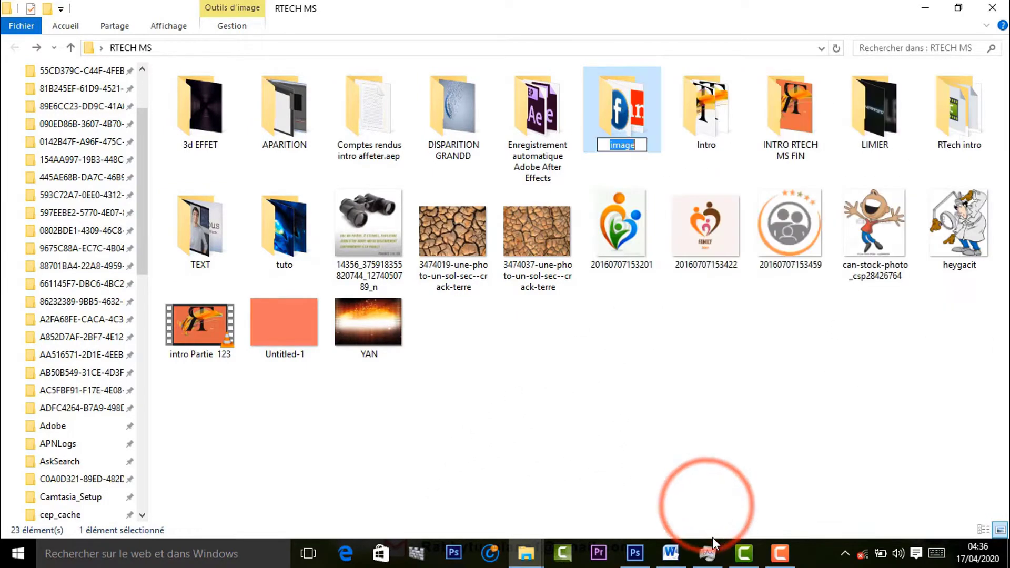
type("t")
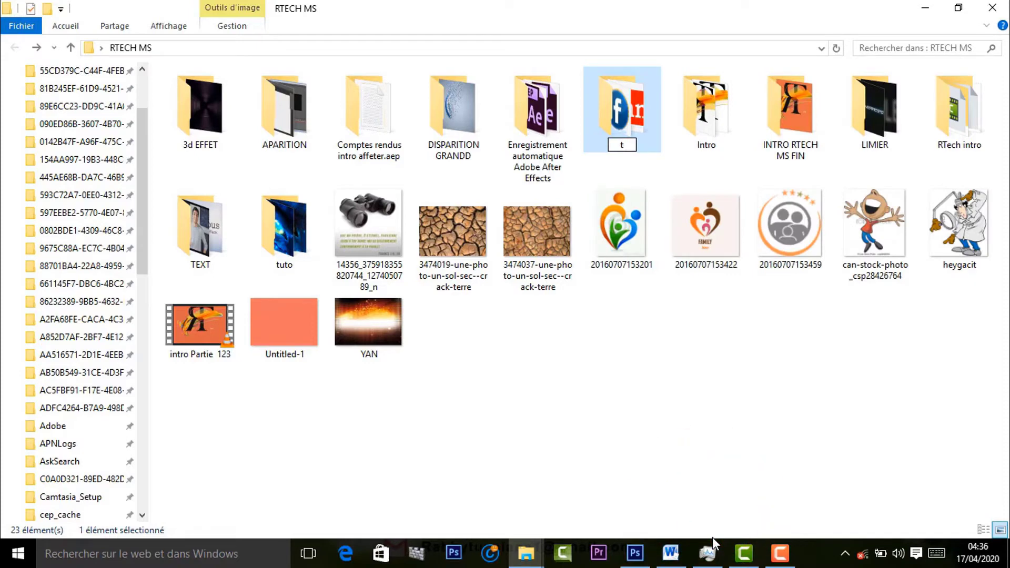
type("EST")
key("Return")
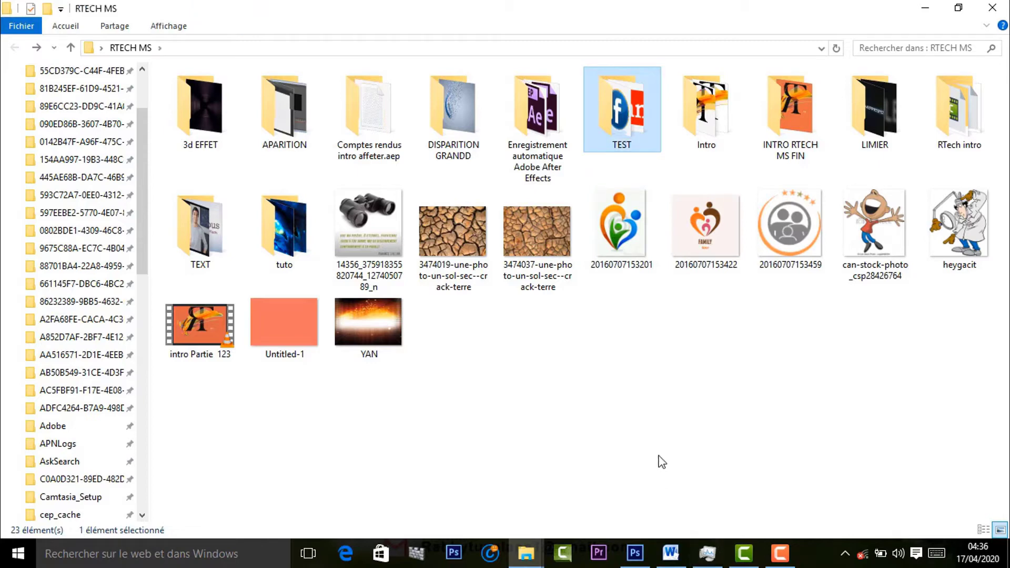
left_click(659, 457)
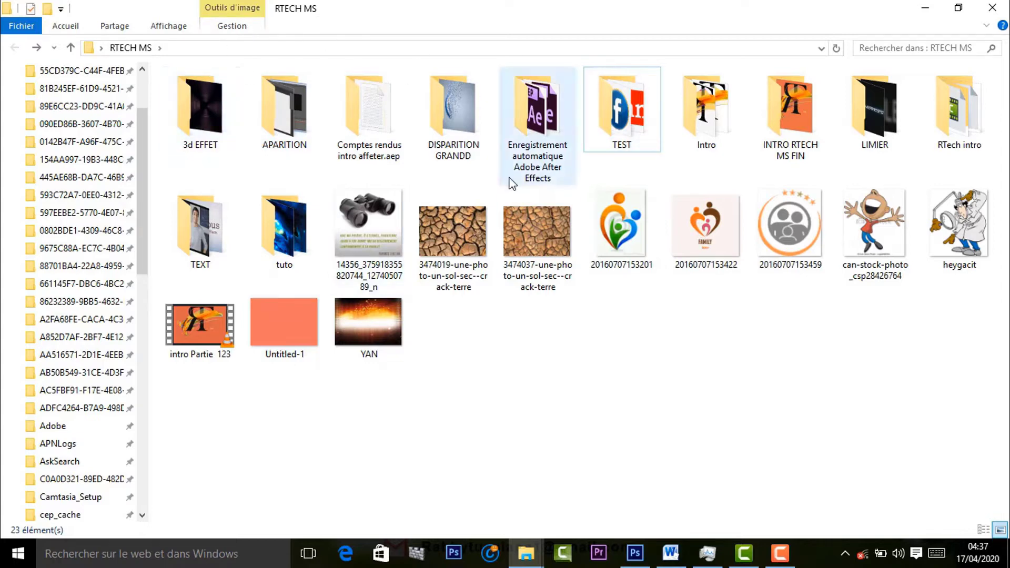
Turn off the display of hidden items (Éléments masqués) for the RTECH MS folder.
left_click(631, 146)
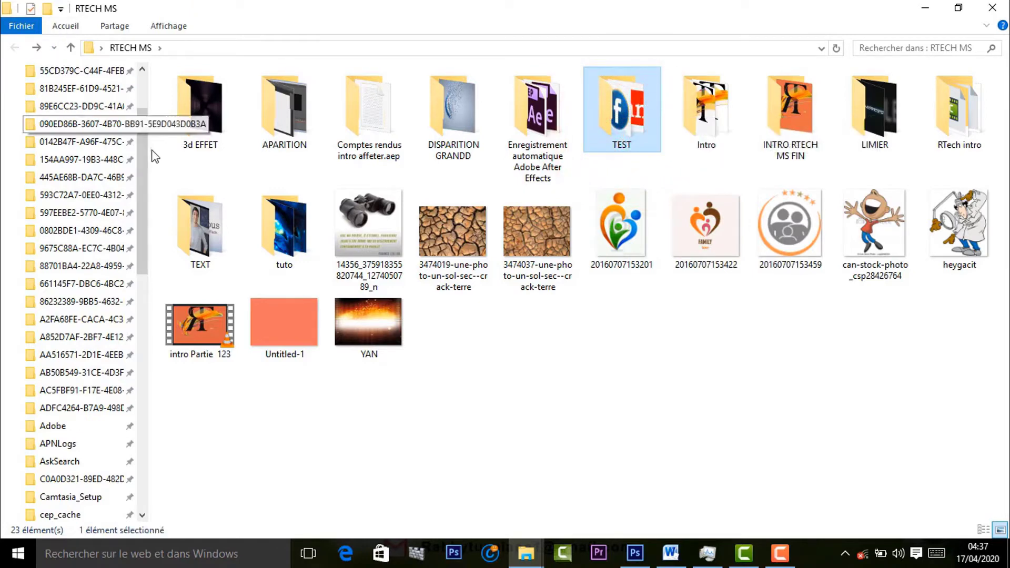
left_click_drag(143, 151, 147, 123)
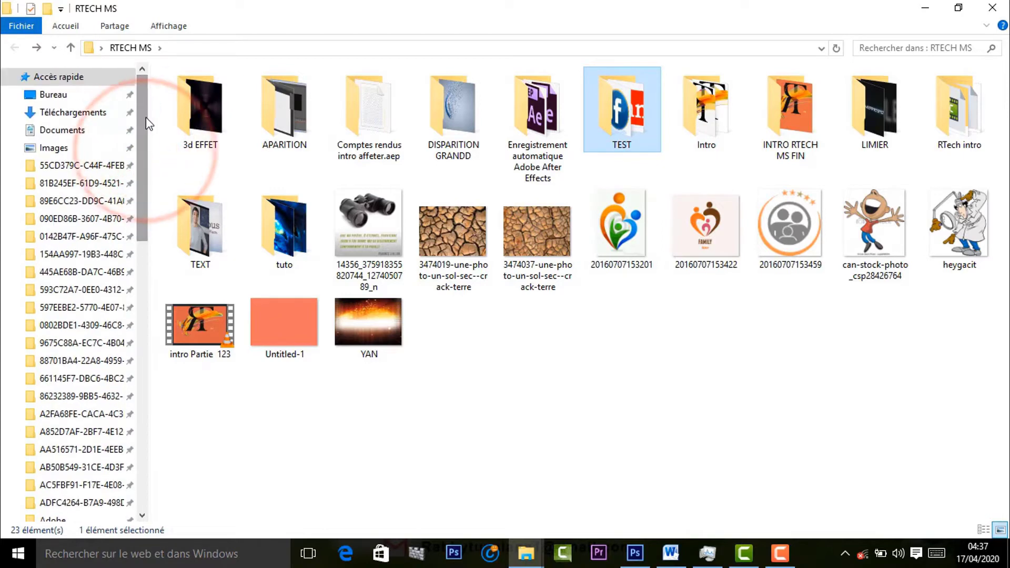
right_click(168, 28)
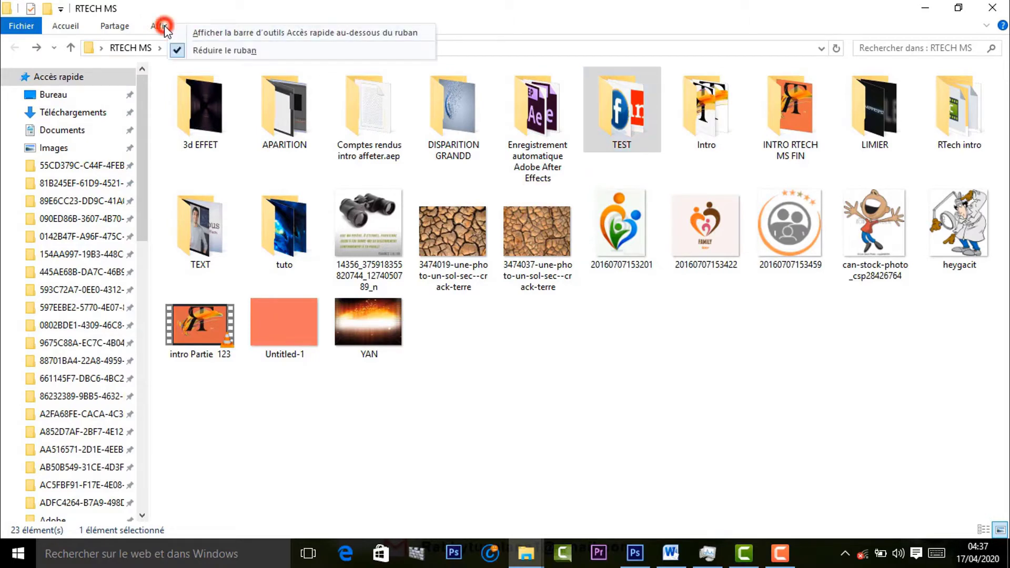
left_click(166, 29)
left_click(166, 29)
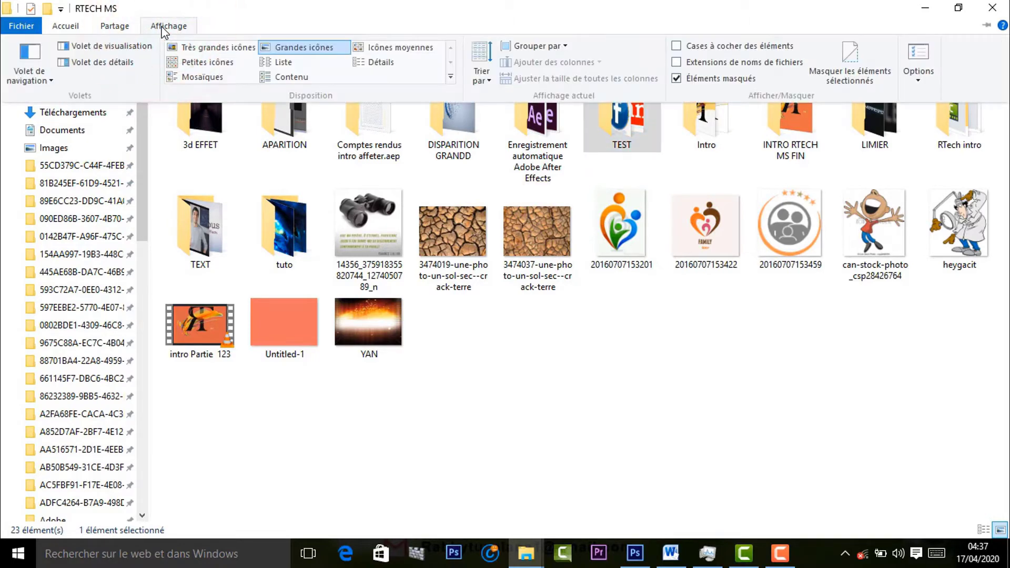
left_click(687, 83)
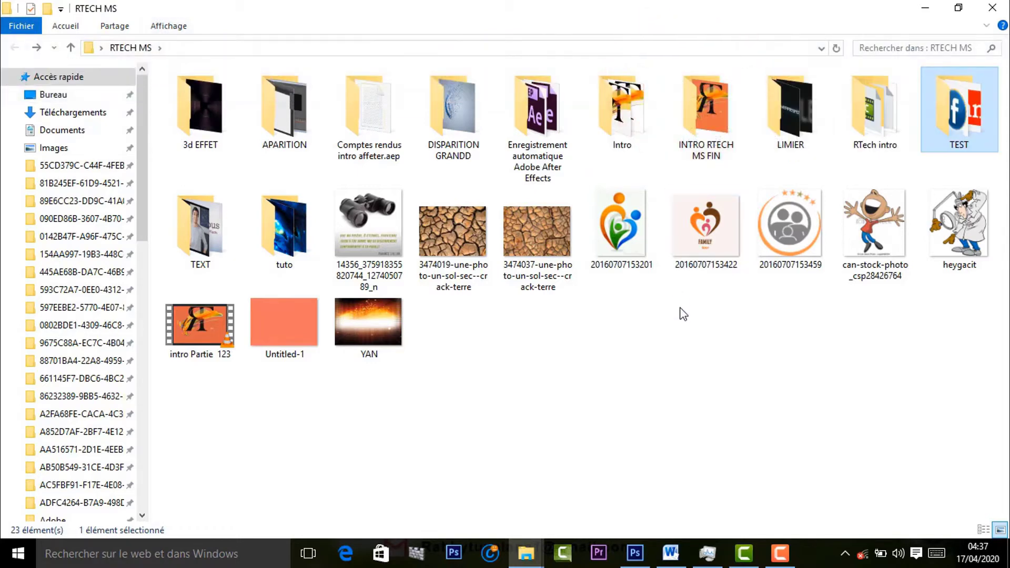
Turn the display of hidden items back on and clear the TEST folder selection.
left_click(166, 26)
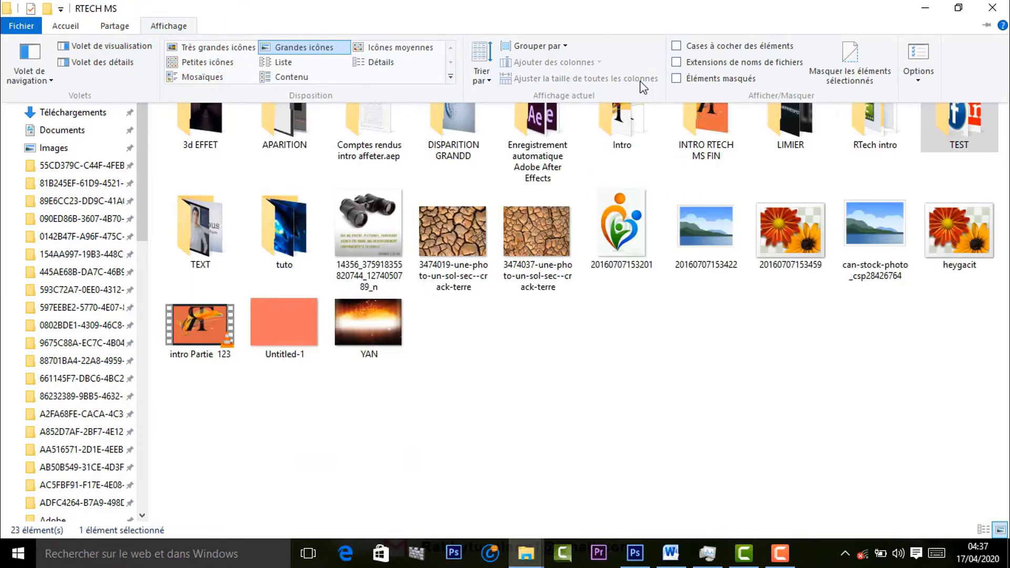
left_click(676, 78)
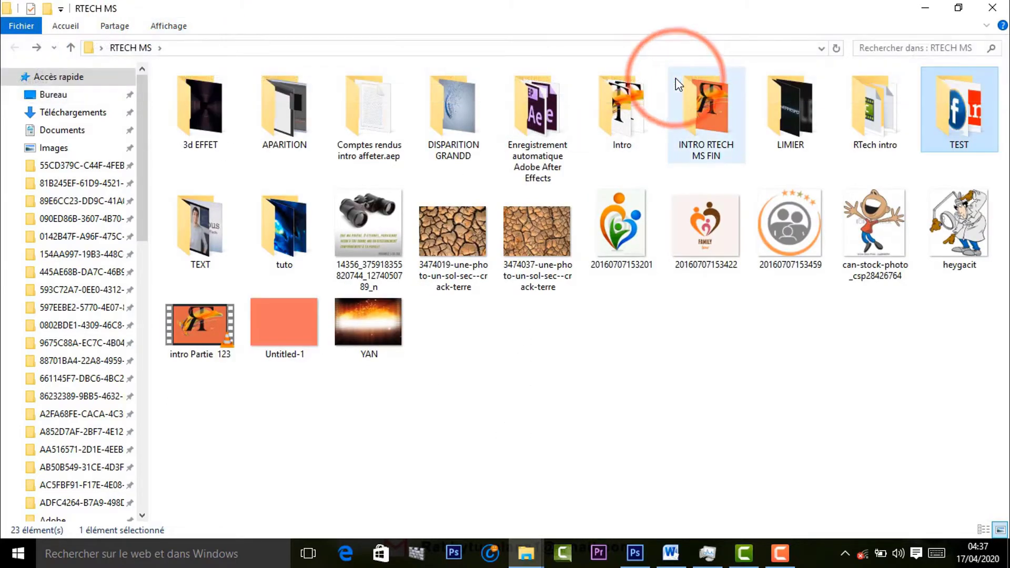
left_click(647, 319)
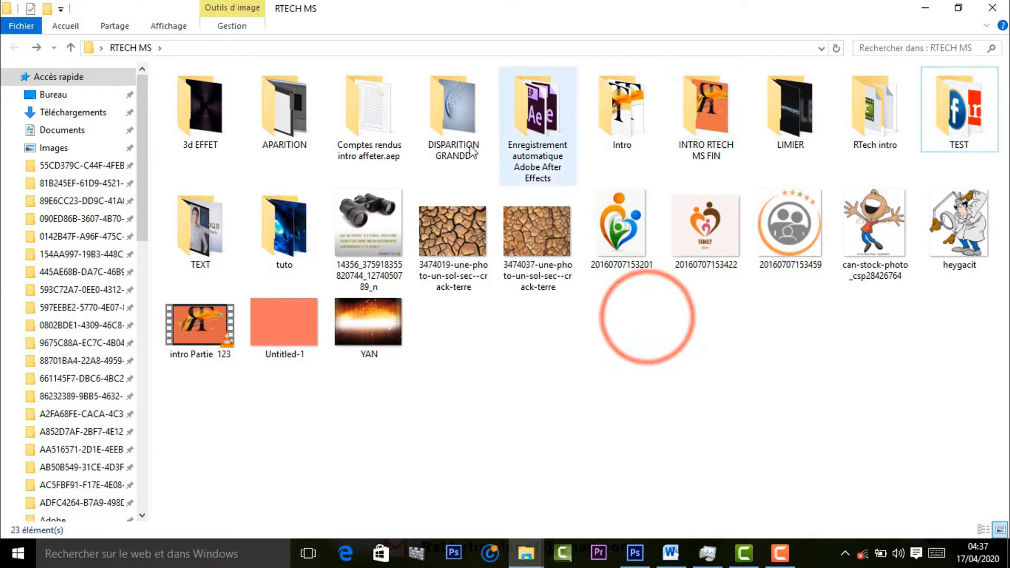
left_click(586, 284)
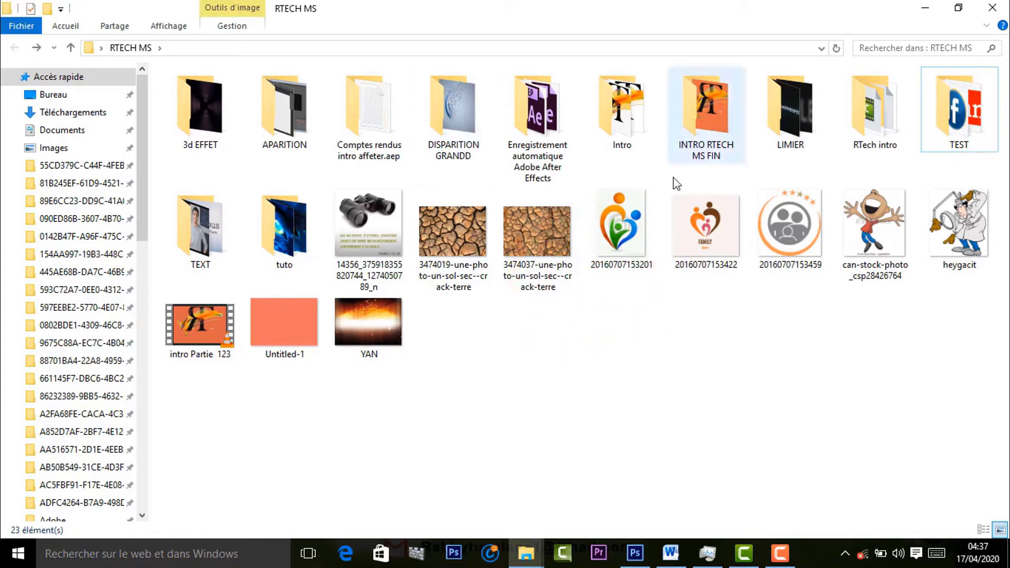
Switch the display of hidden items off and on once more in RTECH MS.
left_click(167, 26)
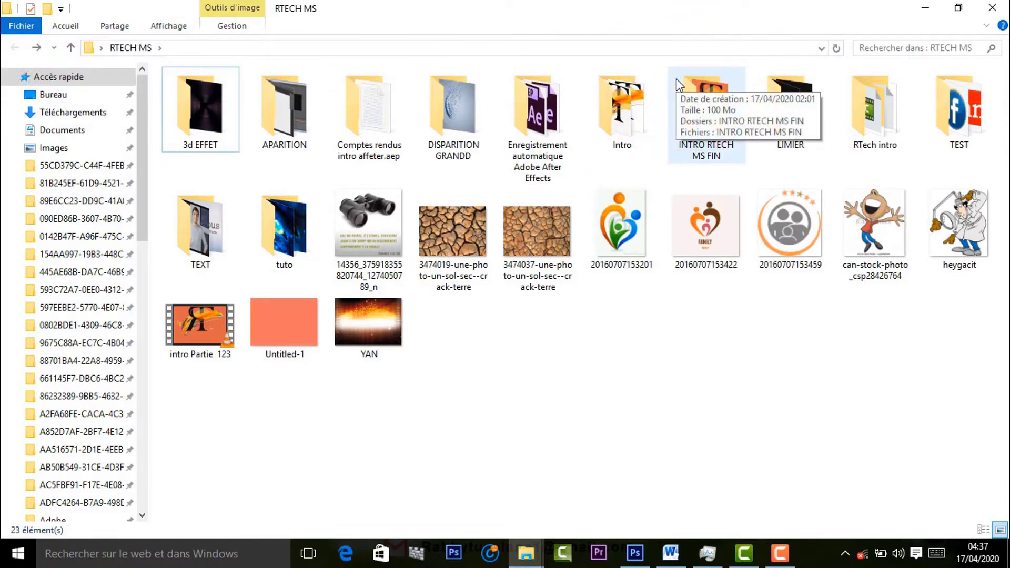
left_click(191, 27)
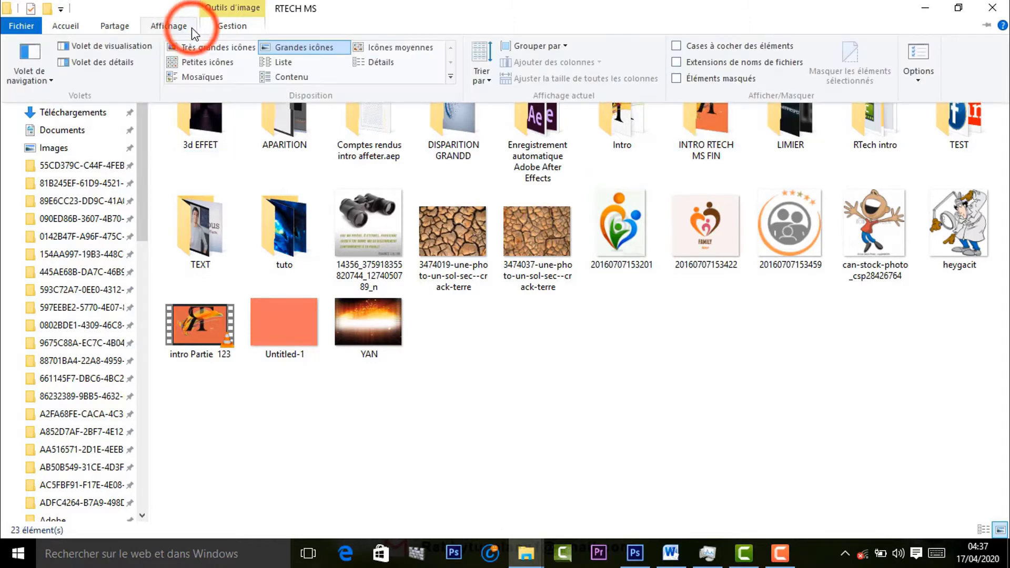
left_click(677, 80)
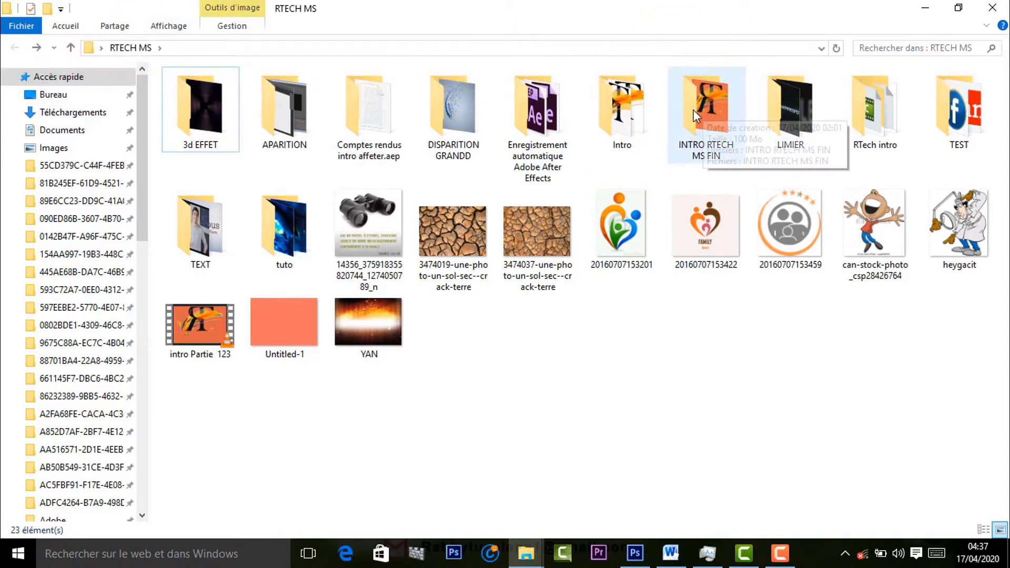
Disable the Éléments masqués view option so that hidden files and folders are not shown.
left_click(148, 29)
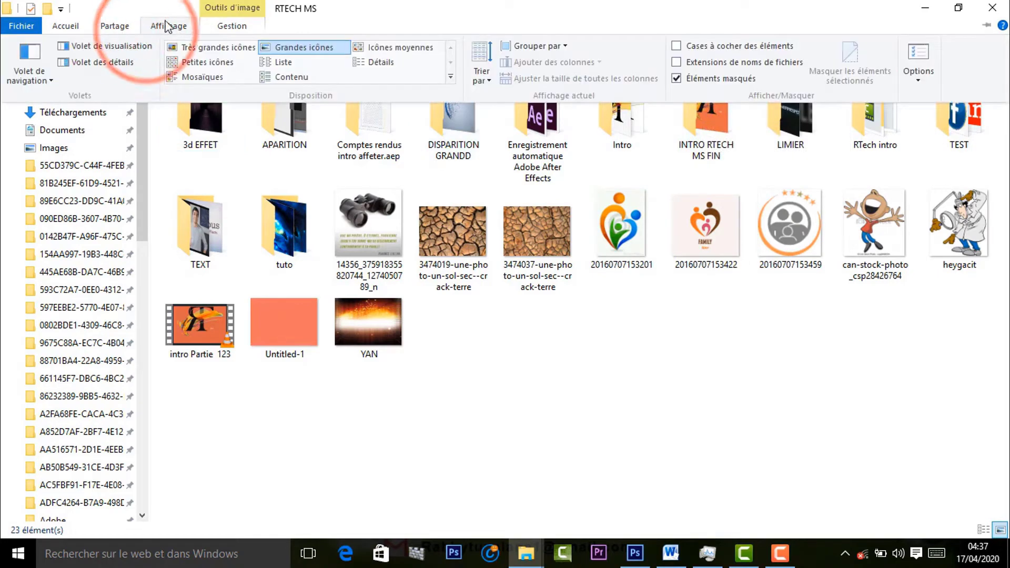
left_click(678, 79)
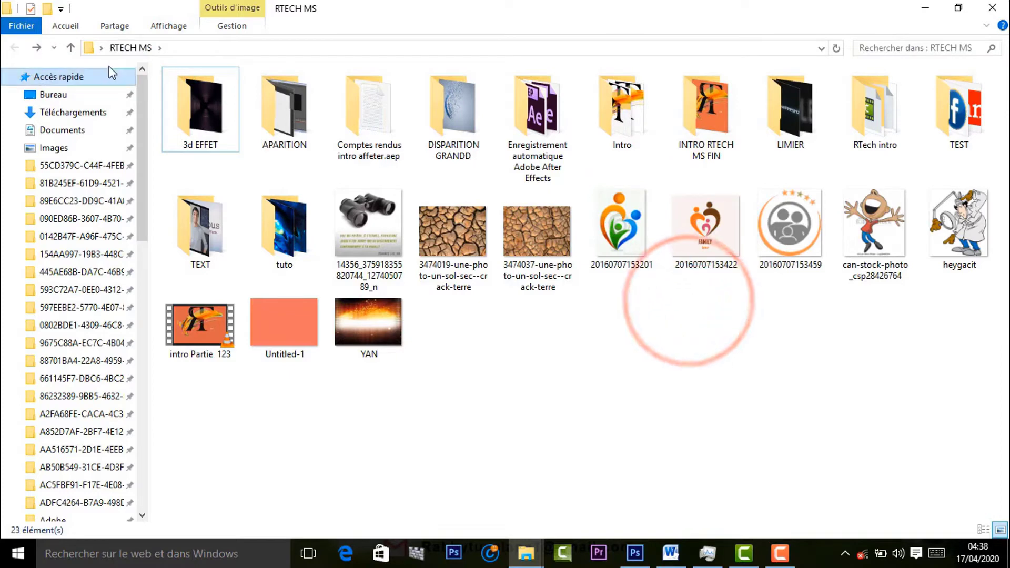
left_click(171, 28)
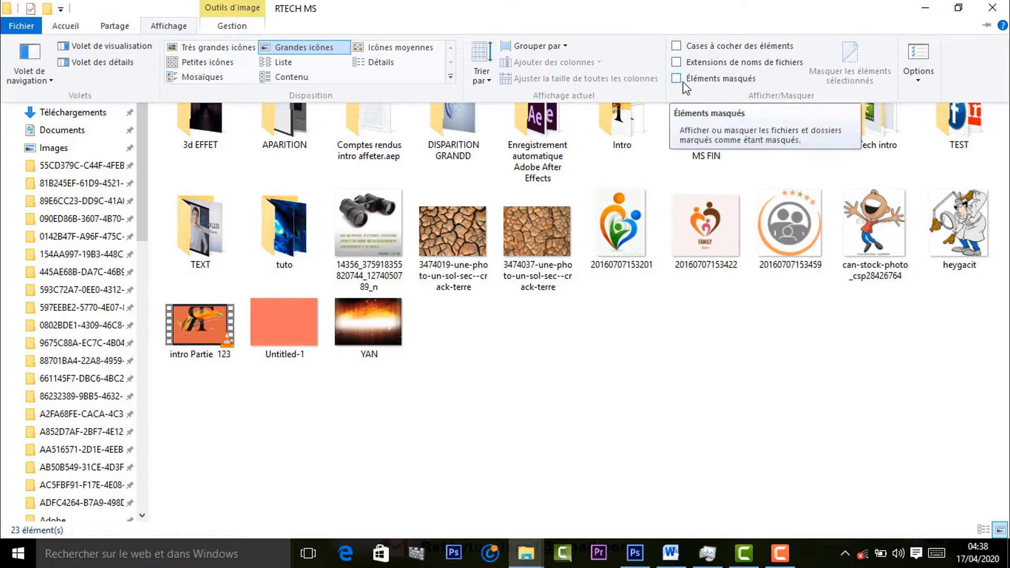
left_click(687, 333)
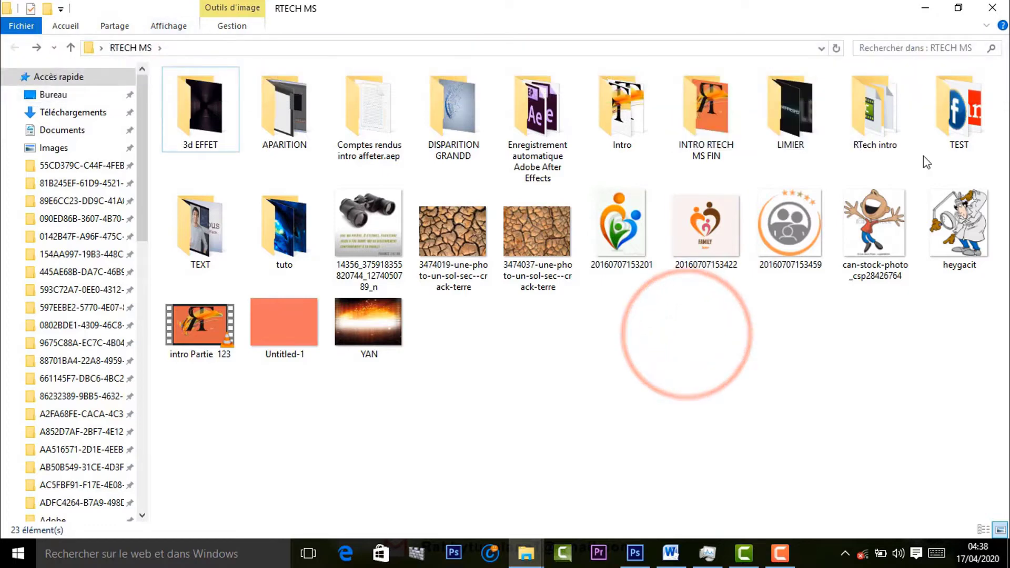
Open the TEST folder to view its contents, and return to the RTECH MS folder.
left_click(953, 129)
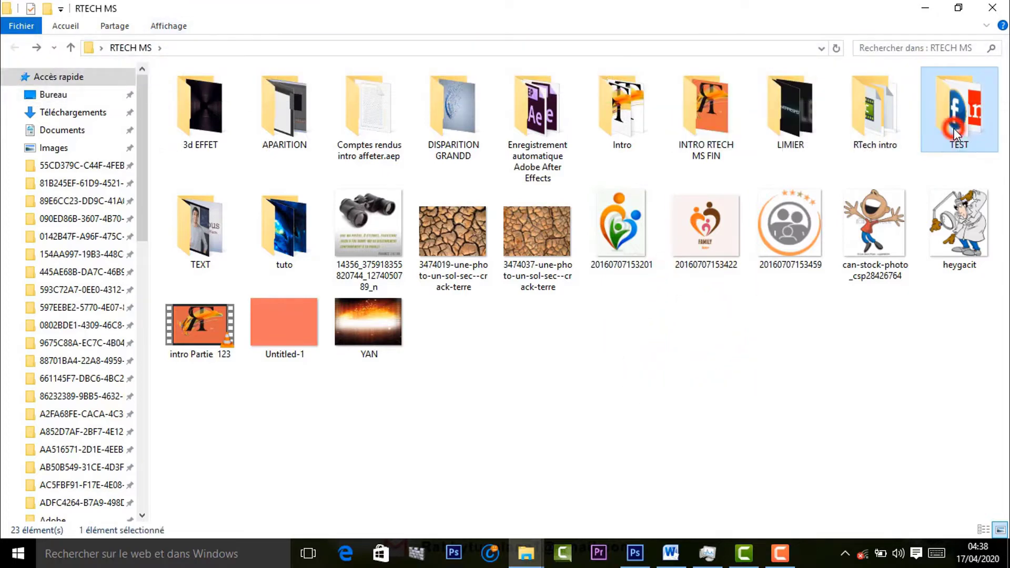
double_click(982, 98)
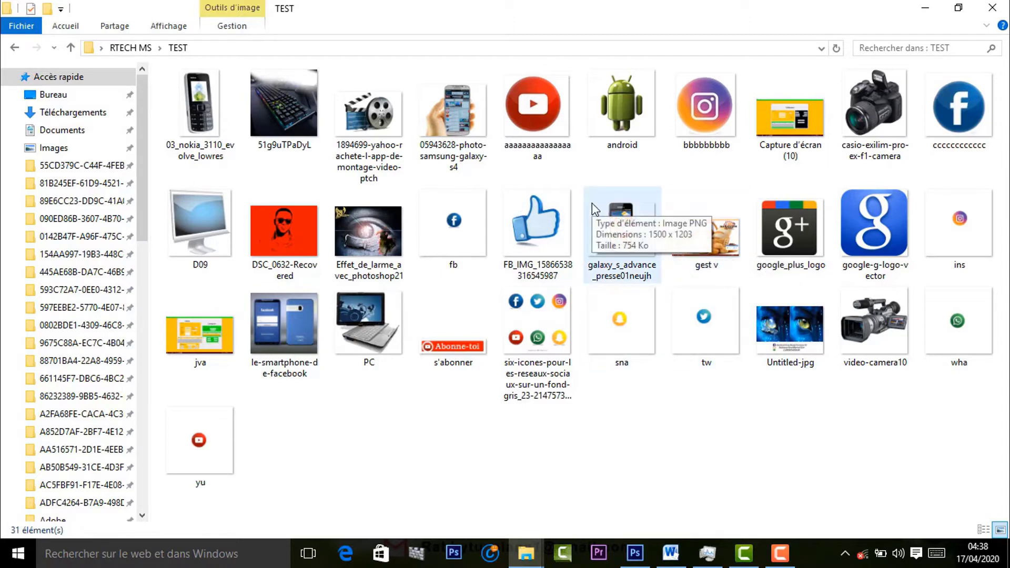
key("alt+Left")
left_click(727, 306)
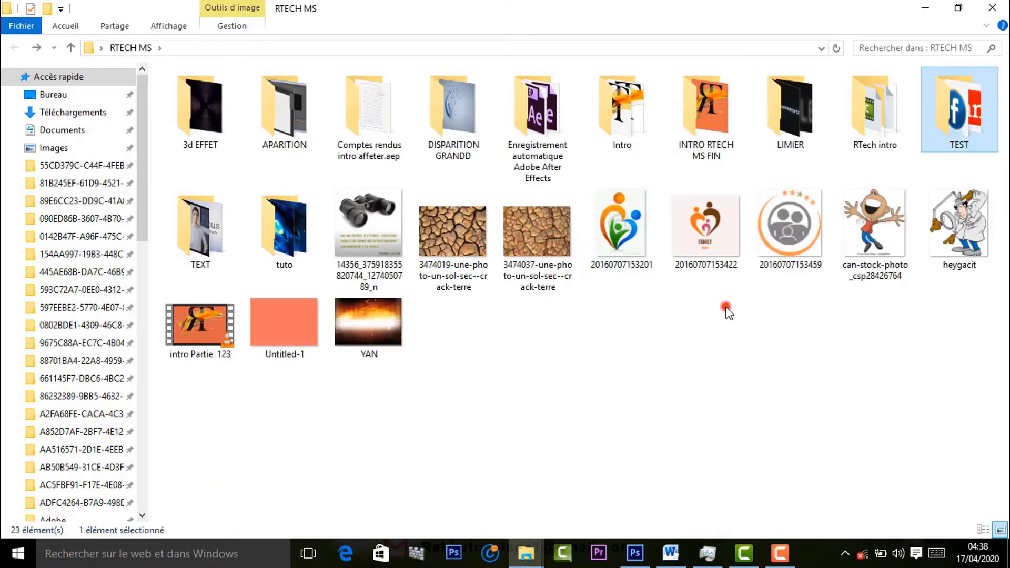
Set the Caché attribute in the TEST folder's properties, applying it to the folder, its subfolders and files.
left_click(966, 106)
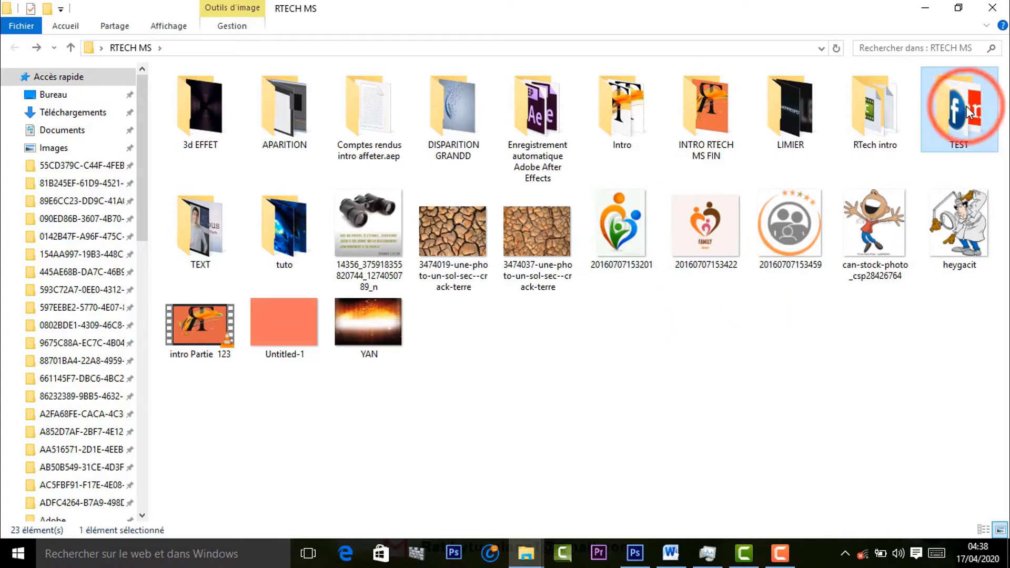
right_click(975, 112)
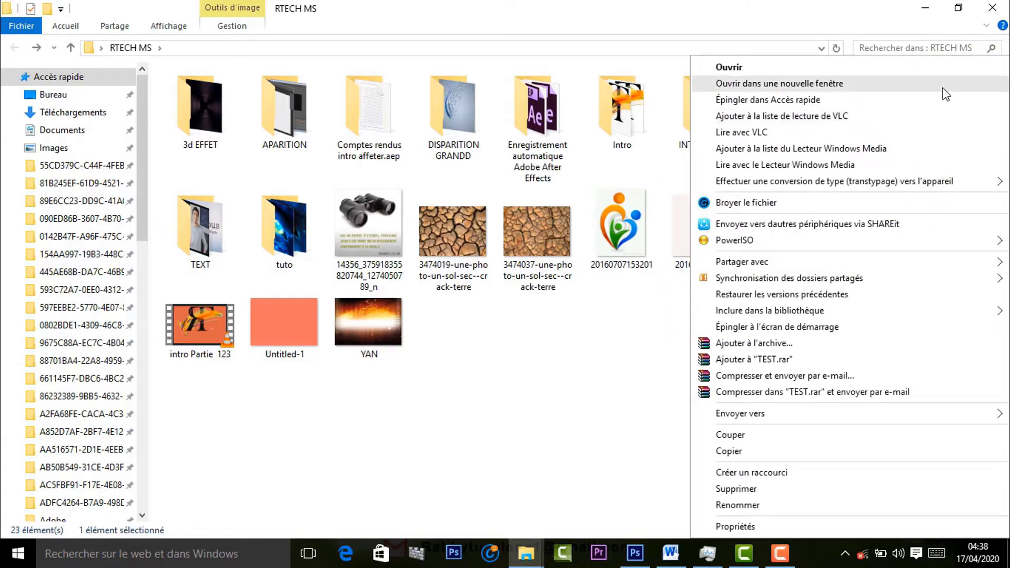
left_click(726, 527)
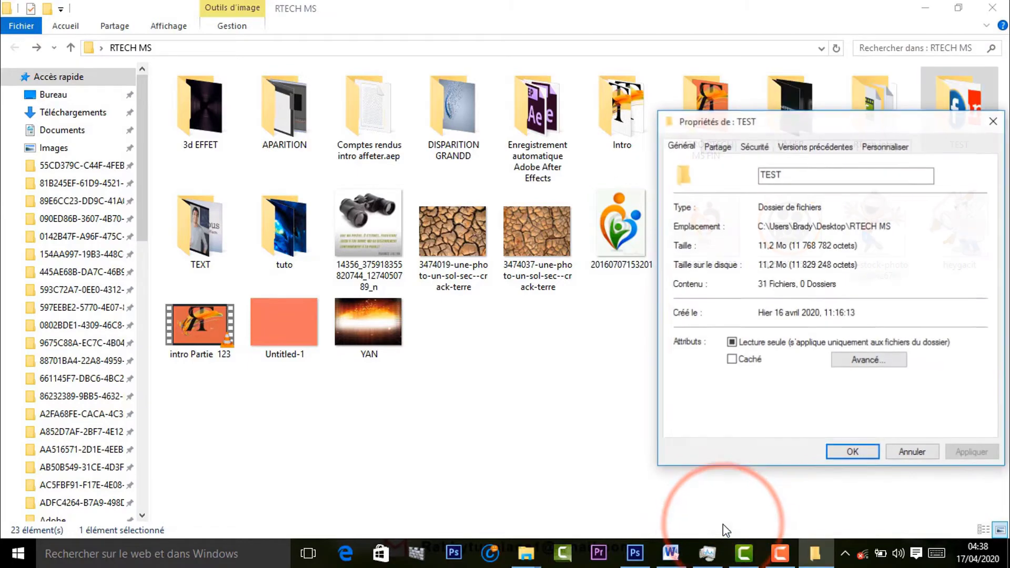
left_click(732, 363)
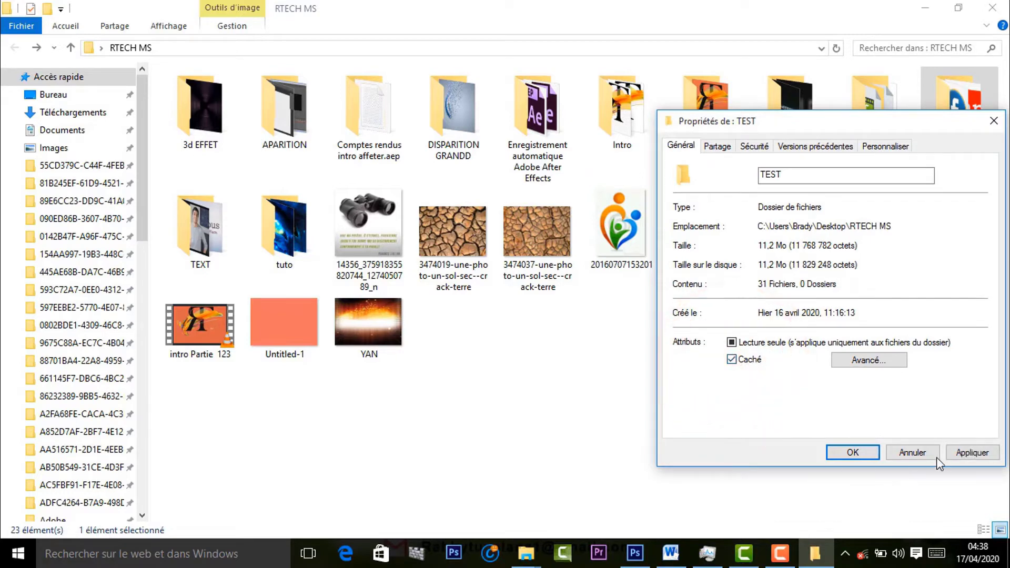
left_click(958, 454)
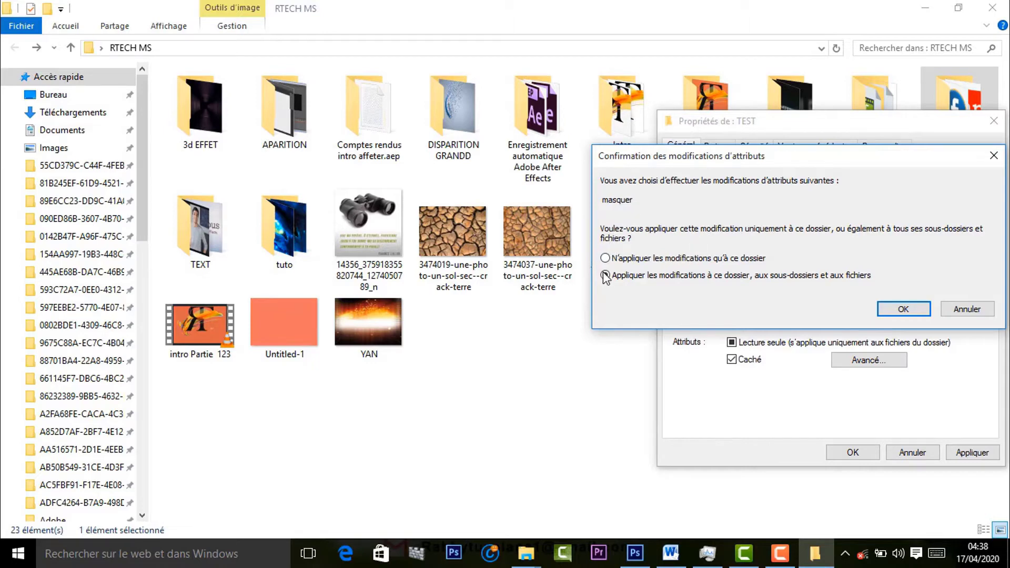
left_click(902, 310)
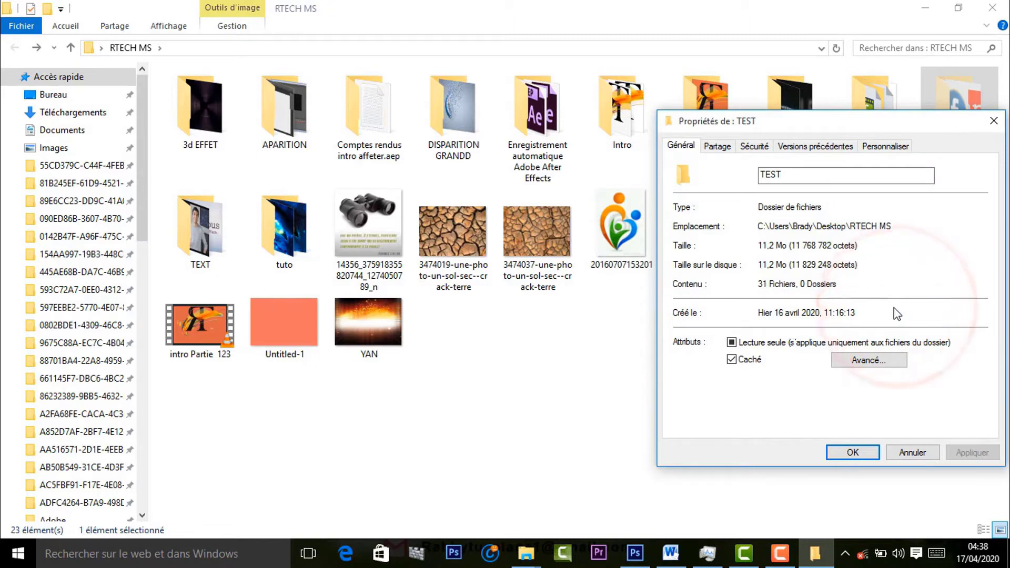
left_click(854, 452)
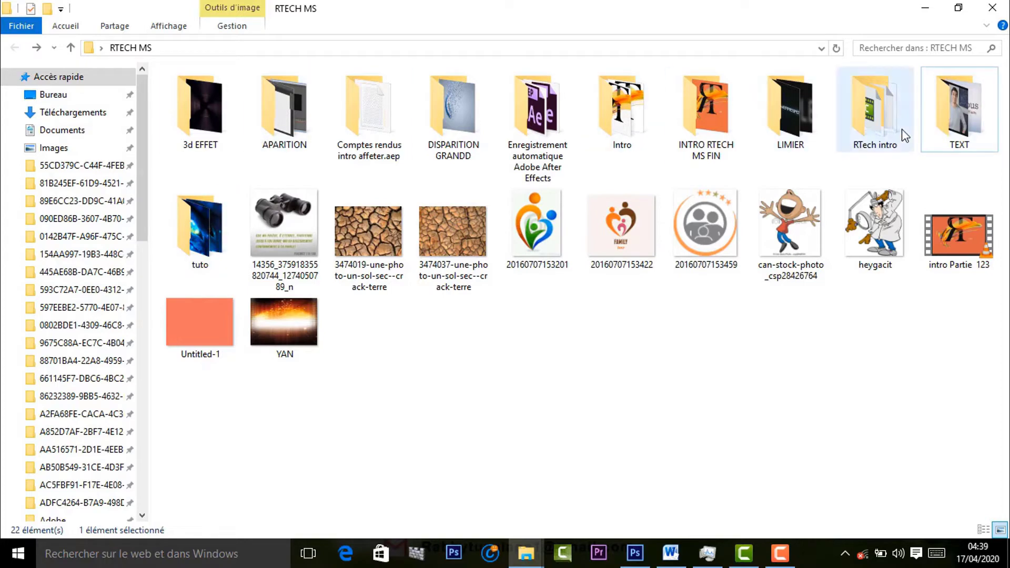
Enable the Éléments masqués view option to show the hidden TEST folder in RTECH MS.
left_click(487, 343)
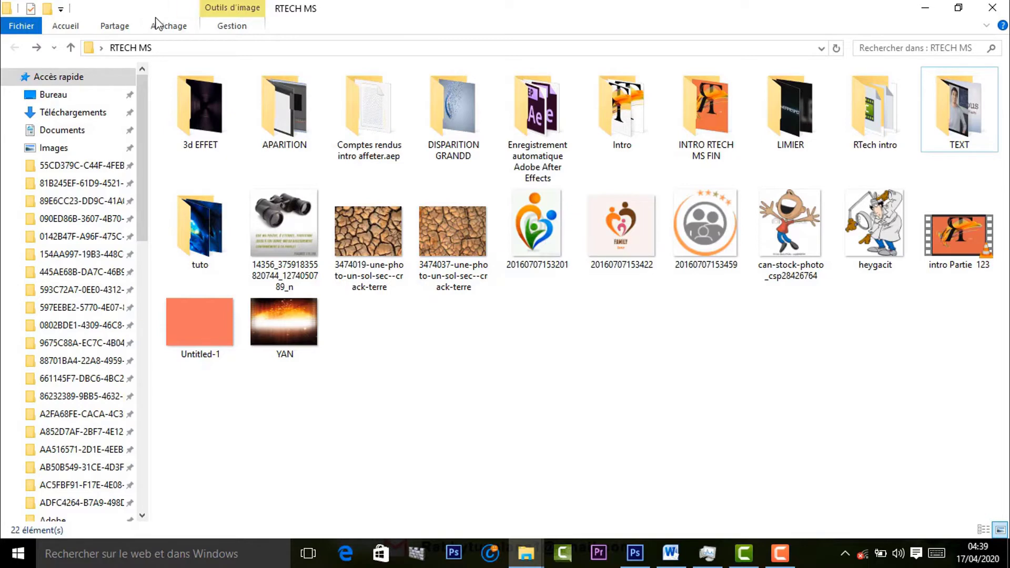
left_click(165, 26)
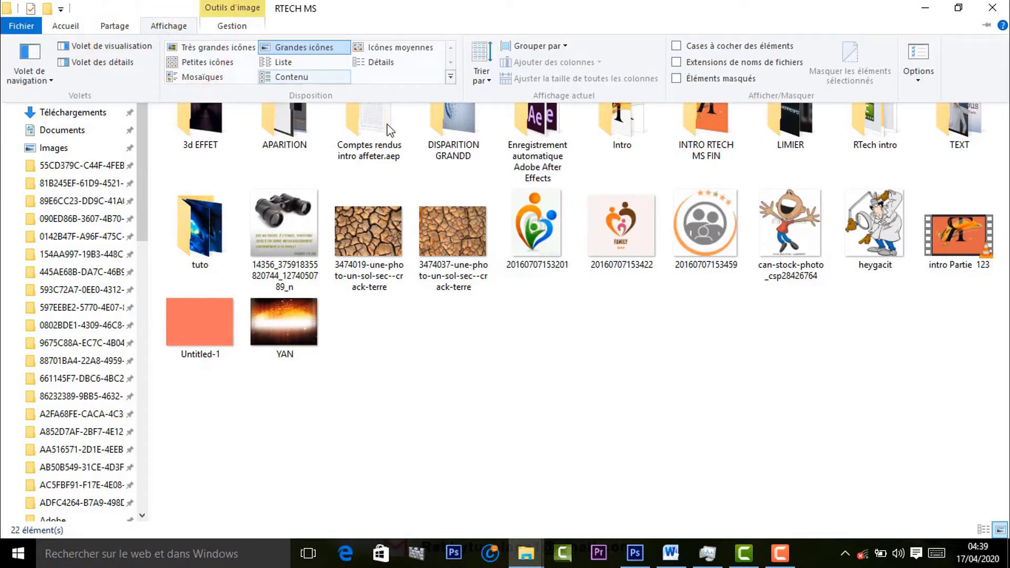
left_click(676, 79)
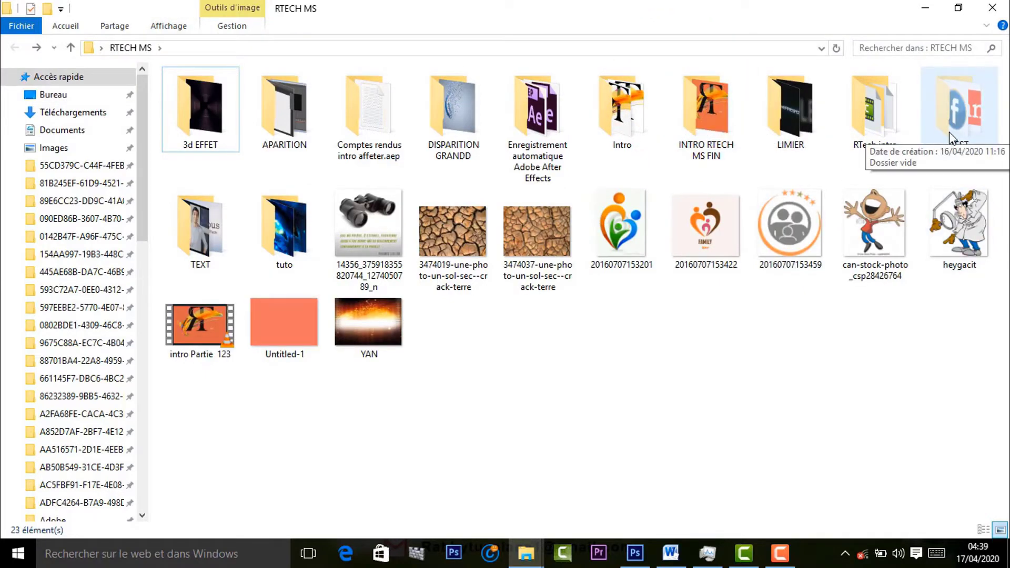
Open the hidden TEST folder twice to view its contents, returning to the RTECH MS folder each time.
double_click(952, 138)
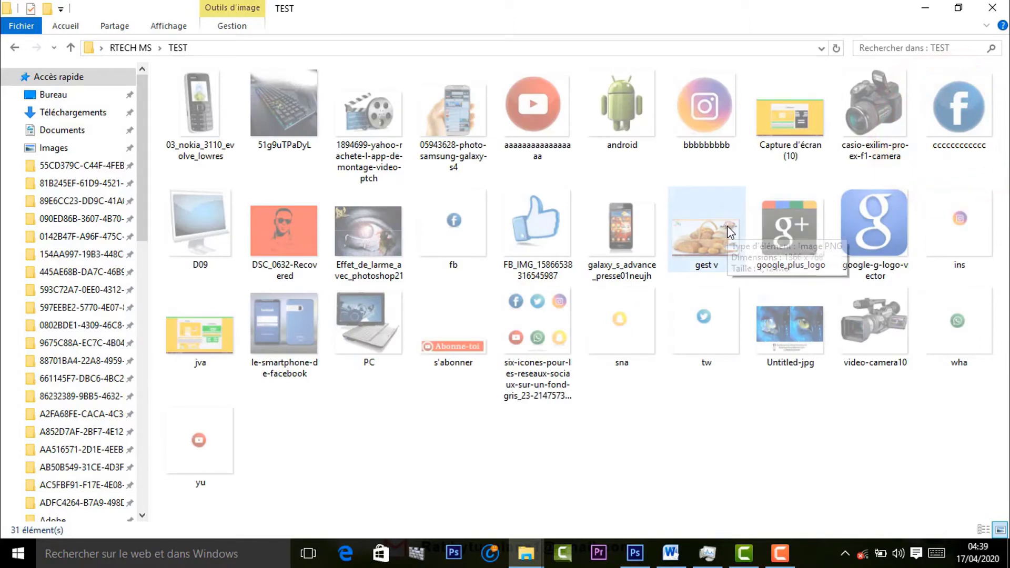
key("alt+Left")
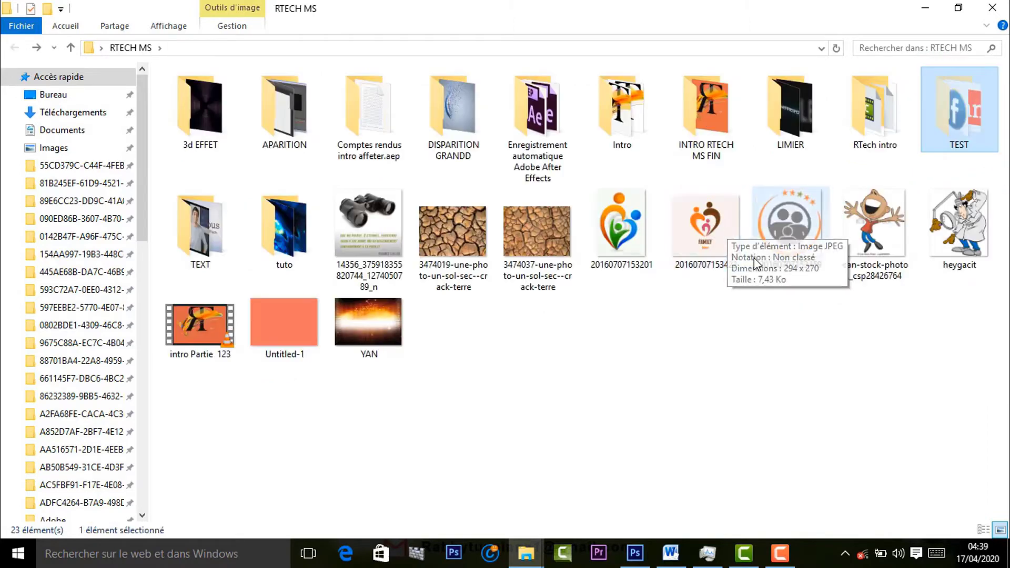
double_click(951, 111)
key("alt+Left")
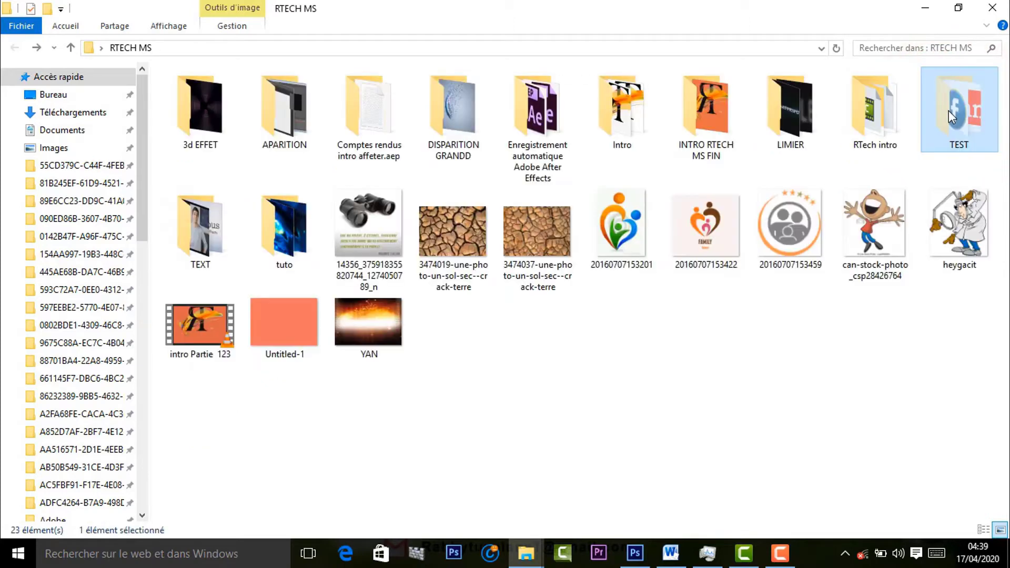
Disable the Éléments masqués view option and search the RTECH MS folder for TEST.
left_click(182, 31)
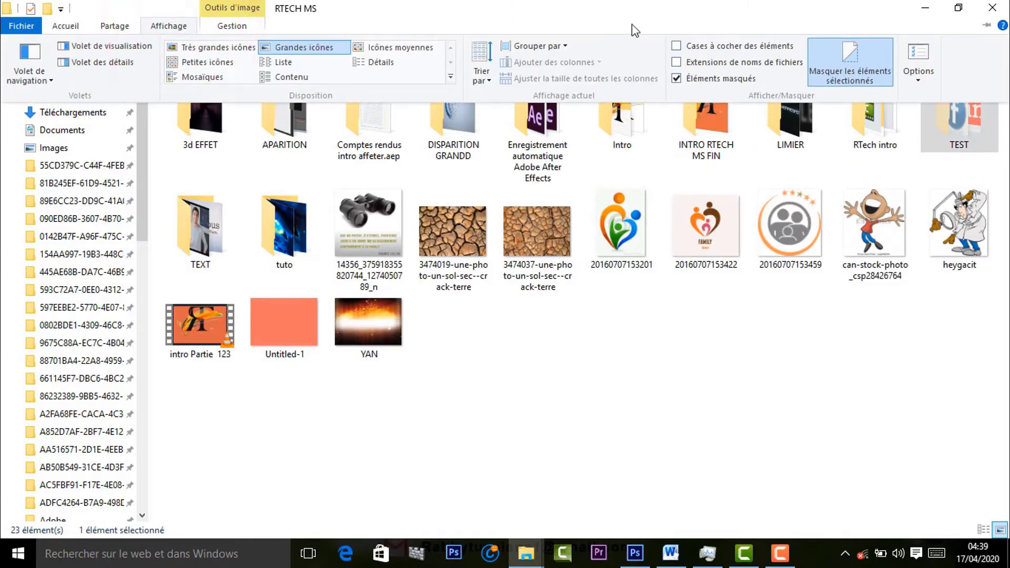
left_click(676, 79)
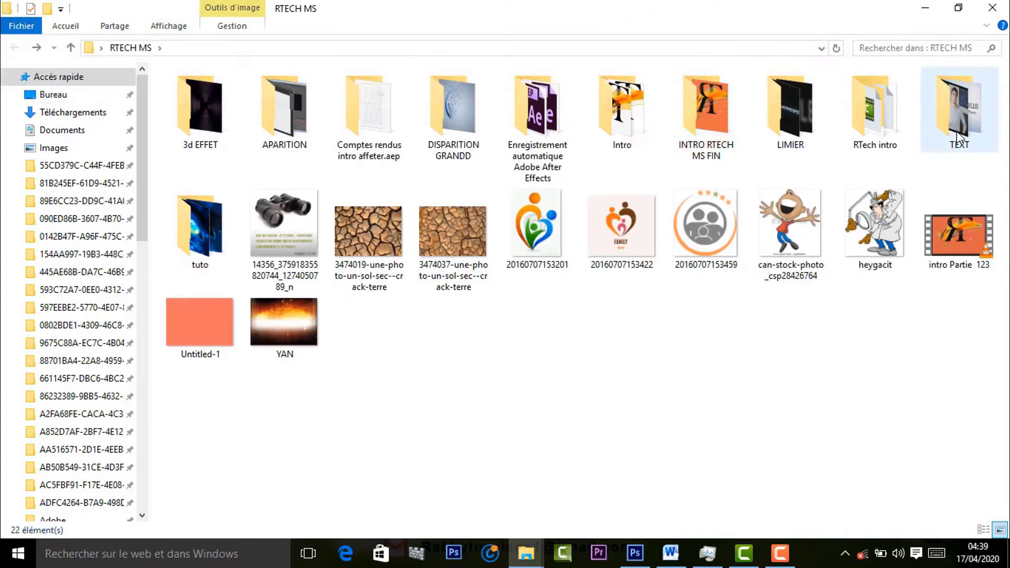
left_click(889, 50)
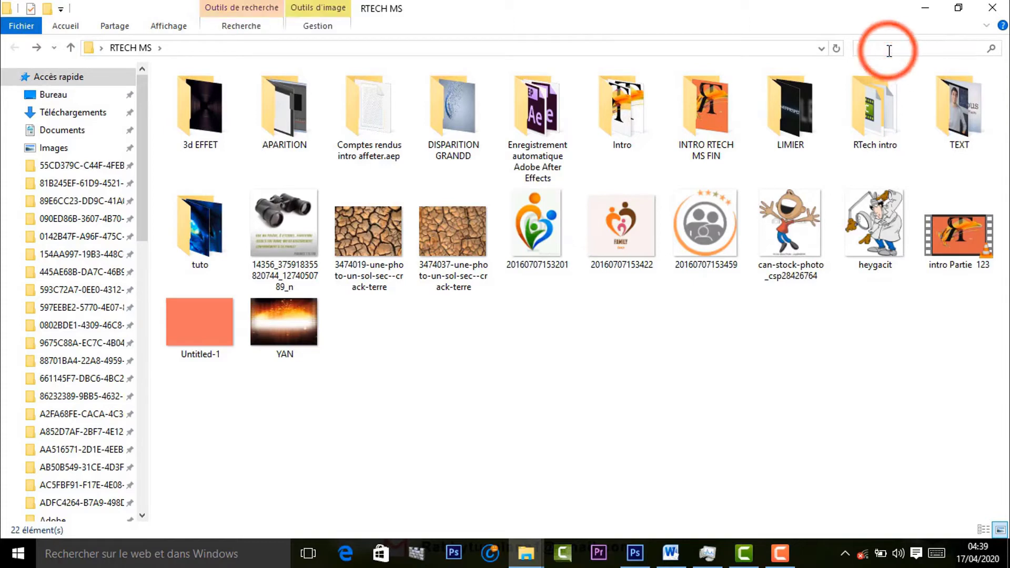
type("TE")
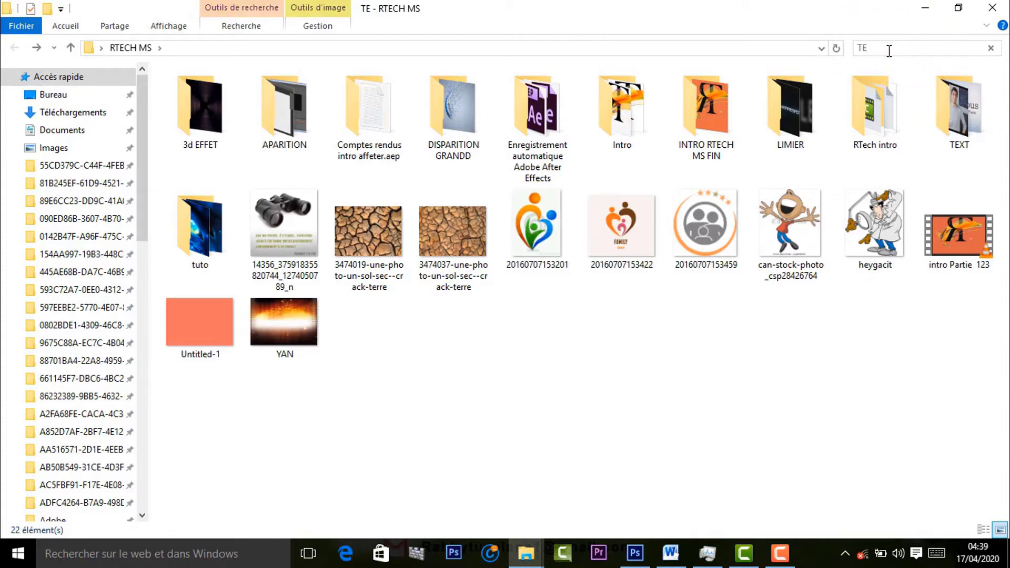
type("S")
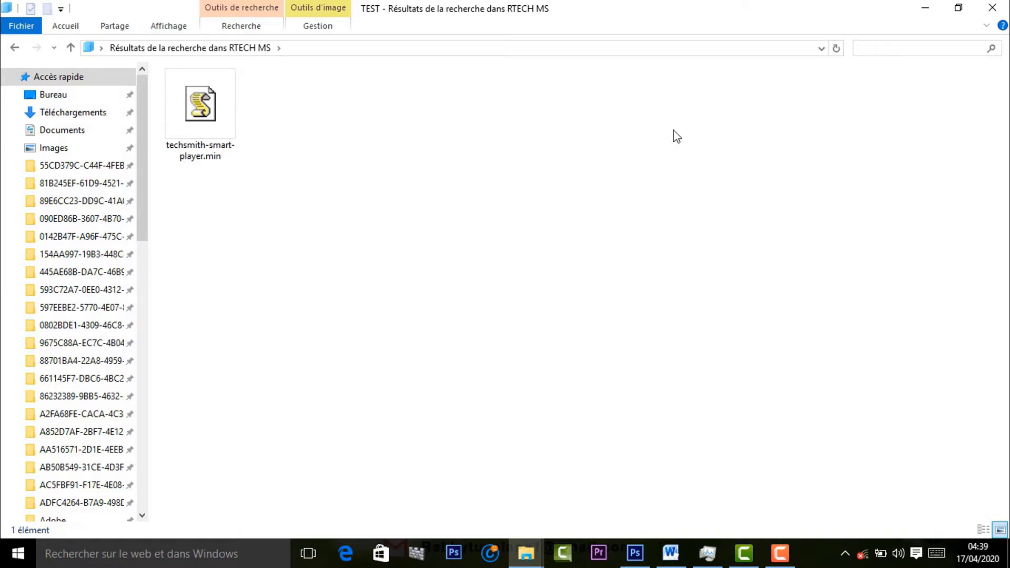
Clear the search and enable the Éléments masqués view option for the RTECH MS folder.
key("Escape")
left_click(178, 29)
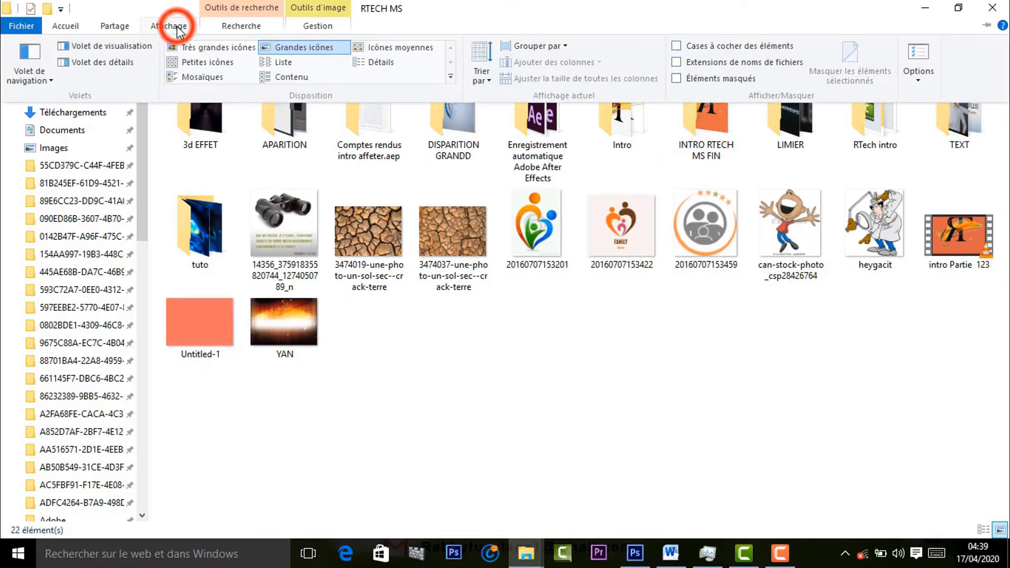
left_click(678, 78)
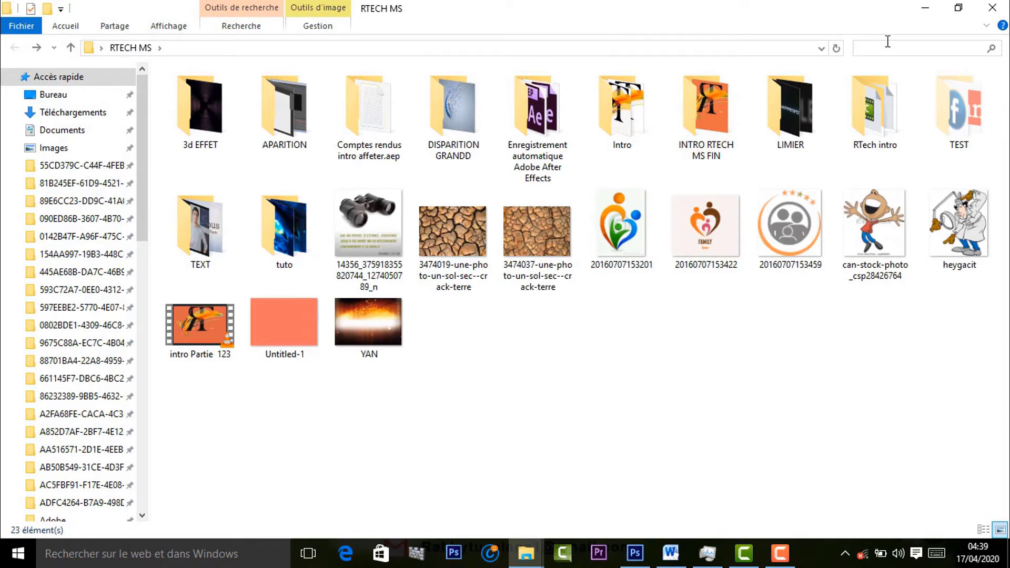
Search the RTECH MS folder for TEST with hidden items shown, and clear the search text.
type("TEST")
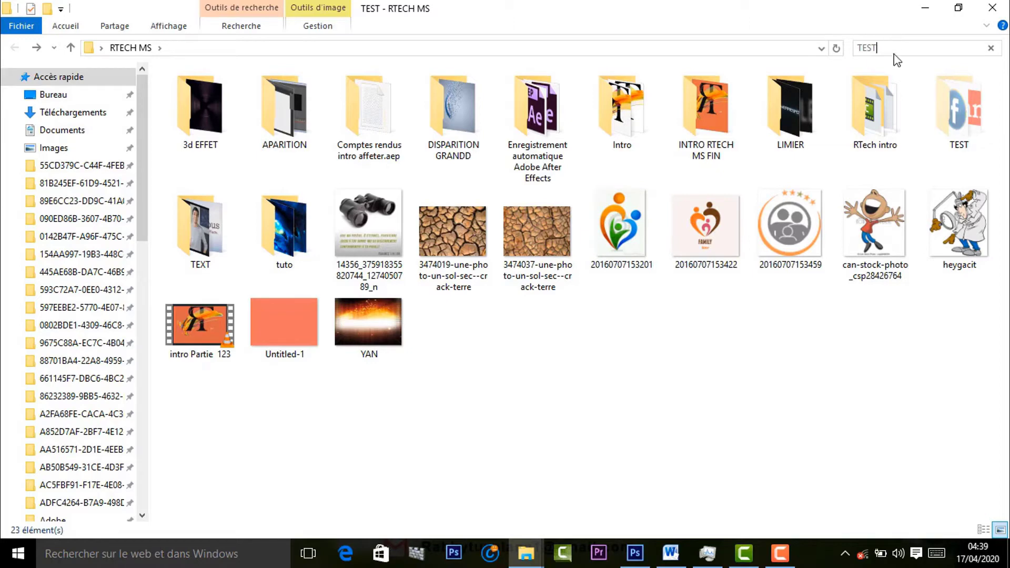
left_click(674, 398)
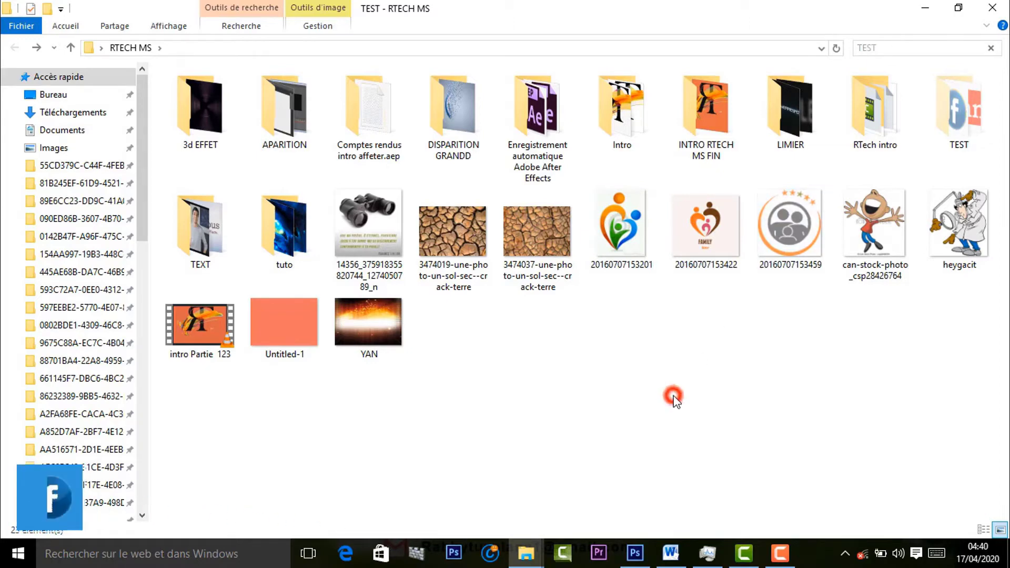
left_click(886, 49)
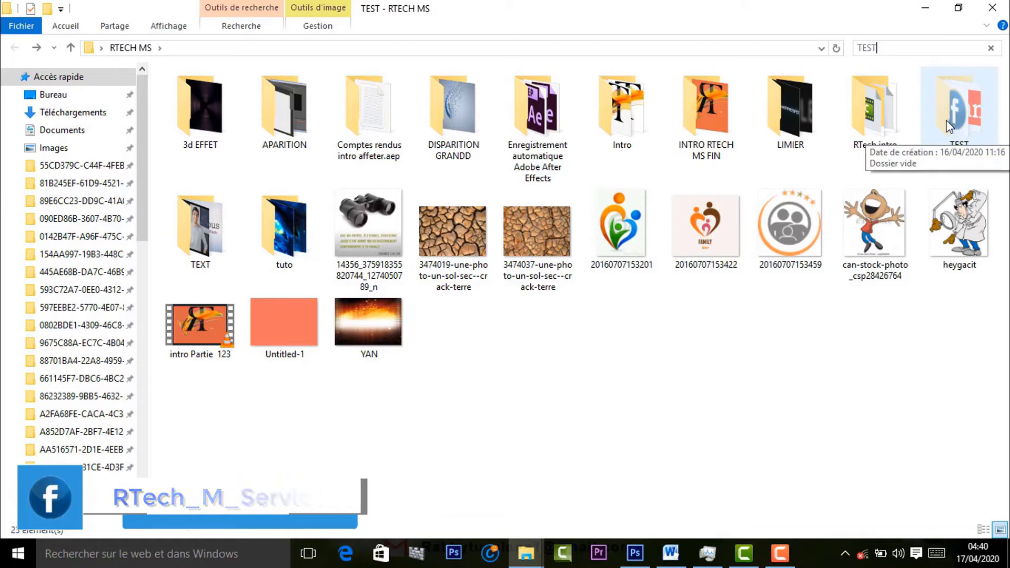
left_click(894, 48)
double_click(894, 48)
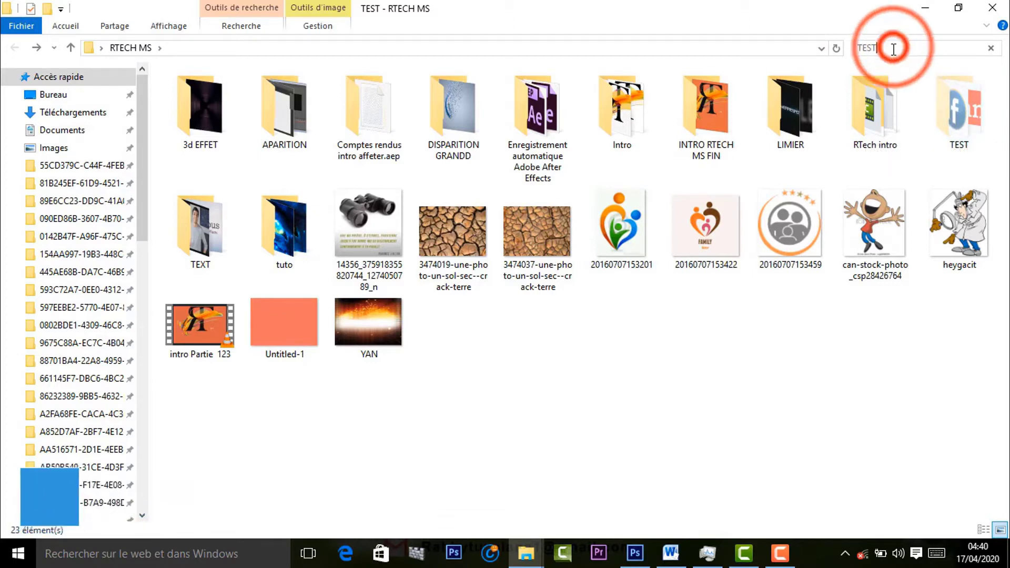
key("BackSpace")
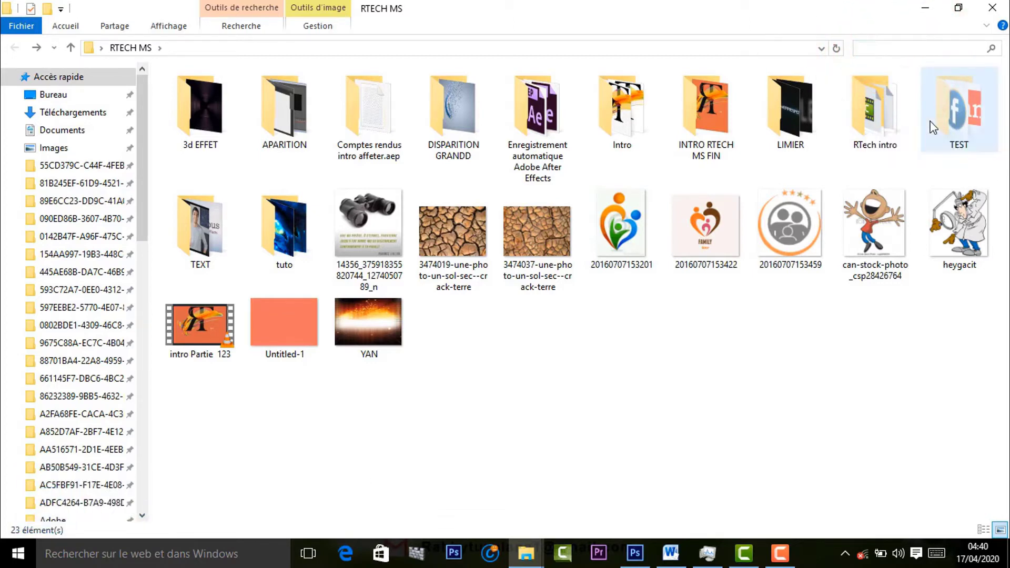
Remove the Caché attribute in the TEST folder's properties, applying the change to the folder, its subfolders and files.
left_click(966, 126)
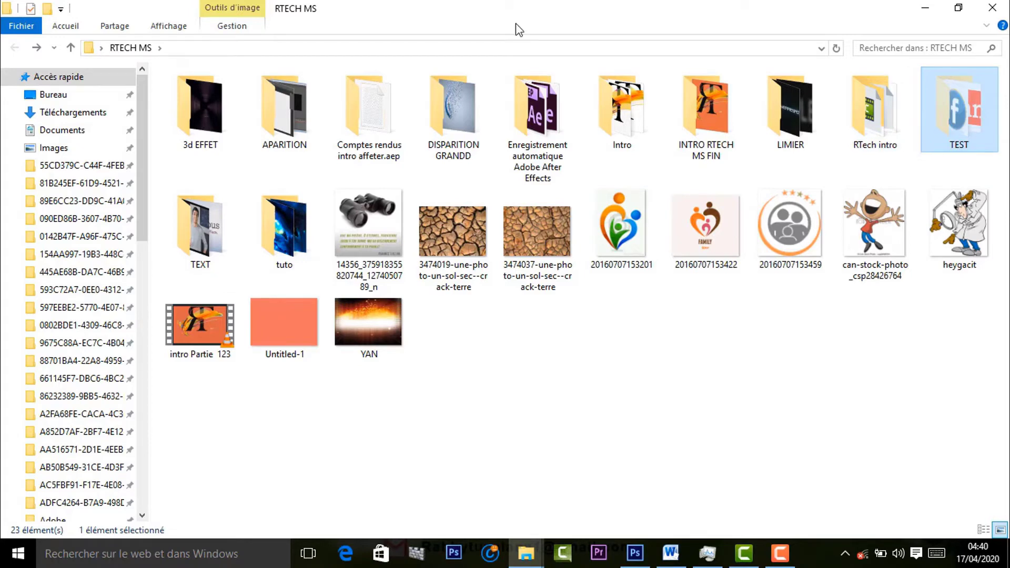
right_click(953, 118)
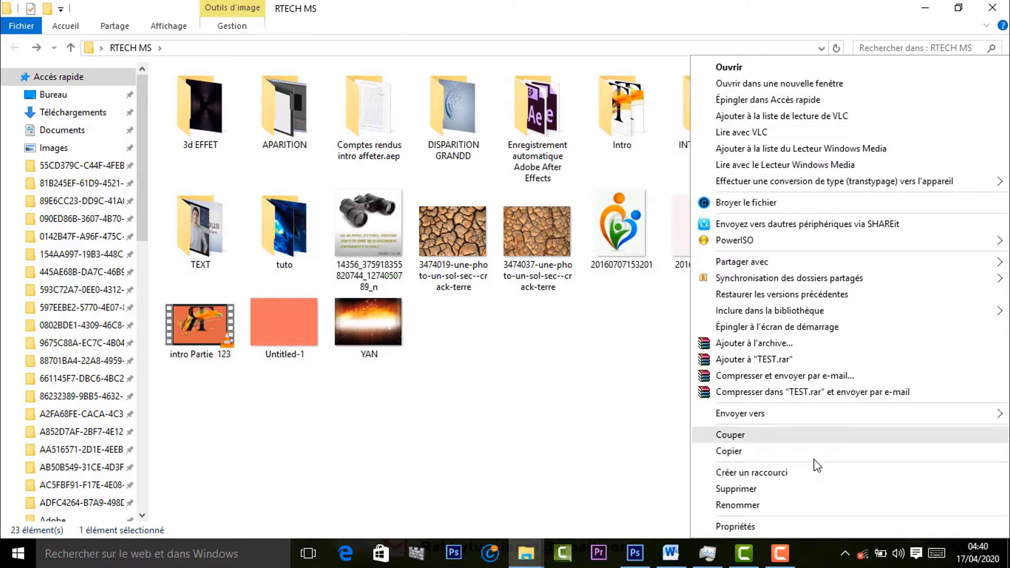
left_click(772, 526)
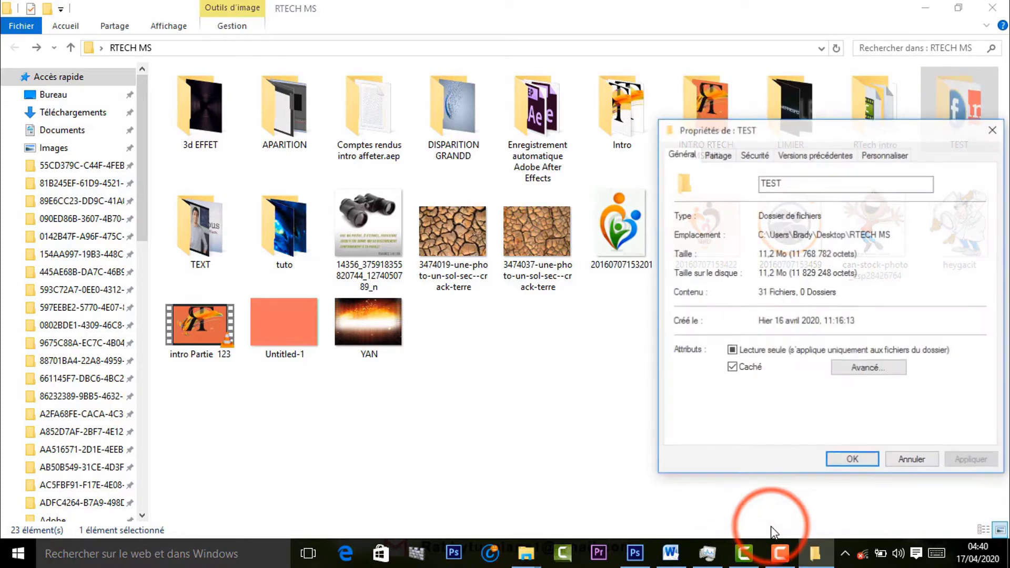
left_click(732, 368)
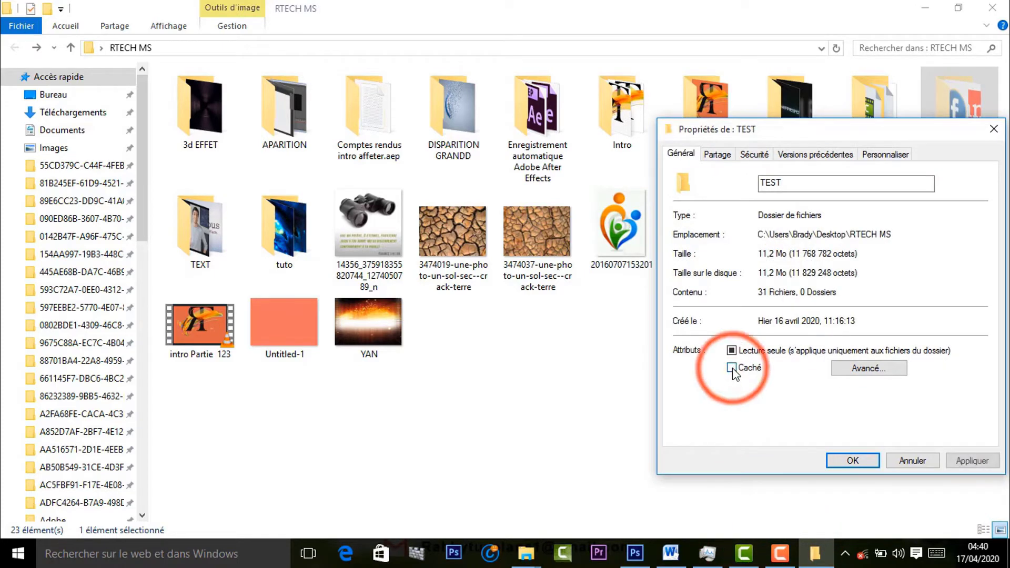
left_click(953, 462)
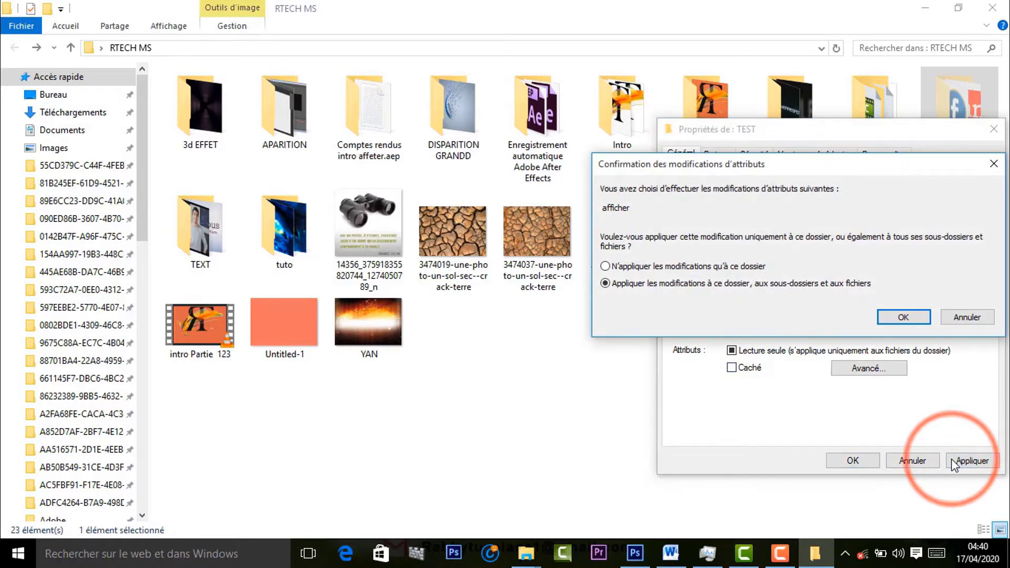
left_click(901, 316)
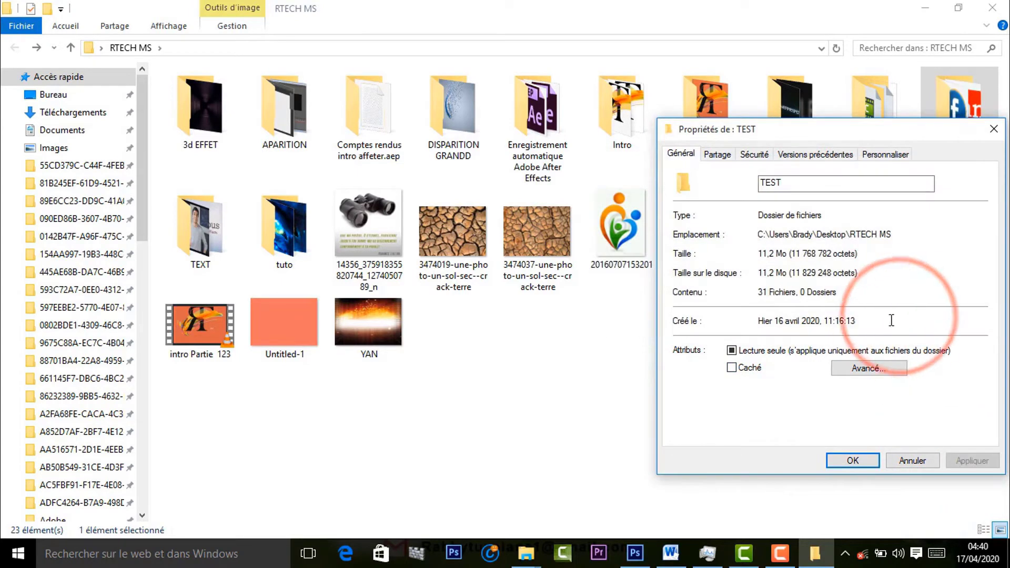
left_click(866, 464)
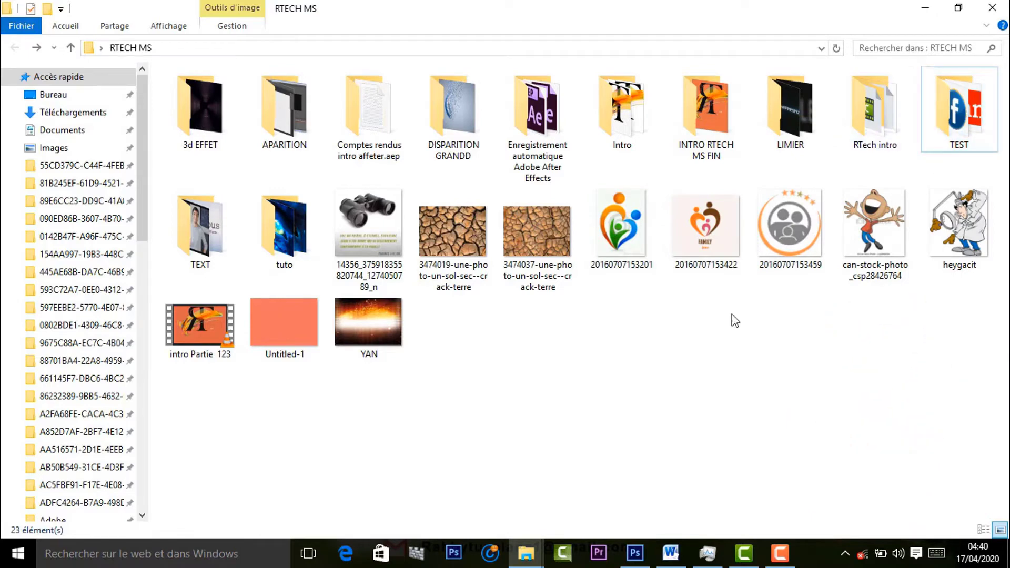
Open the unhidden TEST folder to check its contents, return to RTECH MS and deselect the folder.
left_click(967, 128)
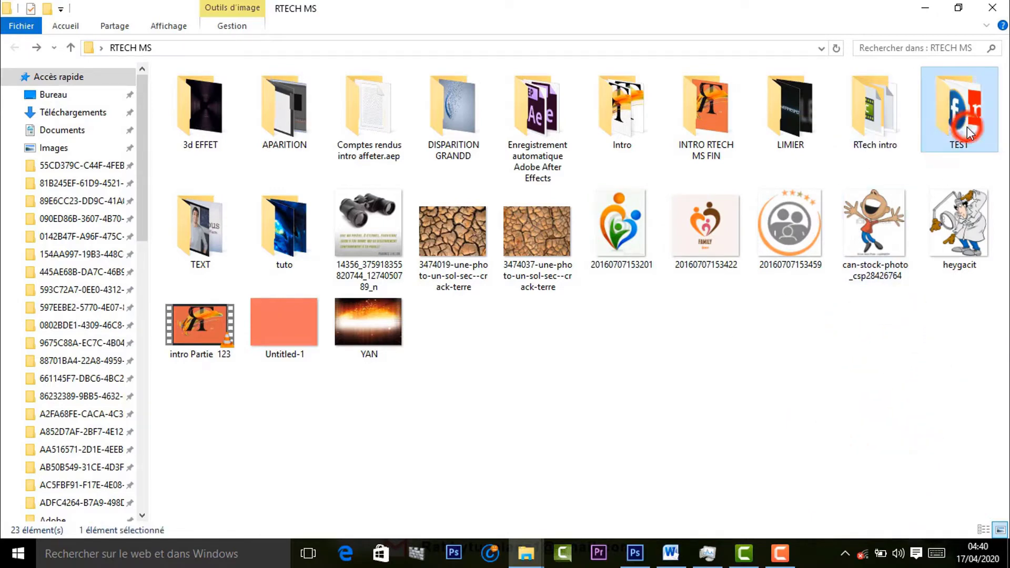
double_click(967, 127)
key("alt+Left")
left_click(901, 309)
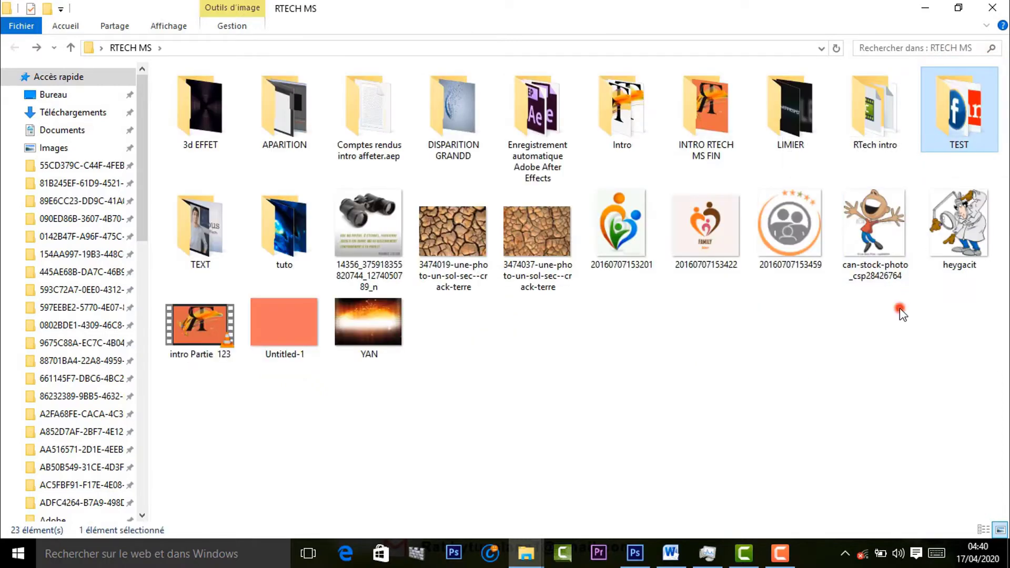
Open the TEST folder's properties and show its Sécurité settings.
right_click(947, 141)
mouse_move(948, 152)
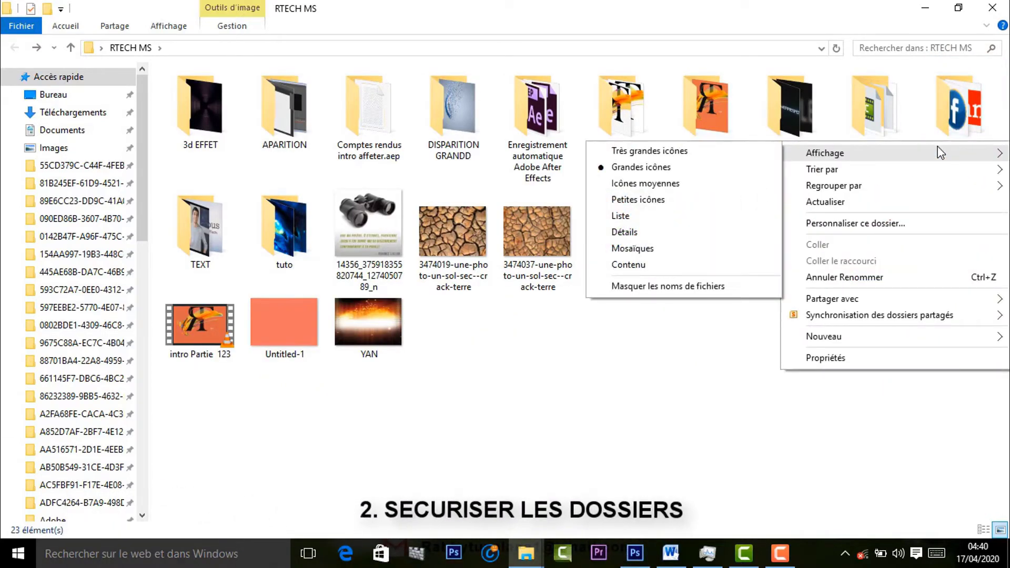
left_click(943, 126)
right_click(942, 130)
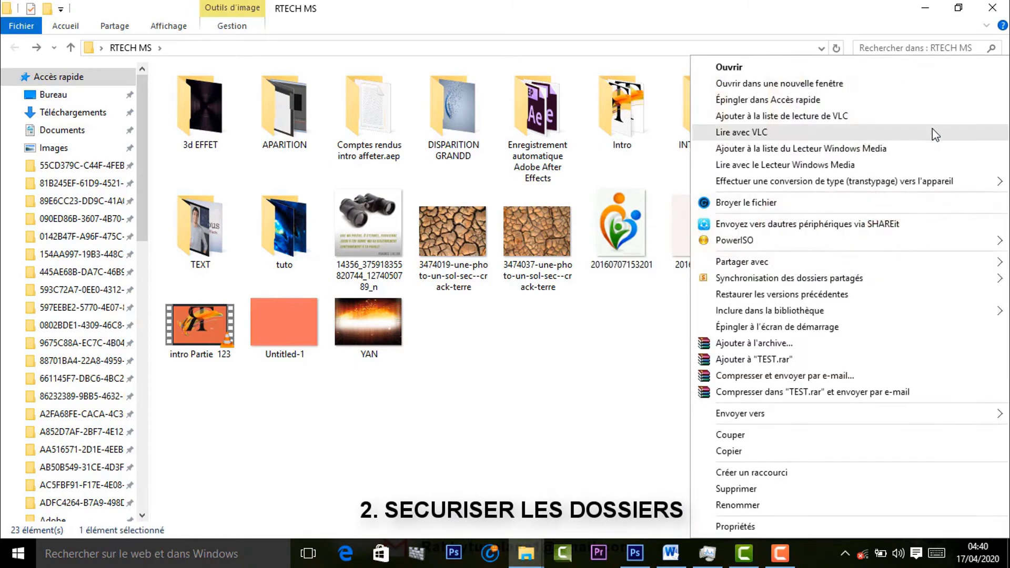
left_click(765, 527)
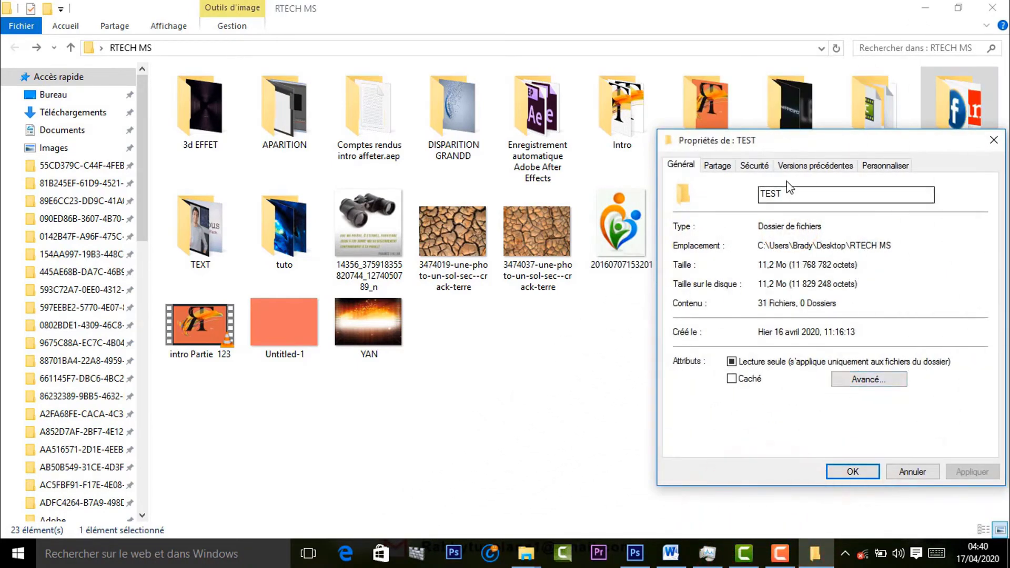
left_click_drag(788, 149, 540, 107)
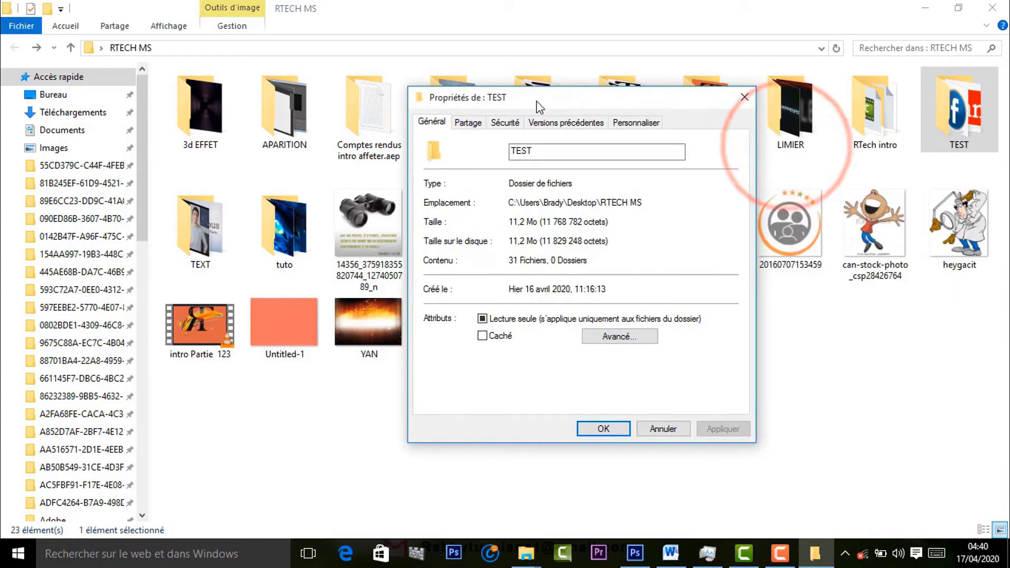
left_click(507, 127)
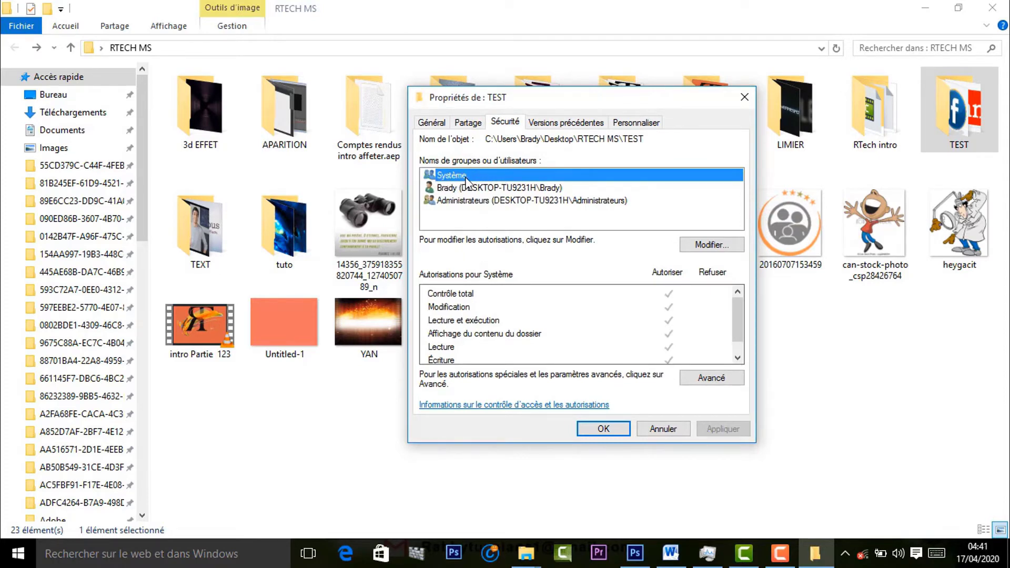
Examine the TEST folder permissions of the Administrateurs group and the personal user account, and briefly view the permission editor.
left_click(476, 206)
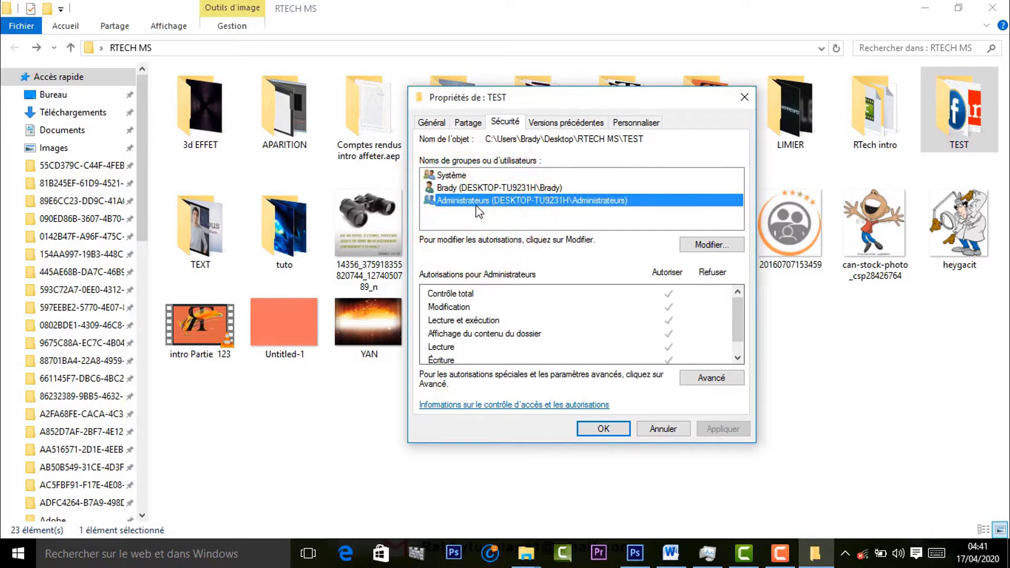
left_click(469, 187)
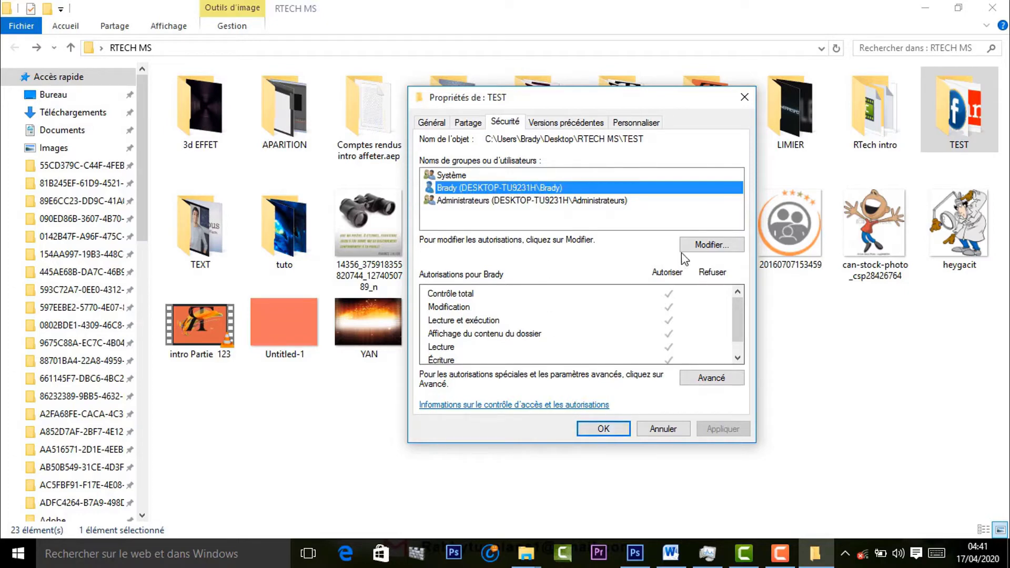
left_click(697, 246)
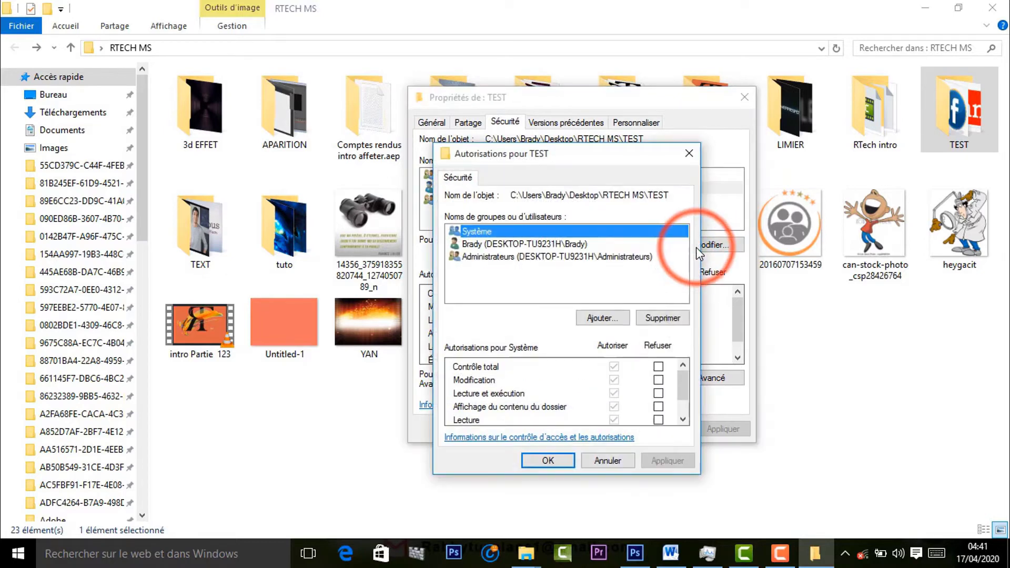
left_click(688, 156)
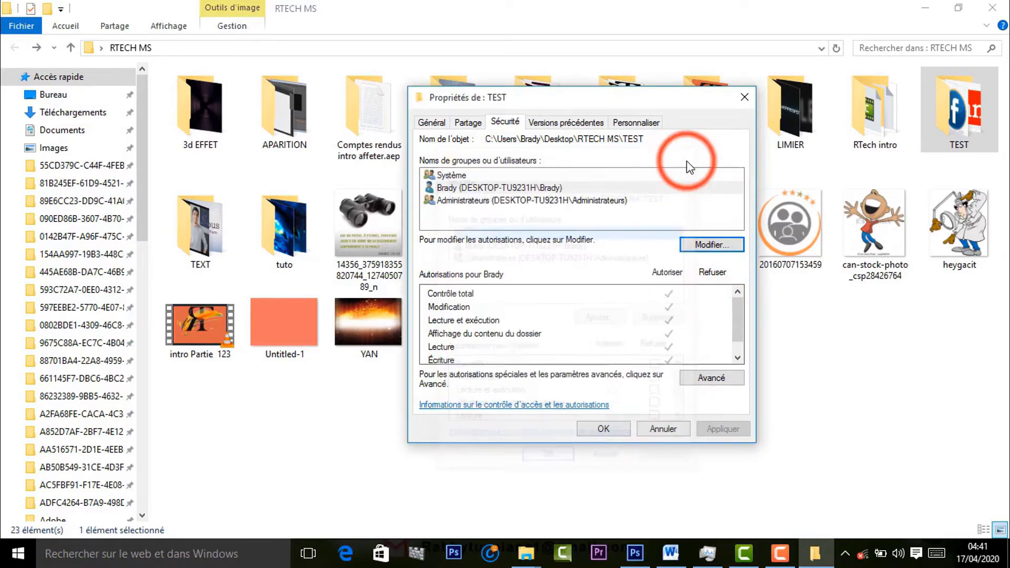
Deny Contrôle total on the TEST folder to the Système group, apply and confirm the change, and close the folder's properties.
left_click(451, 175)
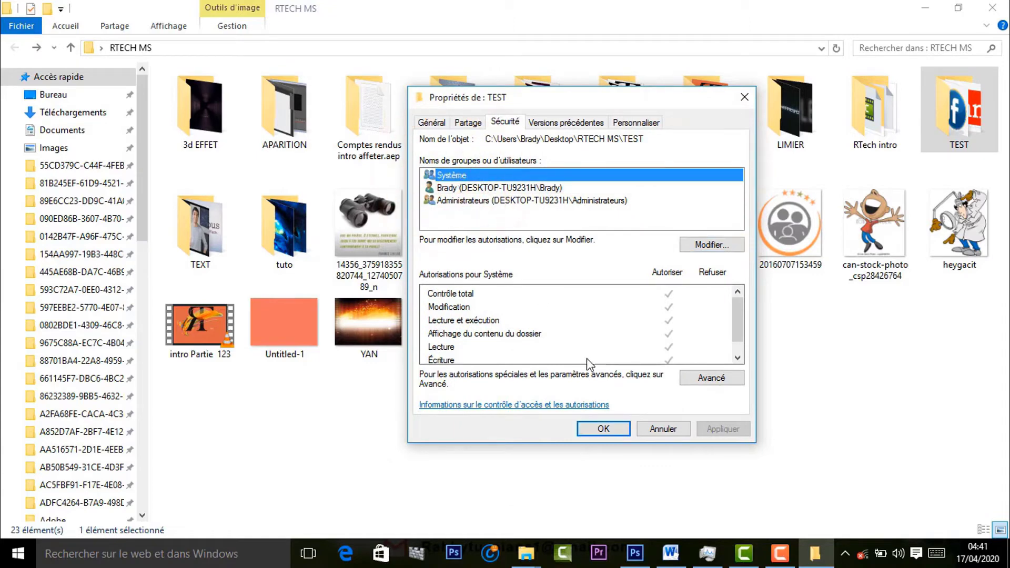
left_click(712, 246)
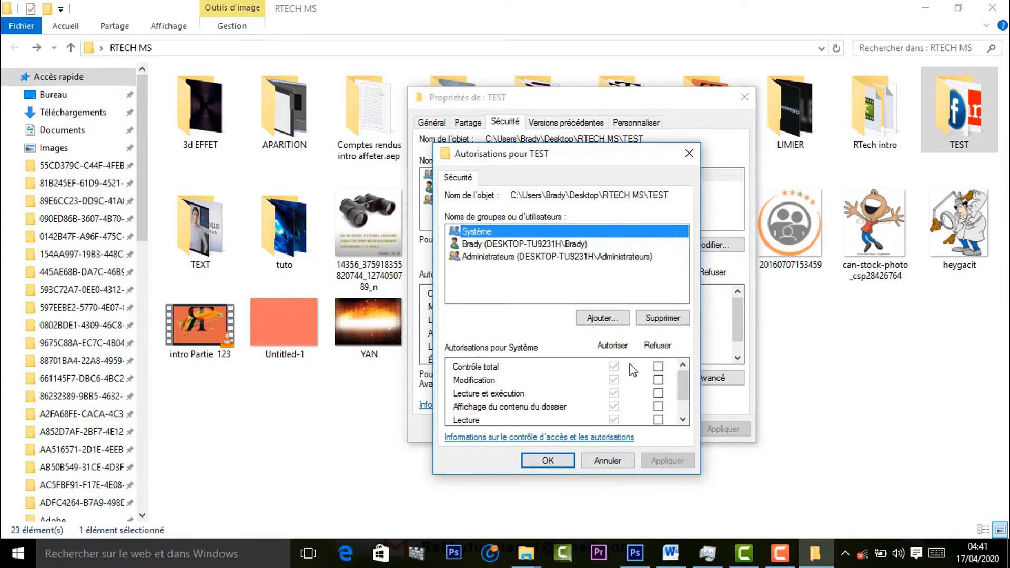
left_click(659, 367)
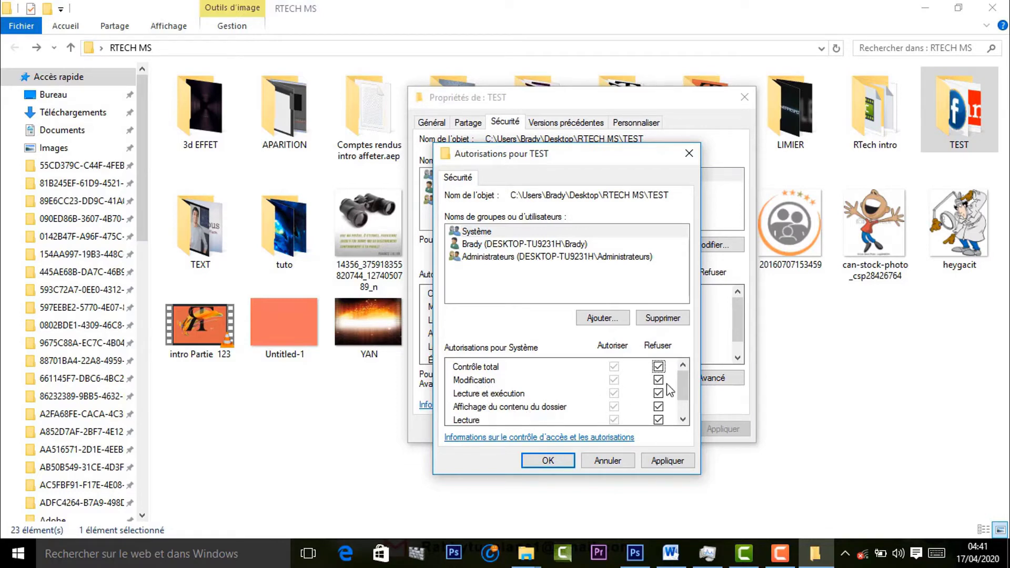
scroll(682, 390, "down", 2)
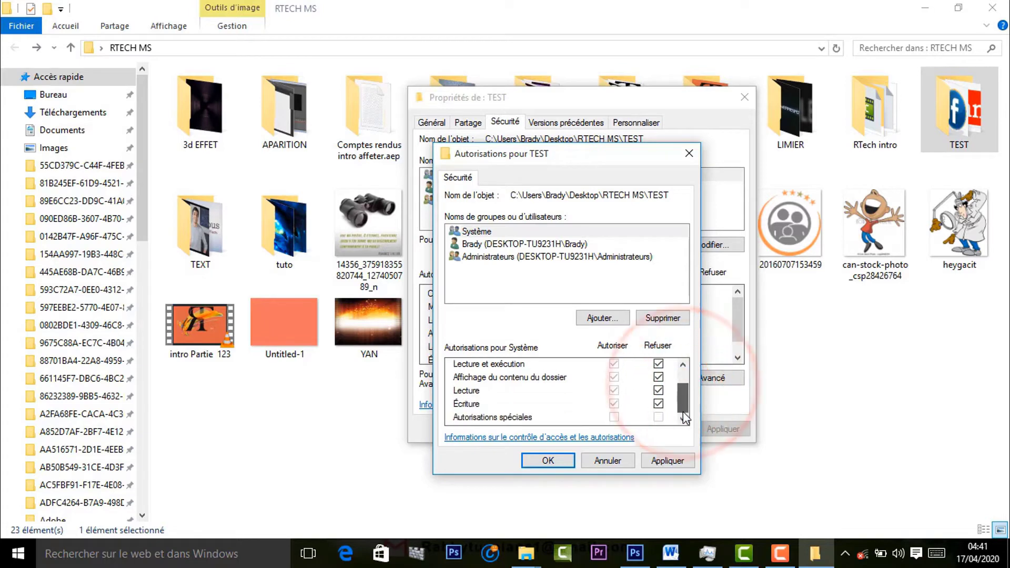
left_click(657, 462)
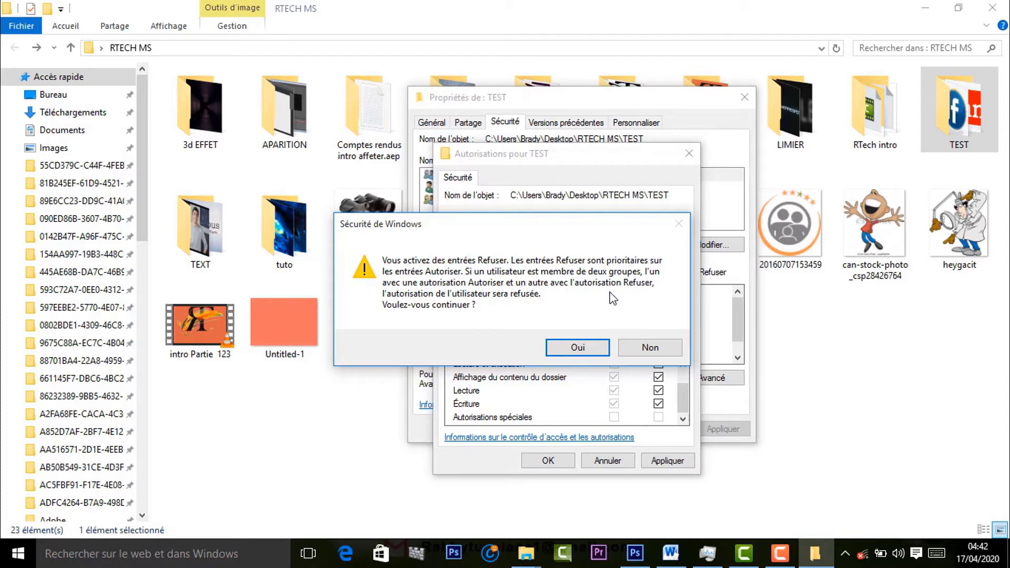
left_click(578, 348)
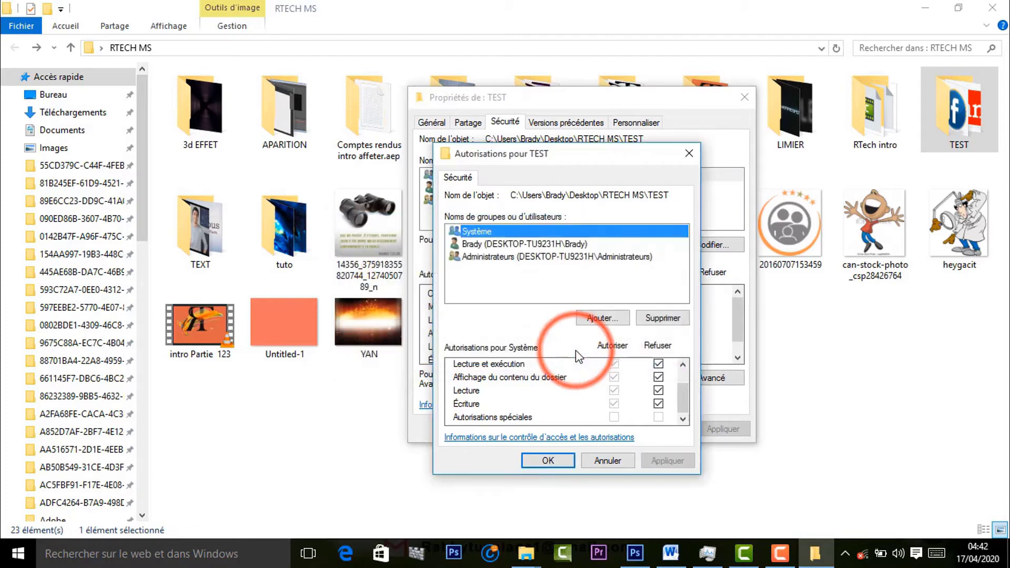
left_click(549, 461)
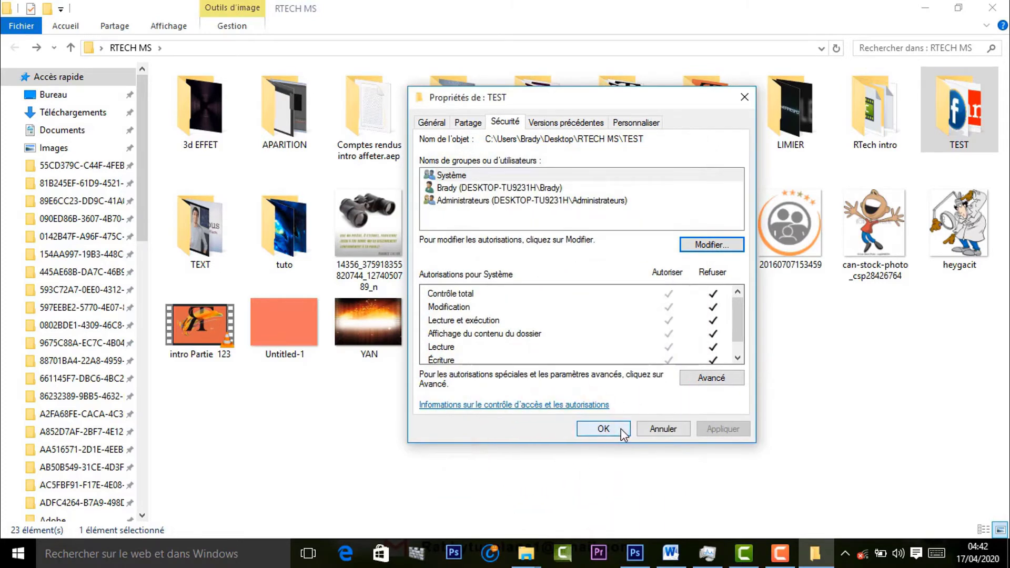
left_click(603, 428)
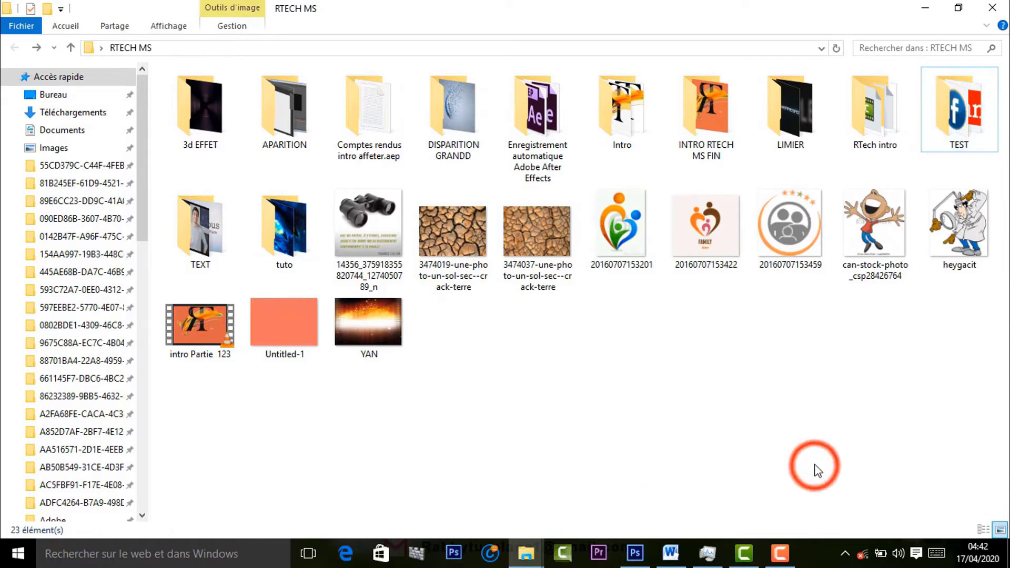
left_click(959, 137)
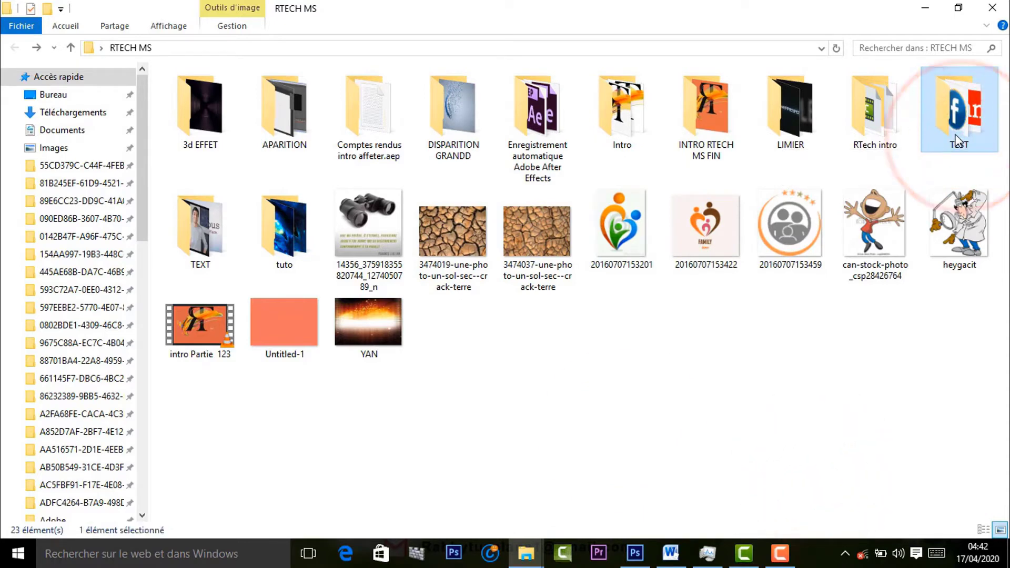
right_click(957, 141)
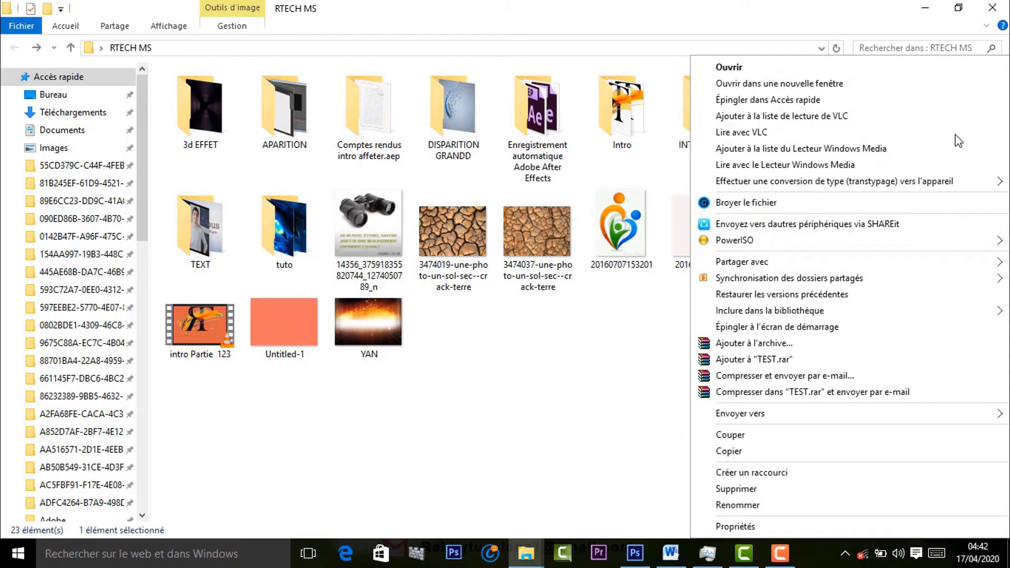
left_click(745, 507)
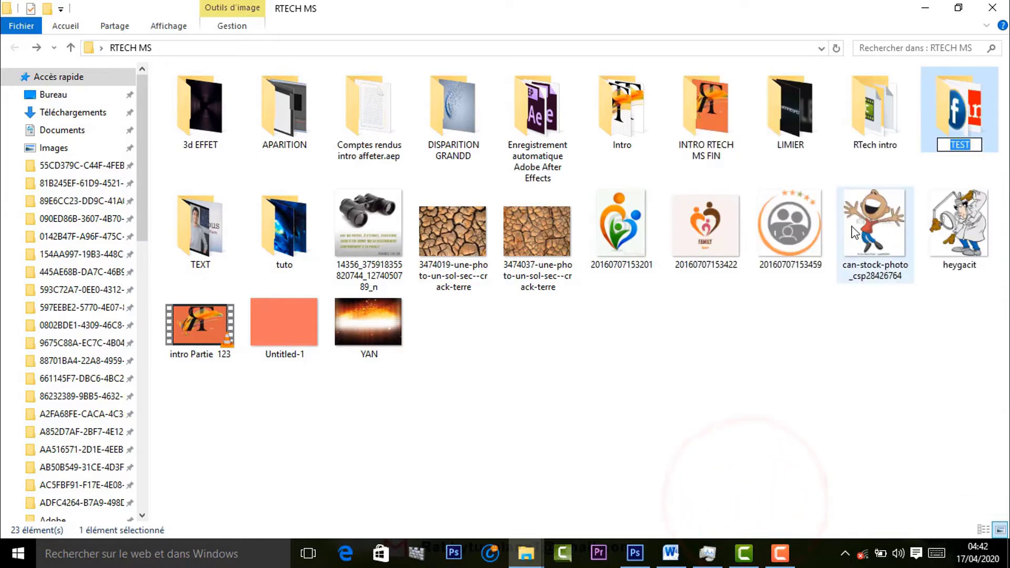
left_click(847, 266)
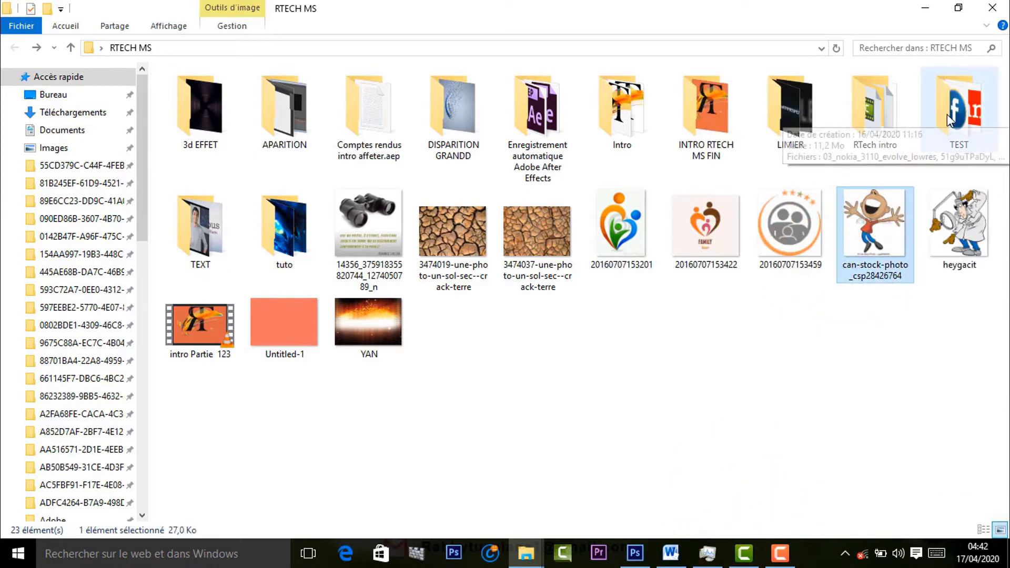
right_click(935, 134)
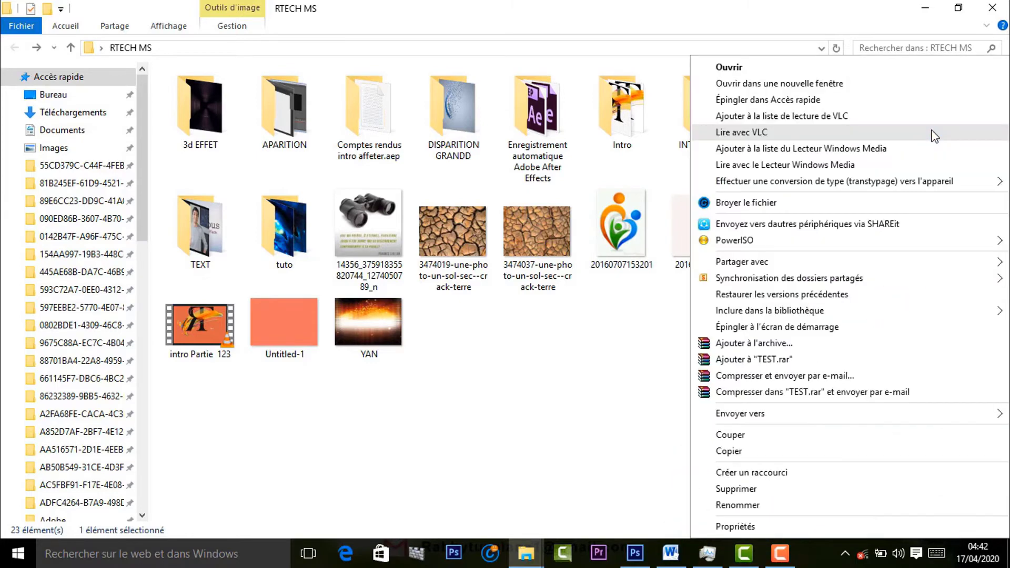
left_click(750, 506)
left_click(751, 505)
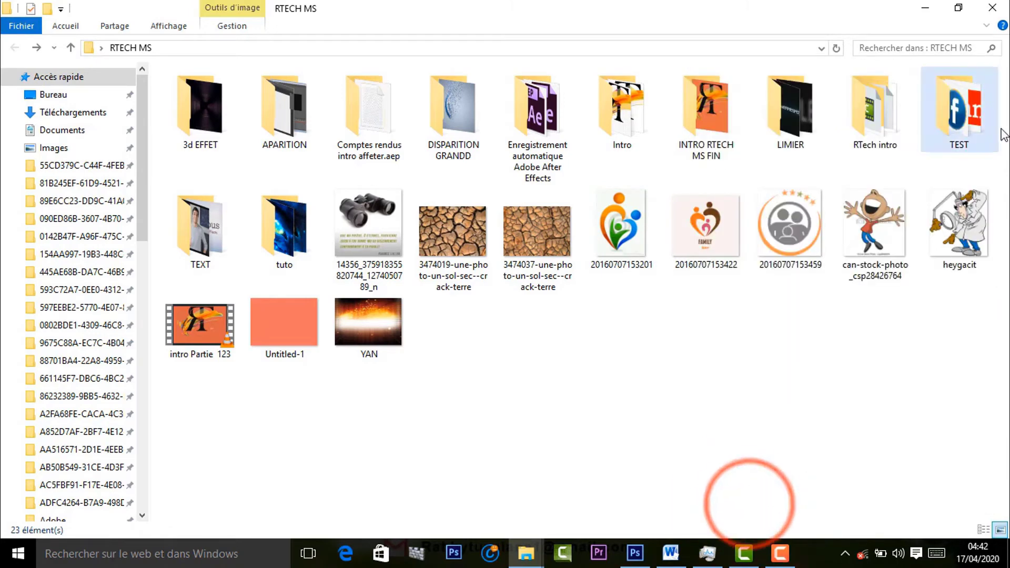
Open the TEST folder to check whether it is still accessible, and return to RTECH MS.
double_click(976, 128)
left_click(864, 421)
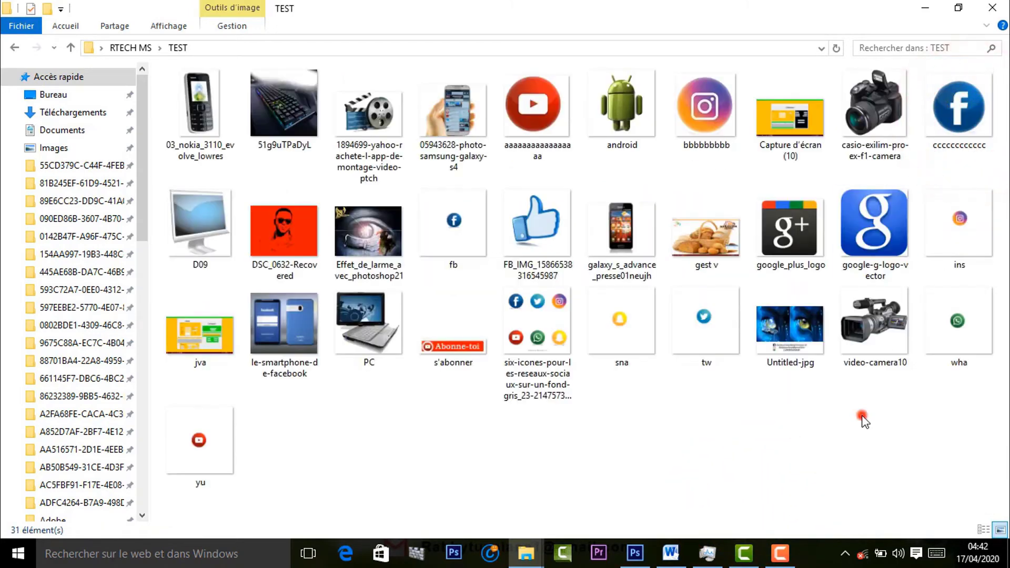
key("alt+Left")
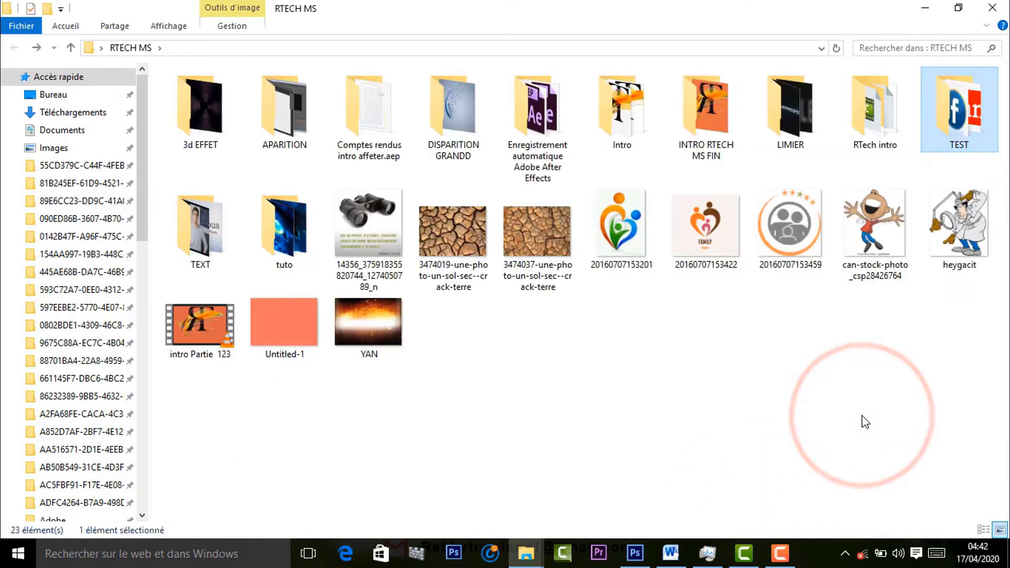
Deny Contrôle total on the TEST folder to the personal user account in its Sécurité settings, apply the change and close the properties.
right_click(955, 133)
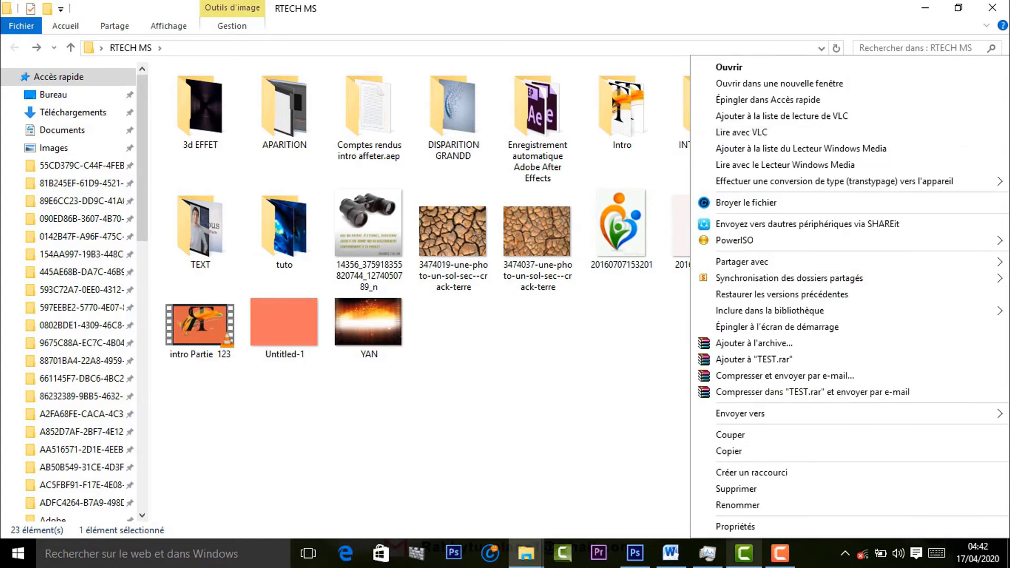
left_click(729, 526)
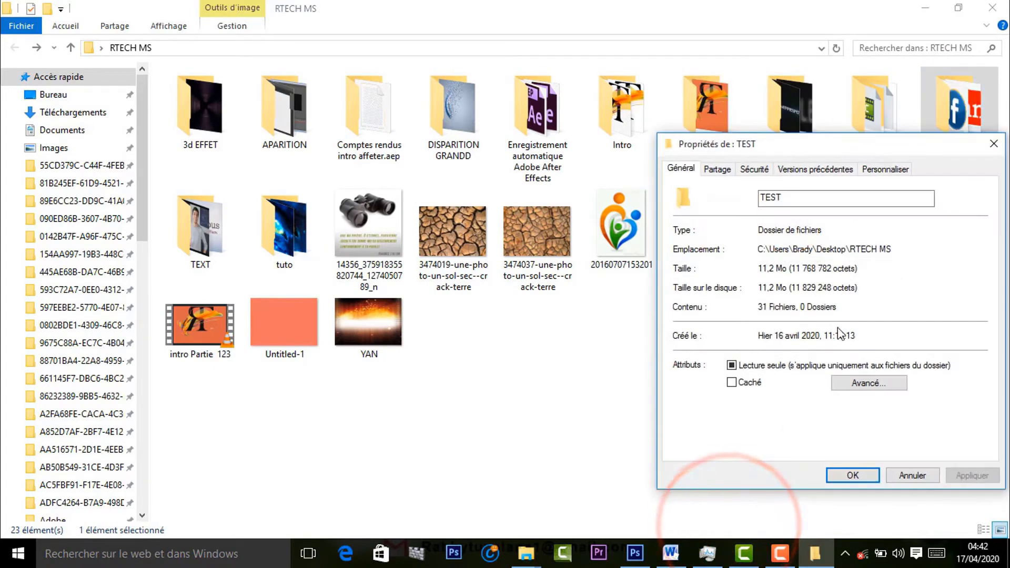
left_click(754, 170)
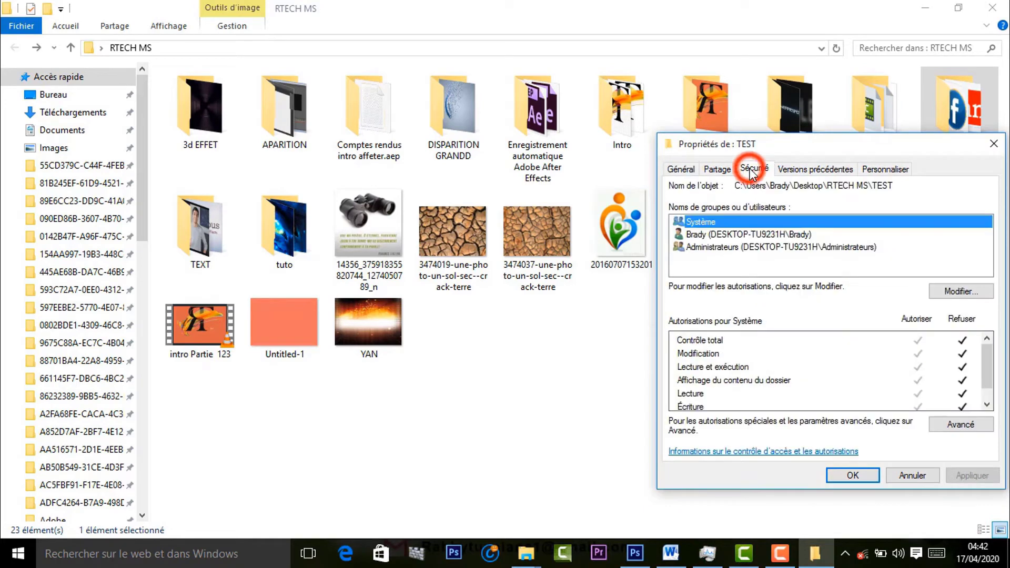
left_click(714, 235)
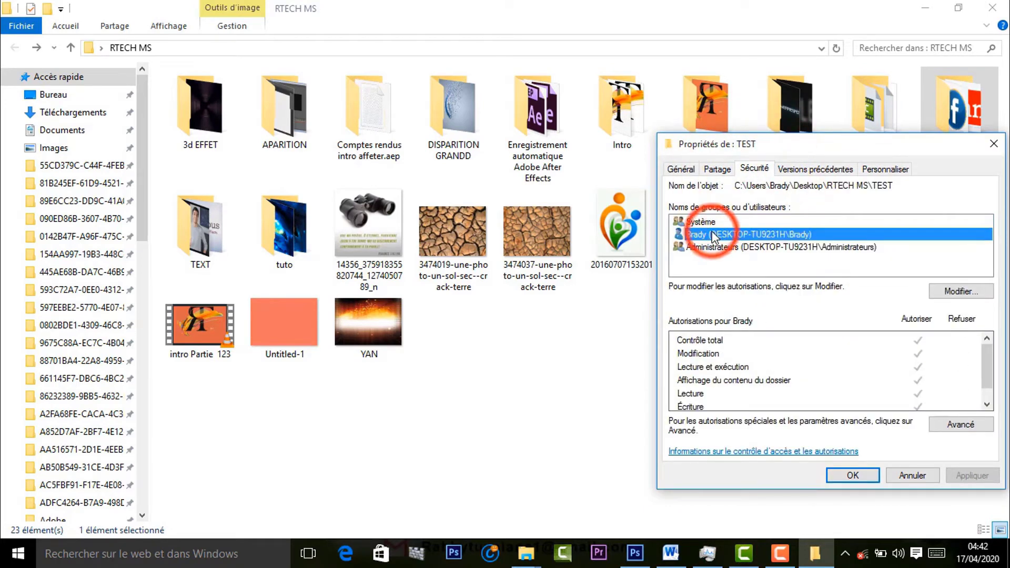
left_click(973, 296)
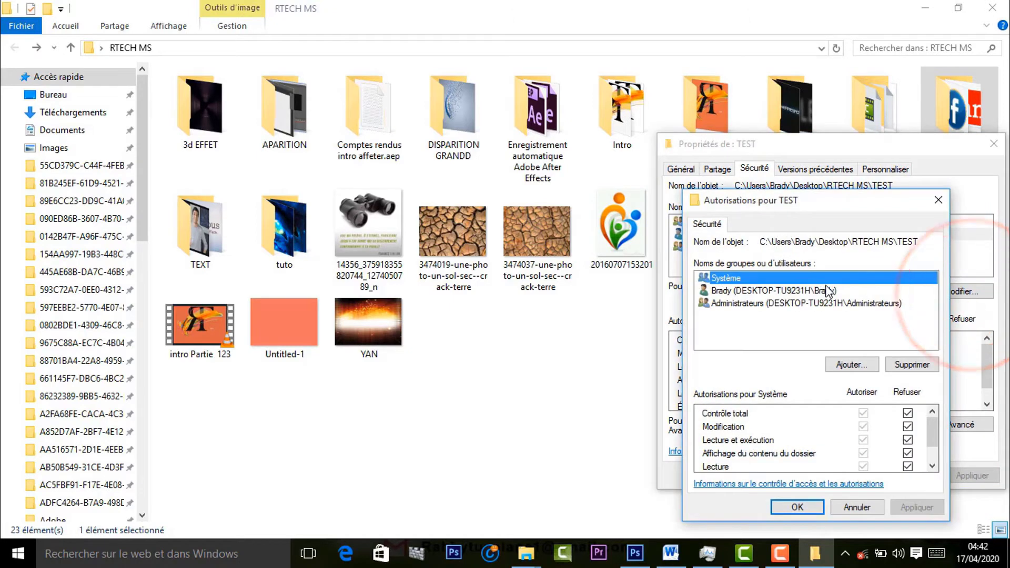
left_click(813, 291)
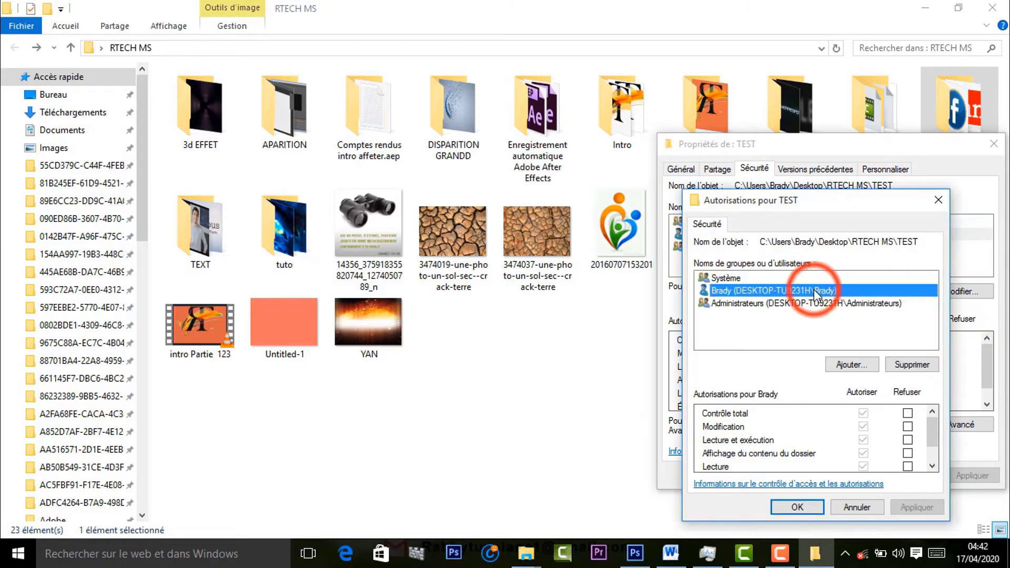
left_click(790, 279)
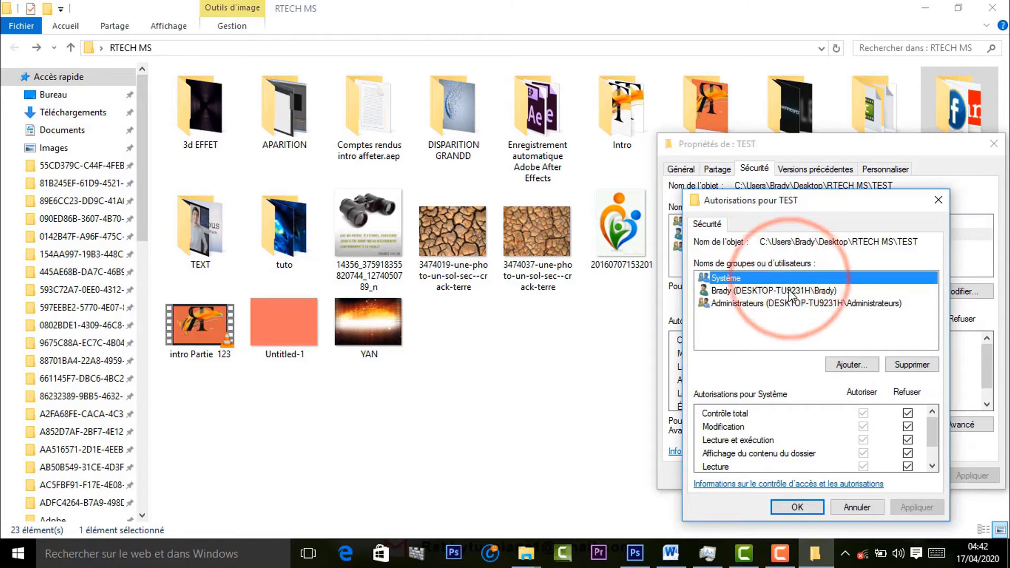
left_click(726, 291)
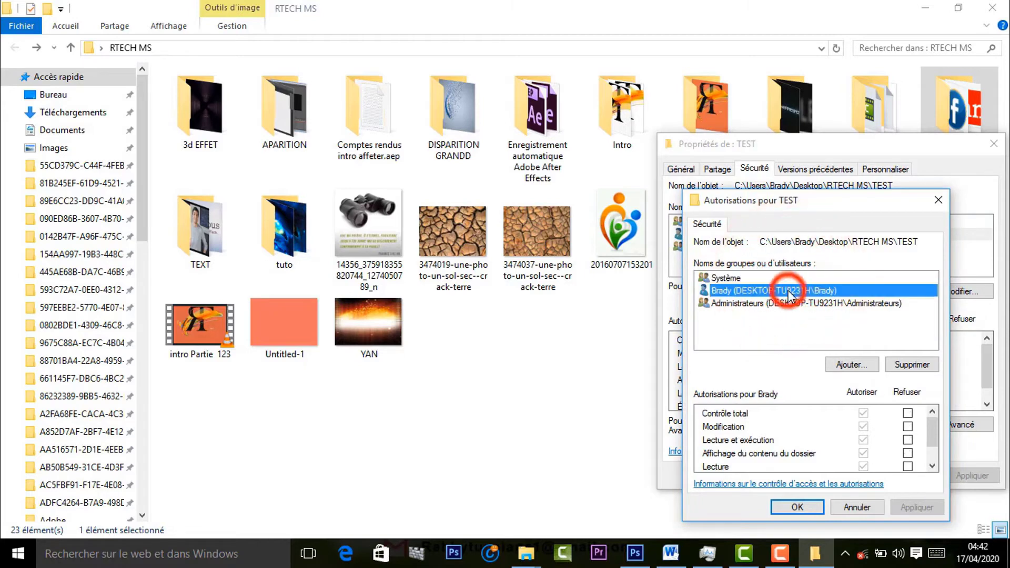
left_click(908, 414)
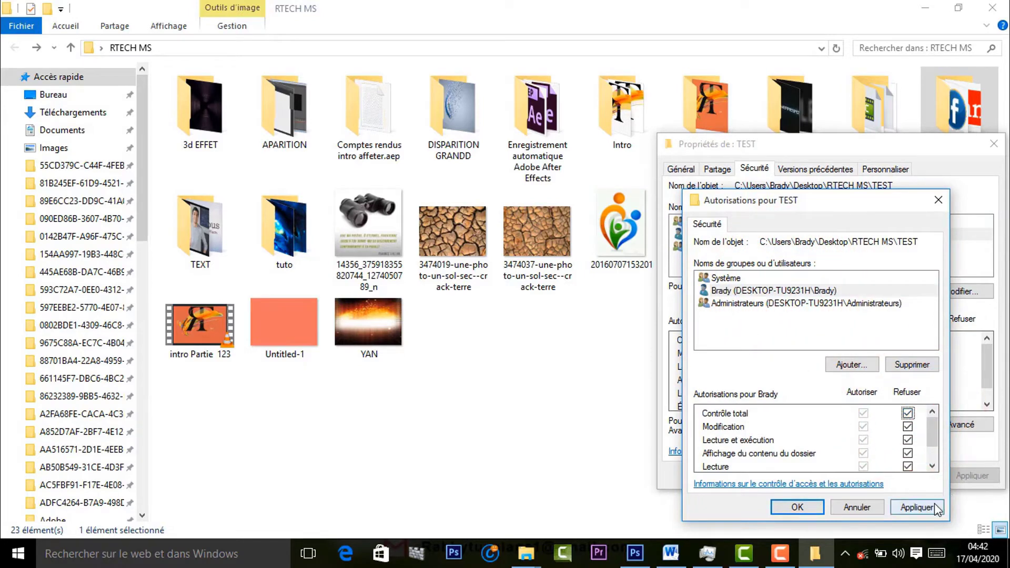
left_click(917, 508)
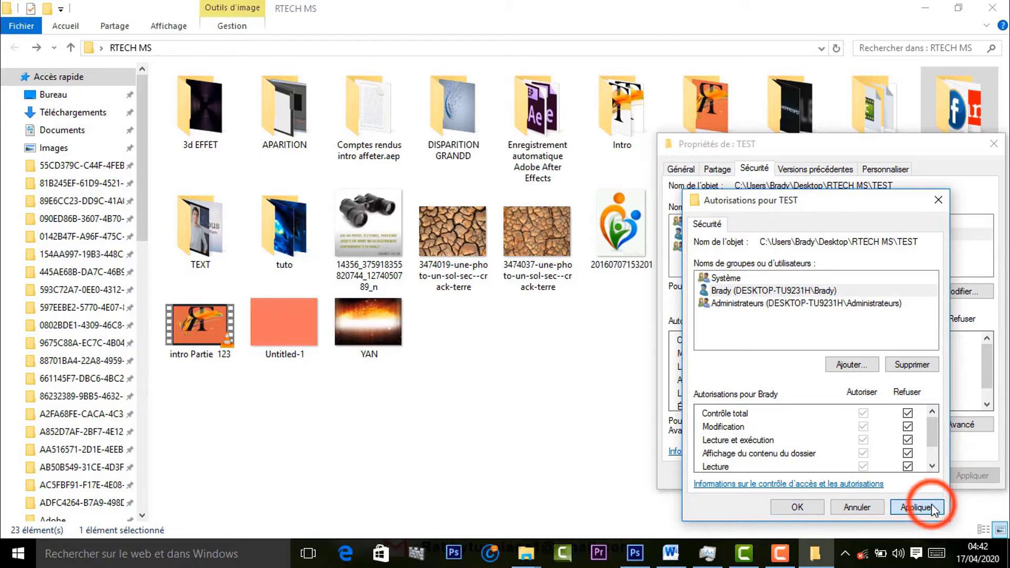
left_click(815, 508)
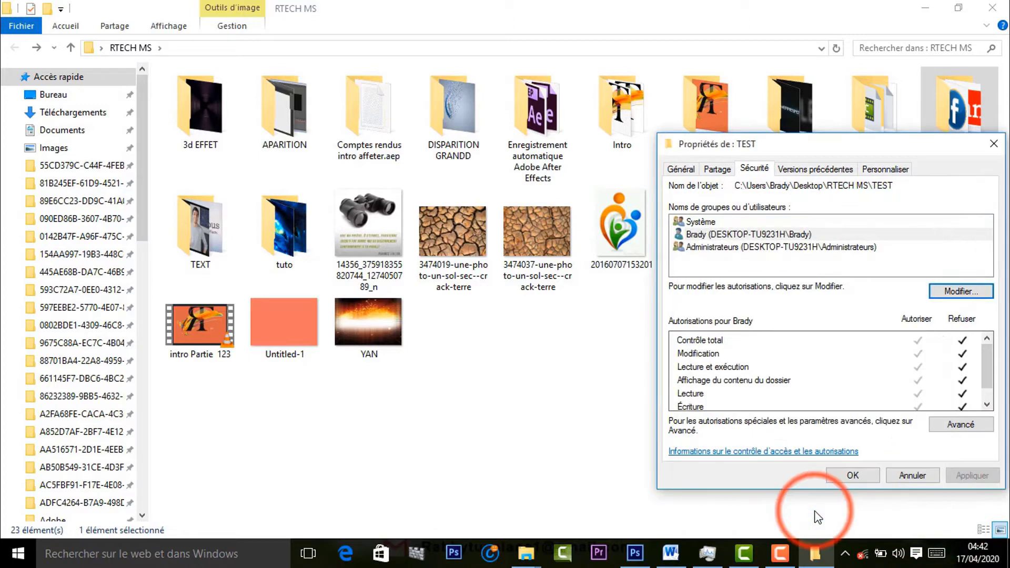
left_click(853, 476)
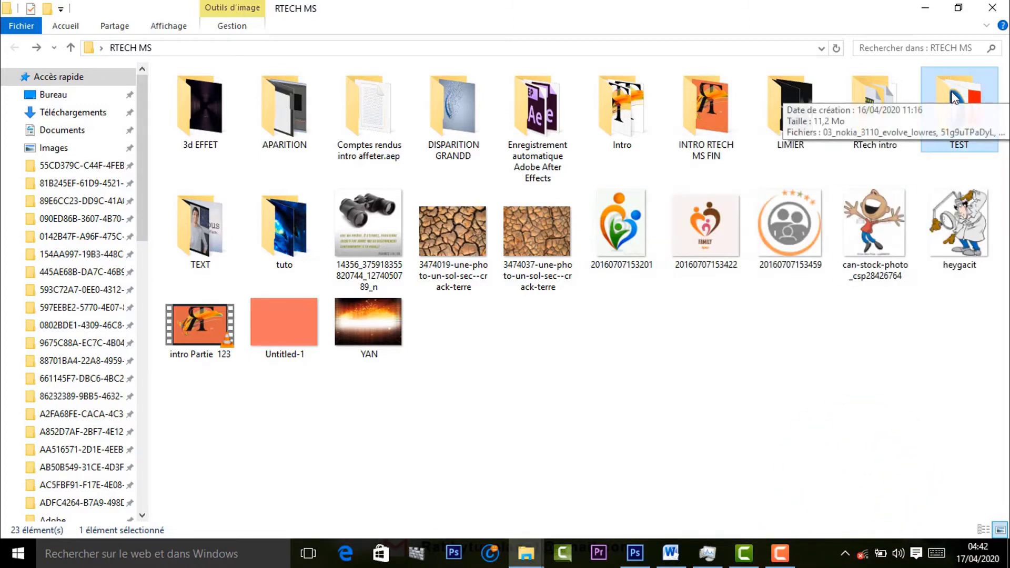
Try to open the TEST folder in a new window and decline the offer of permanent access.
right_click(952, 89)
left_click(737, 86)
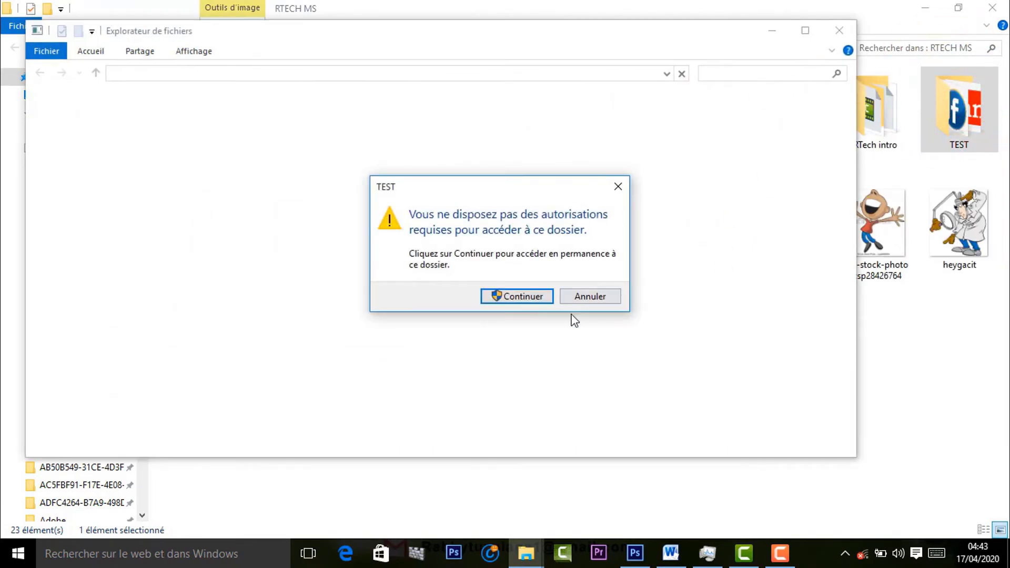
left_click(575, 302)
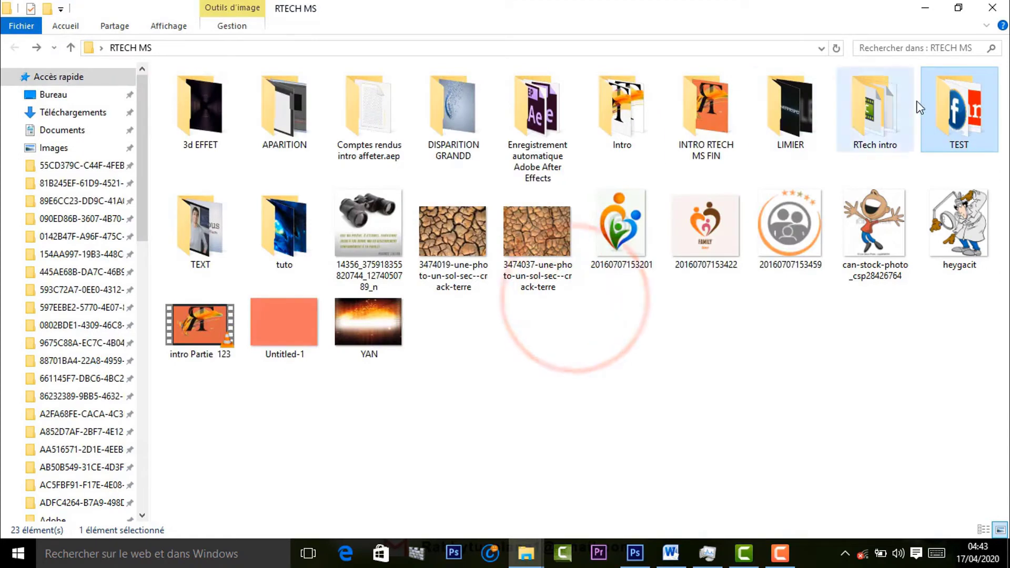
Try to delete the protected TEST folder and dismiss the resulting dialog.
right_click(949, 102)
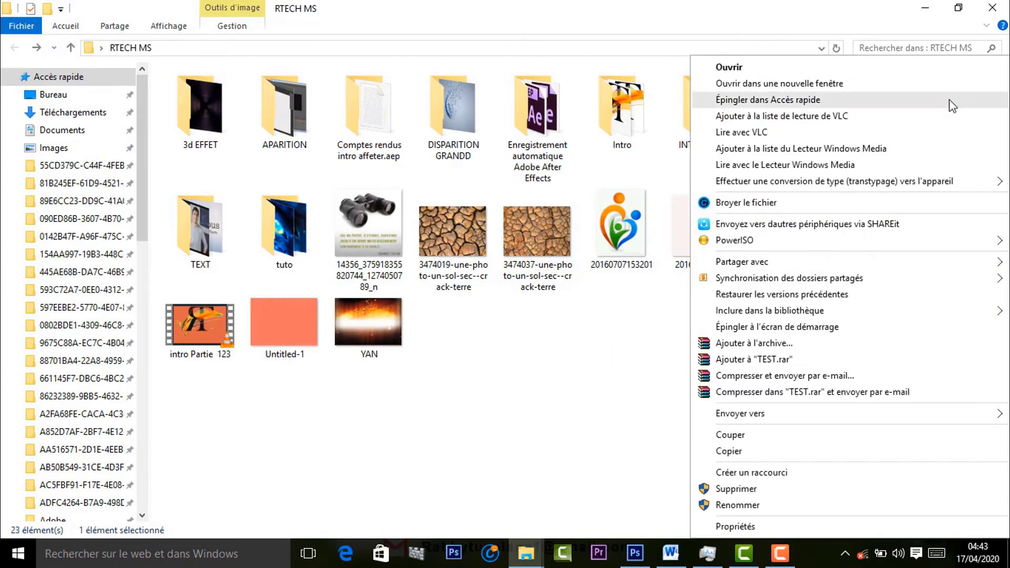
left_click(751, 492)
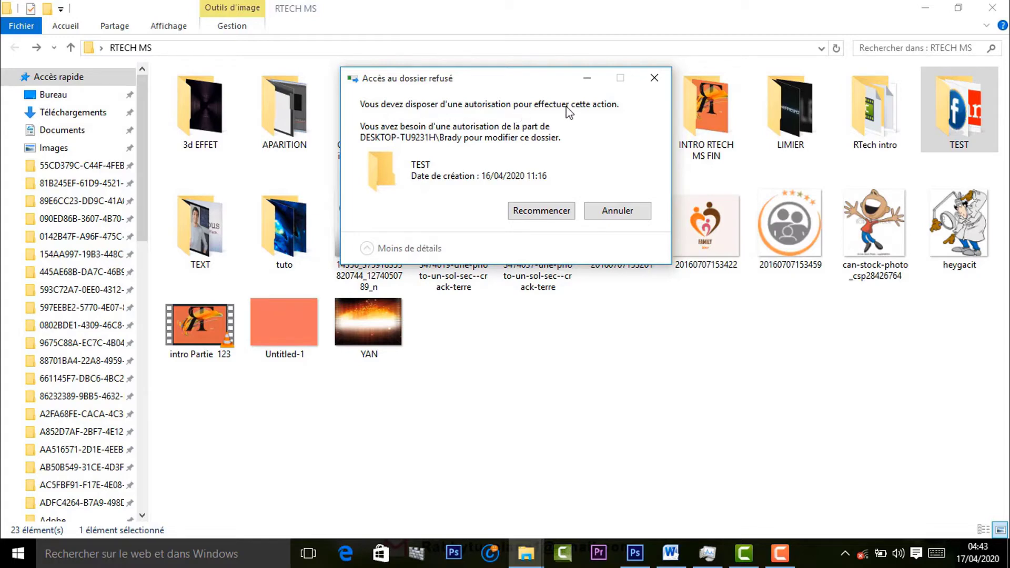
left_click(651, 79)
Try to rename the protected TEST folder as HGHG.
right_click(945, 106)
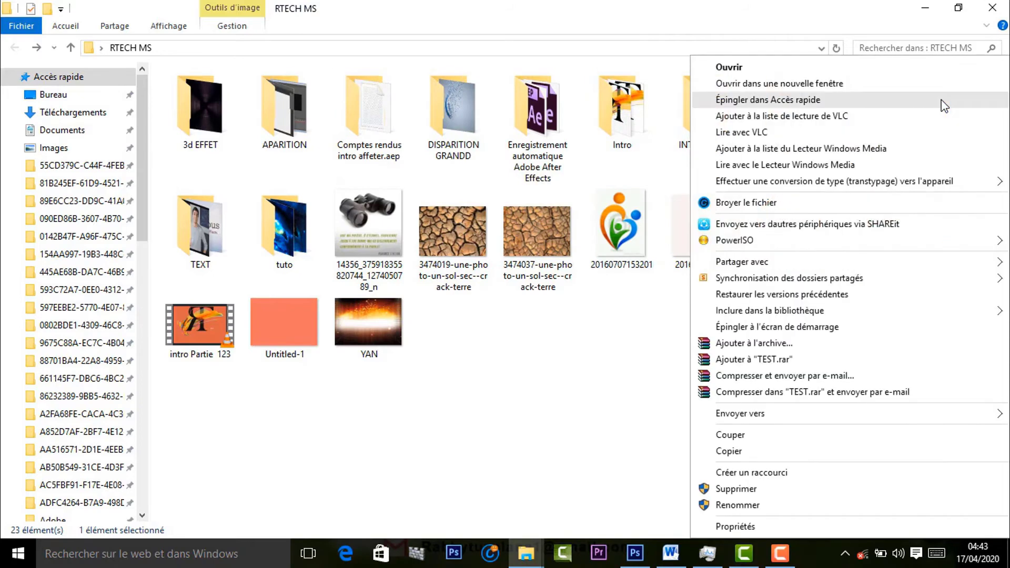
left_click(726, 507)
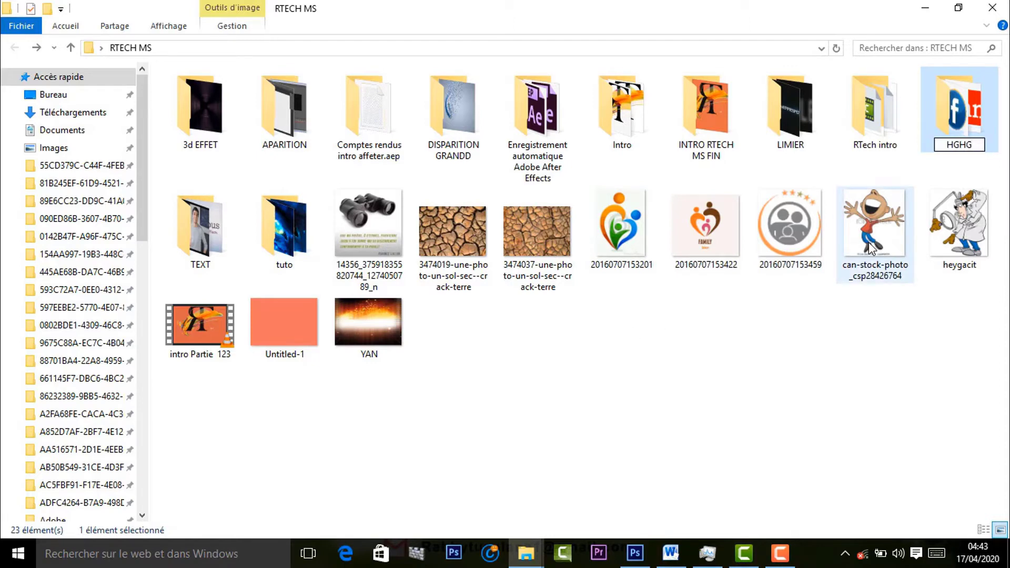
type("HGHG")
key("Return")
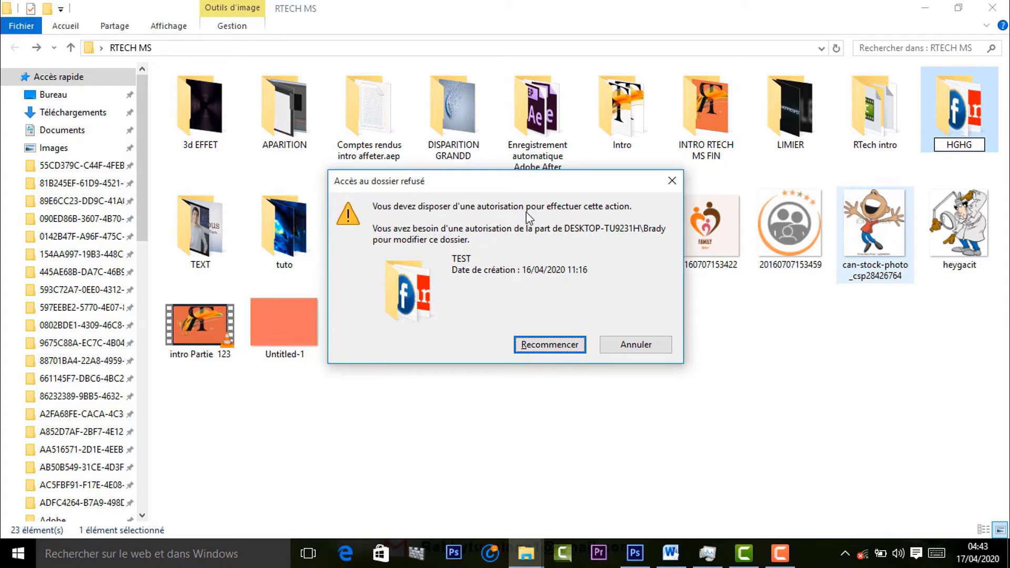
Cancel the rename of the TEST folder, try to open it by accepting permanent access, and close the resulting dialog.
left_click(624, 345)
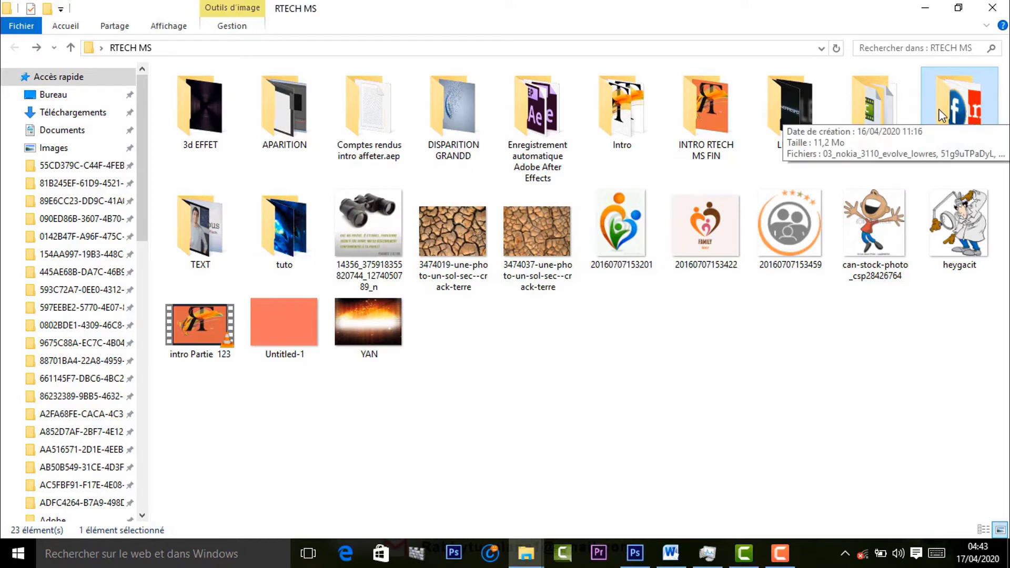
right_click(942, 117)
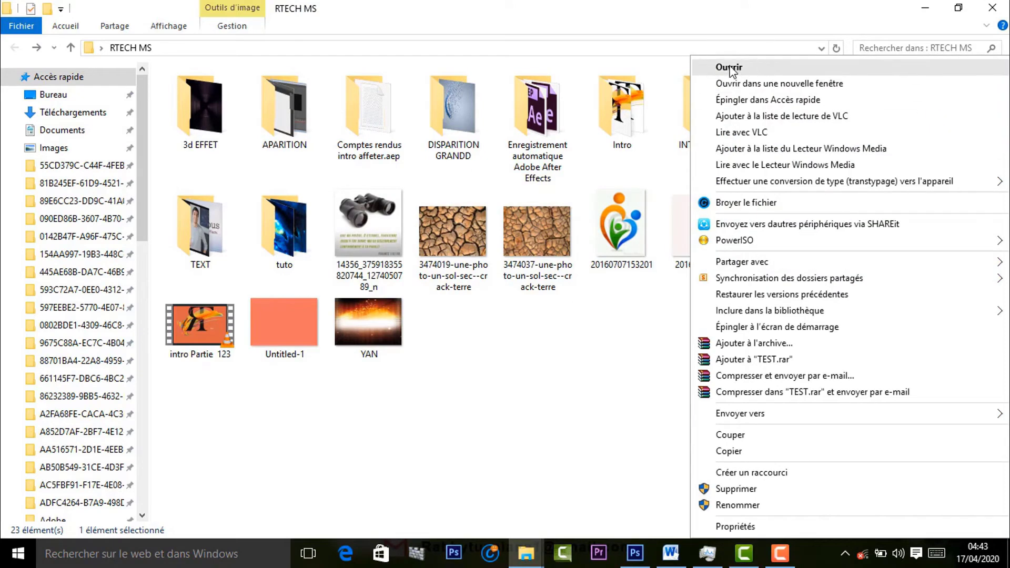
left_click(740, 67)
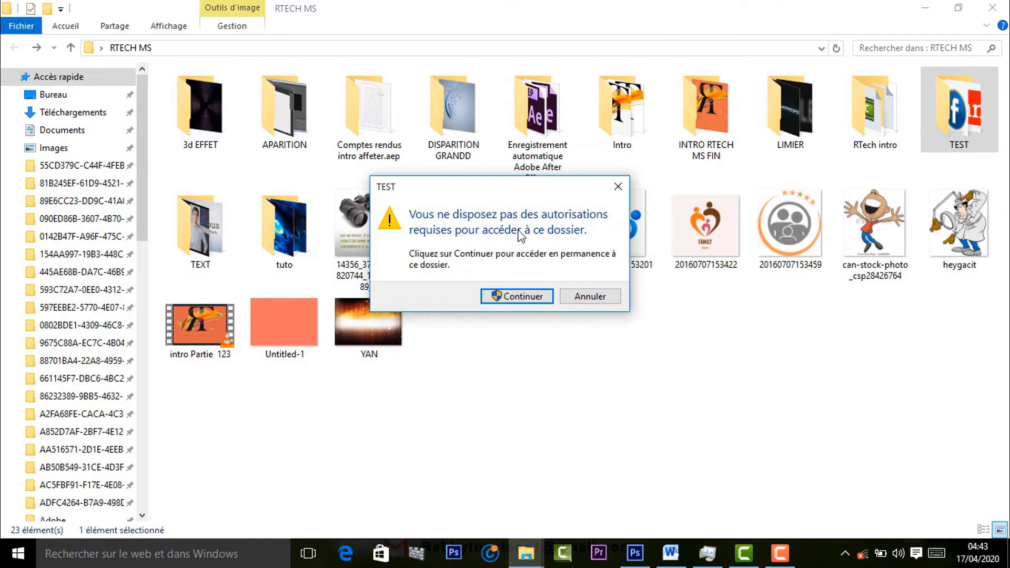
left_click(527, 299)
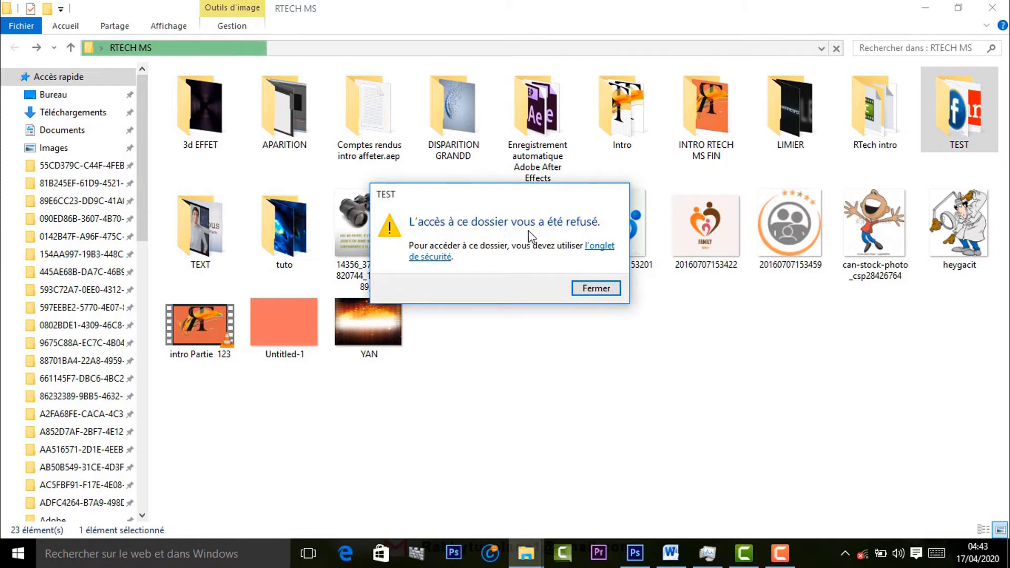
left_click(586, 293)
left_click(605, 371)
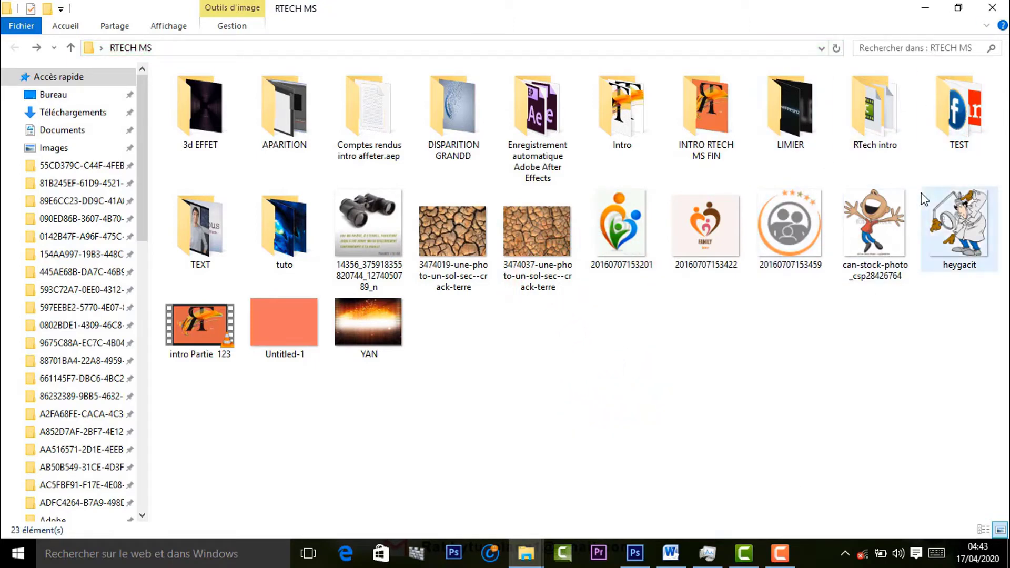
Open the TEST folder's Sécurité properties, select the personal user account and open the permissions for editing.
right_click(943, 122)
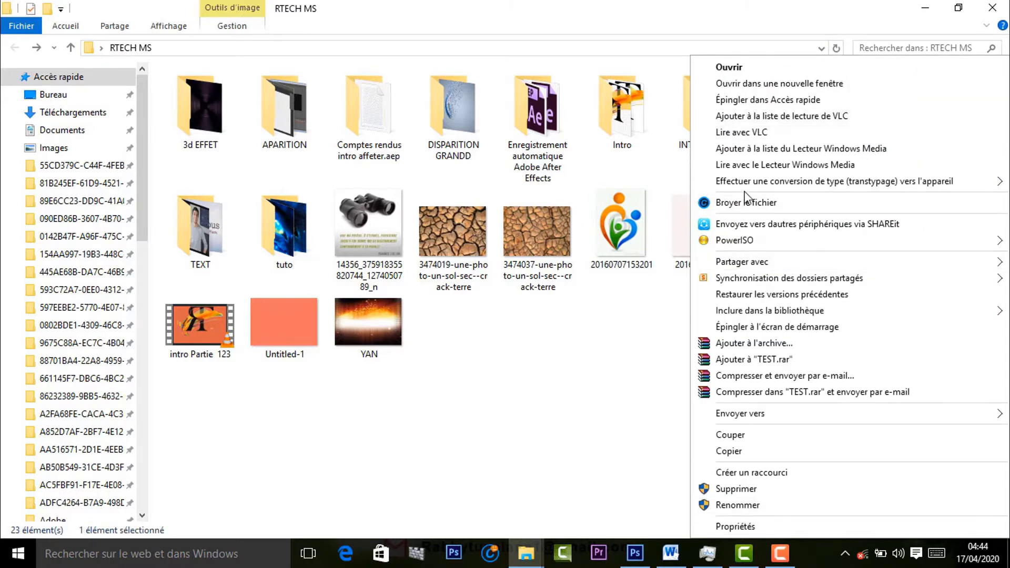
left_click(747, 529)
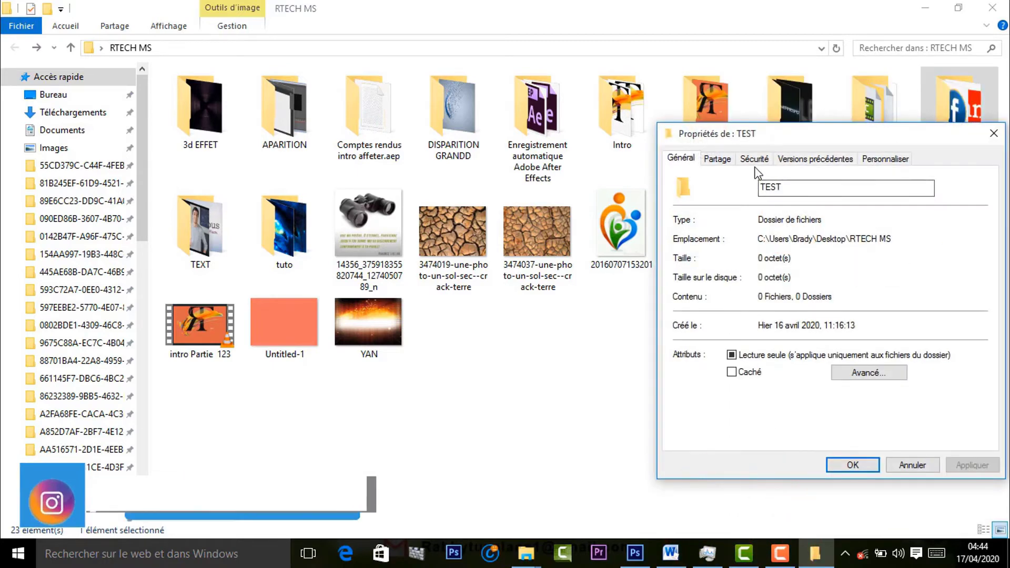
left_click(756, 159)
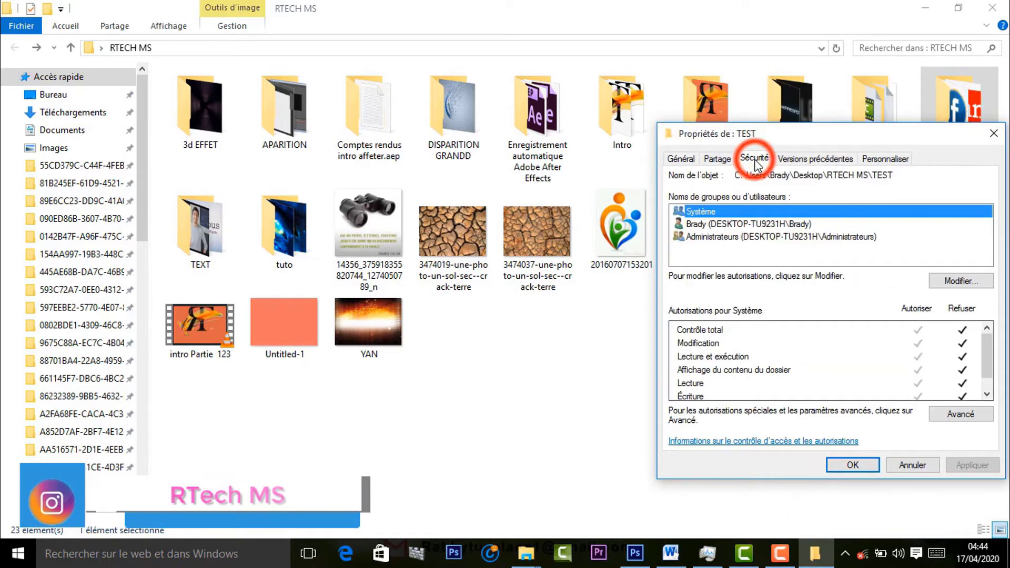
left_click(735, 225)
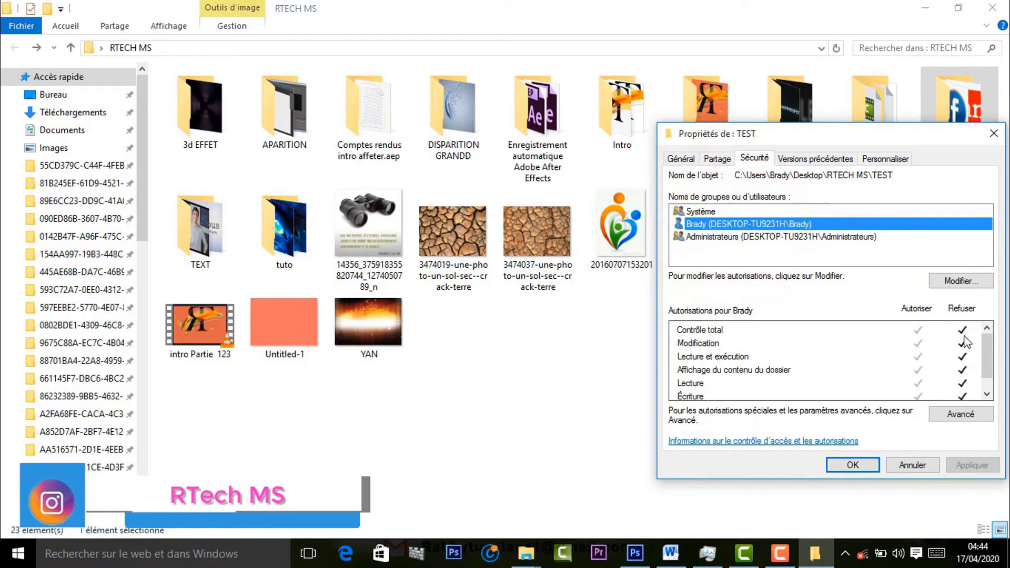
left_click(987, 282)
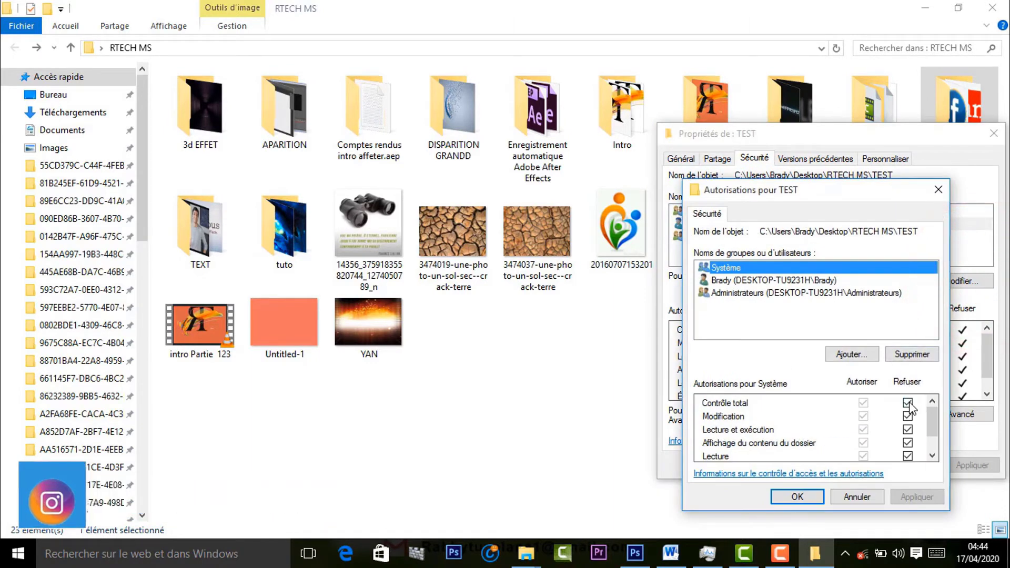
Clear the Refuser permissions for Système from Contrôle total through Lecture on the TEST folder.
left_click(908, 402)
left_click(908, 416)
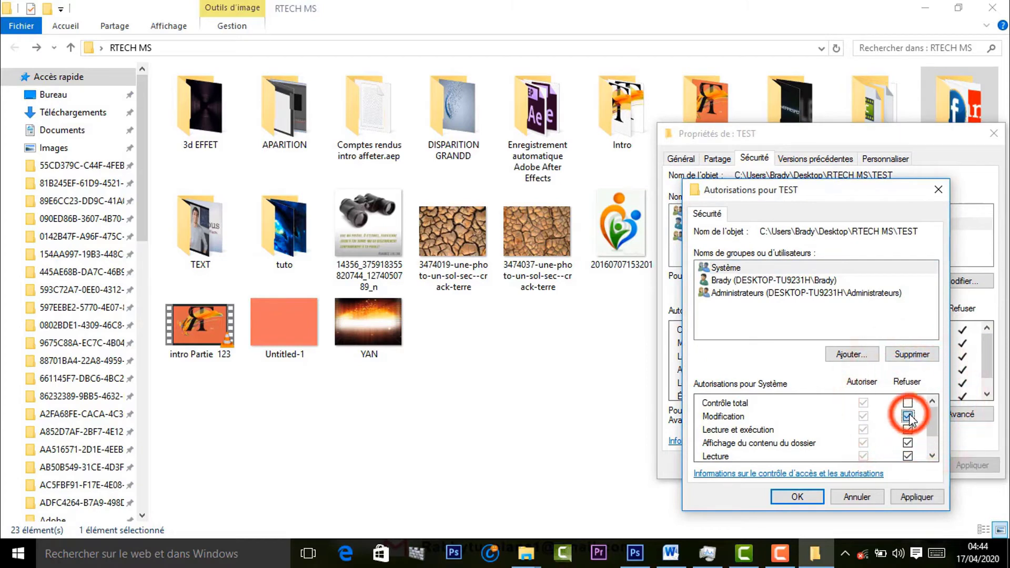
left_click(908, 430)
left_click(908, 443)
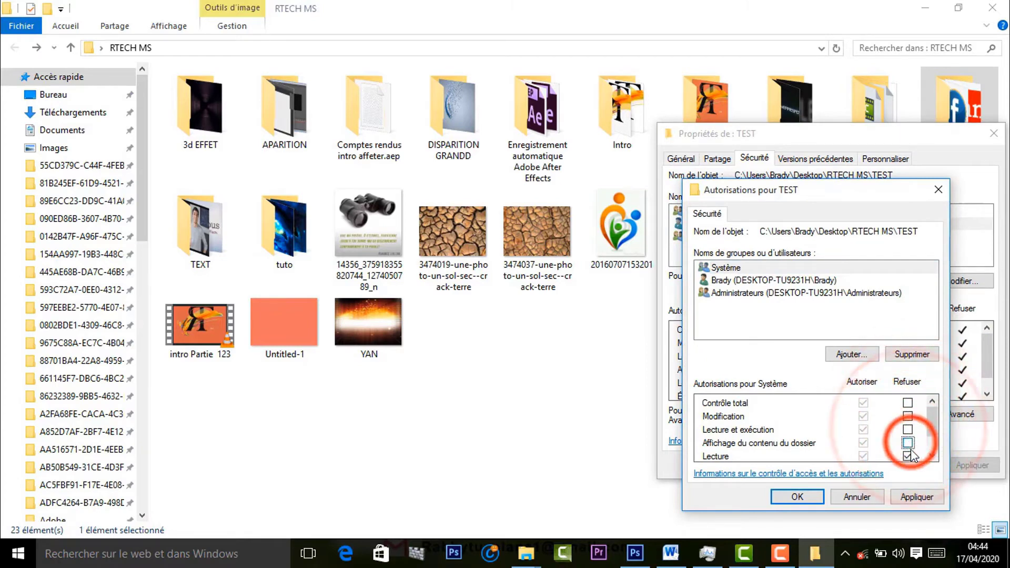
left_click(908, 456)
scroll(935, 454, "down", 1)
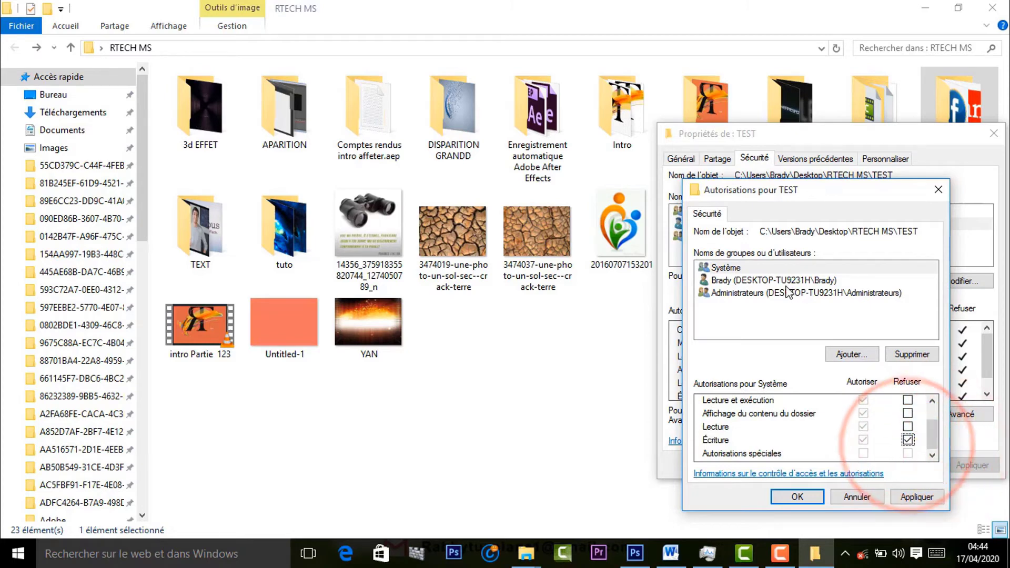
Clear all the Refuser permissions for the personal user account, including Lecture and Écriture.
left_click(784, 280)
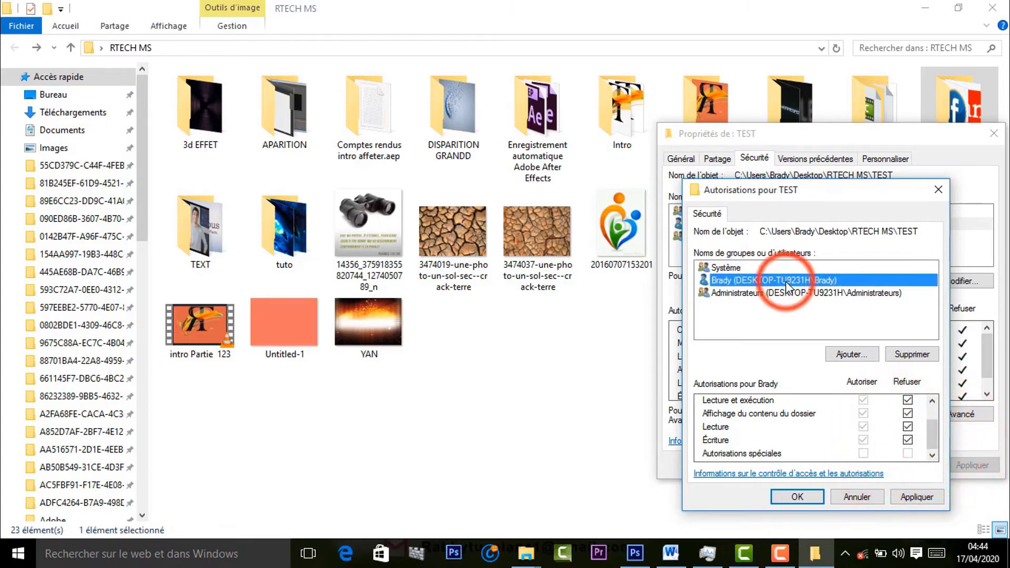
left_click(907, 414)
left_click(908, 427)
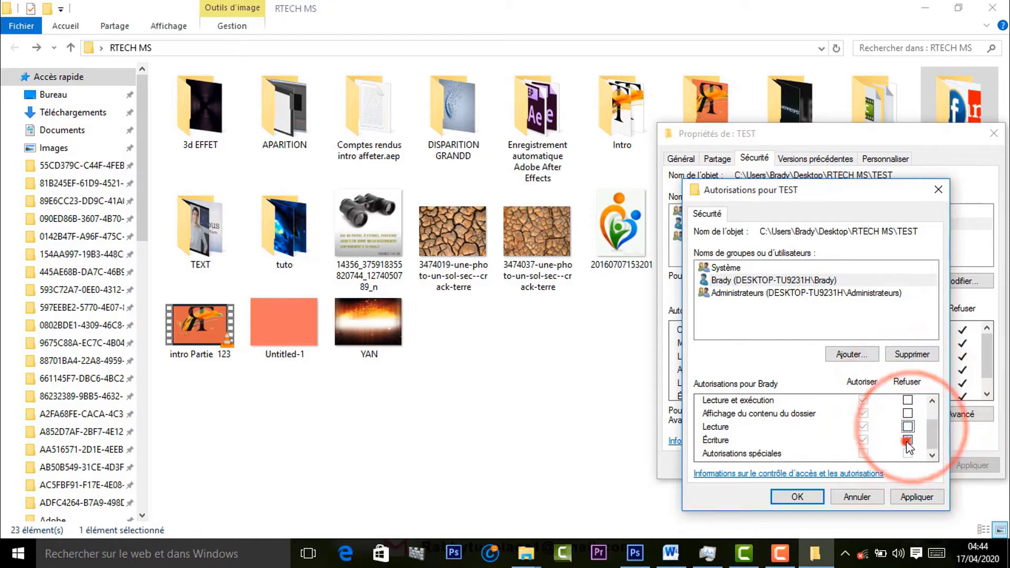
left_click(907, 440)
left_click(935, 411)
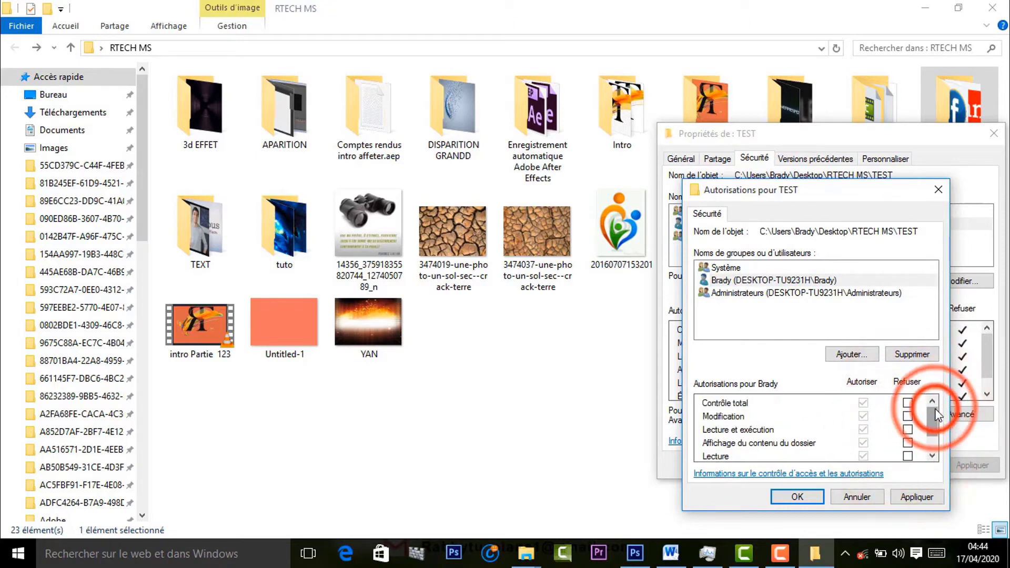
left_click_drag(935, 414, 933, 429)
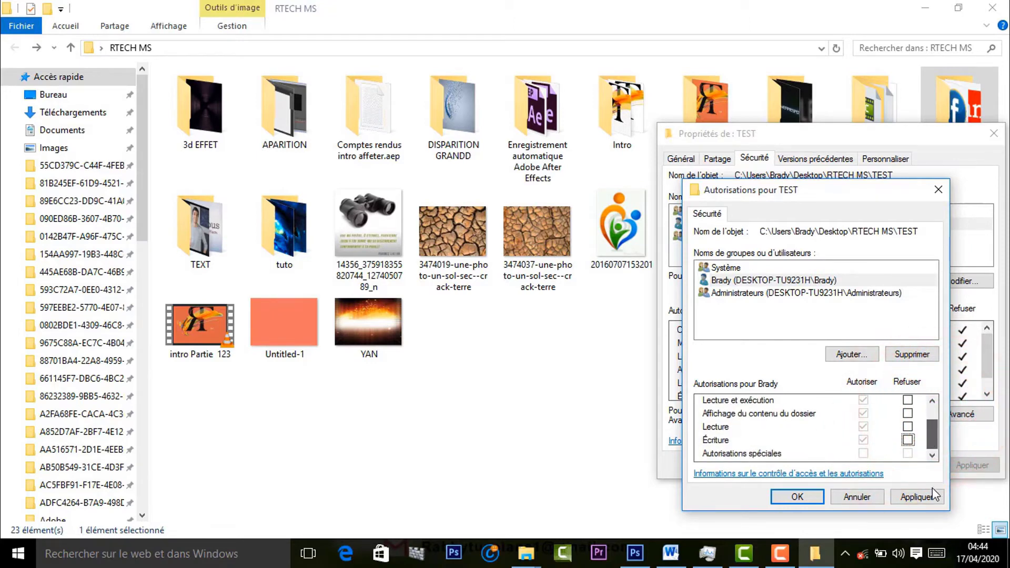
Apply the changed TEST folder permissions and continue past each security error.
left_click(917, 497)
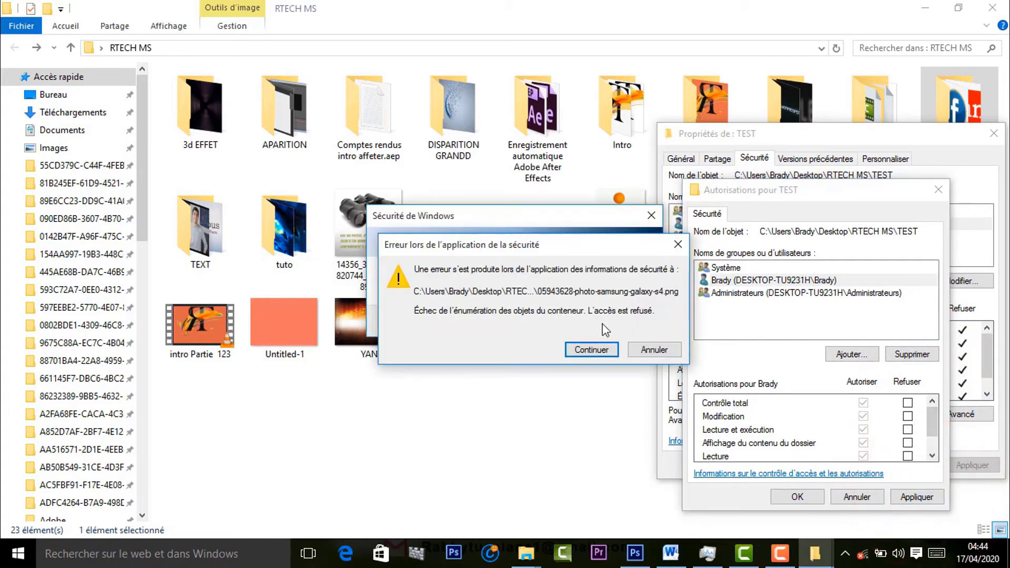
left_click(600, 350)
left_click(600, 350)
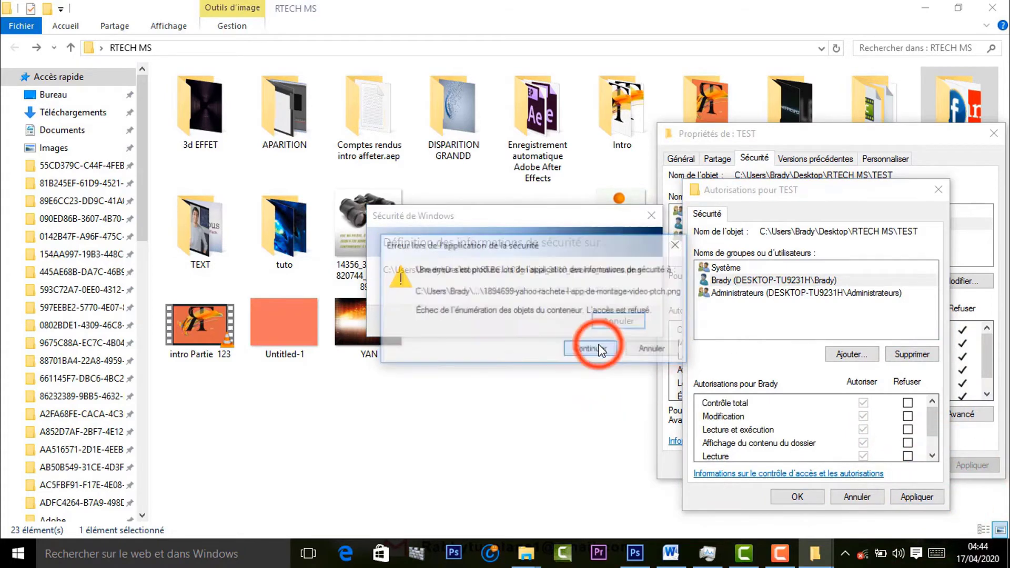
left_click(600, 350)
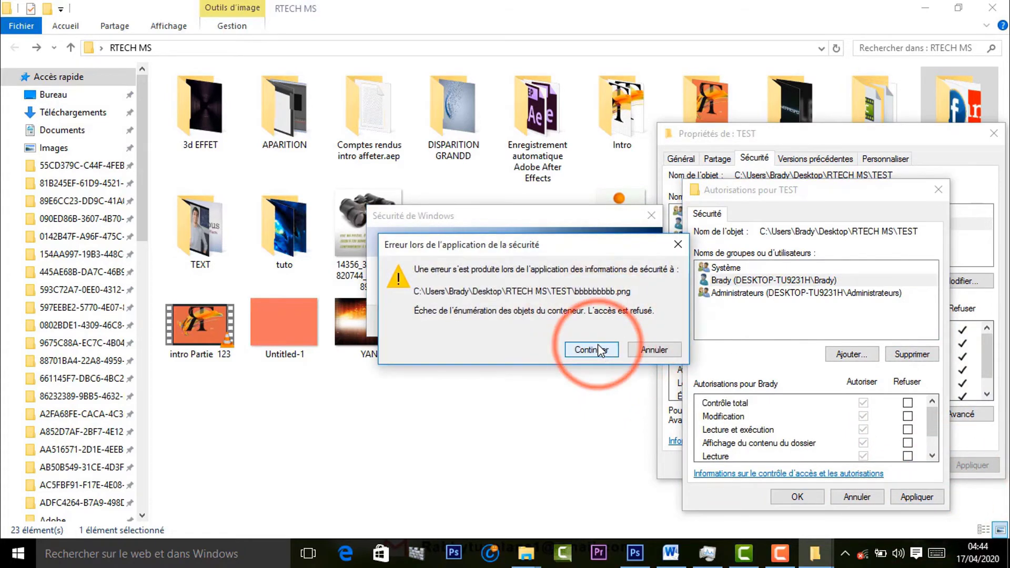
left_click(600, 350)
left_click(600, 350)
left_click(600, 350)
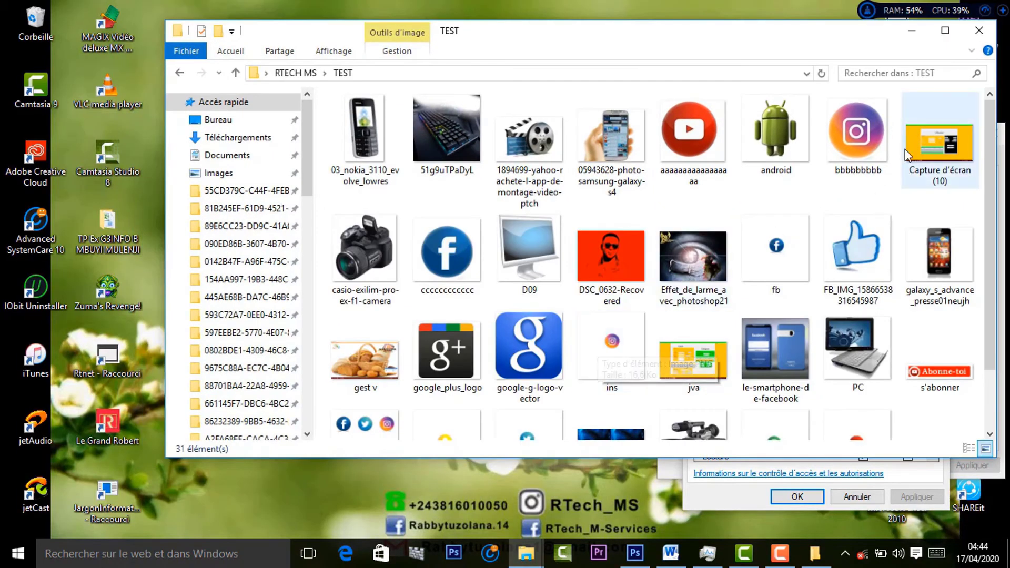
Maximize the TEST folder window, go back to RTECH MS, and reopen TEST to check that it is accessible.
left_click(945, 30)
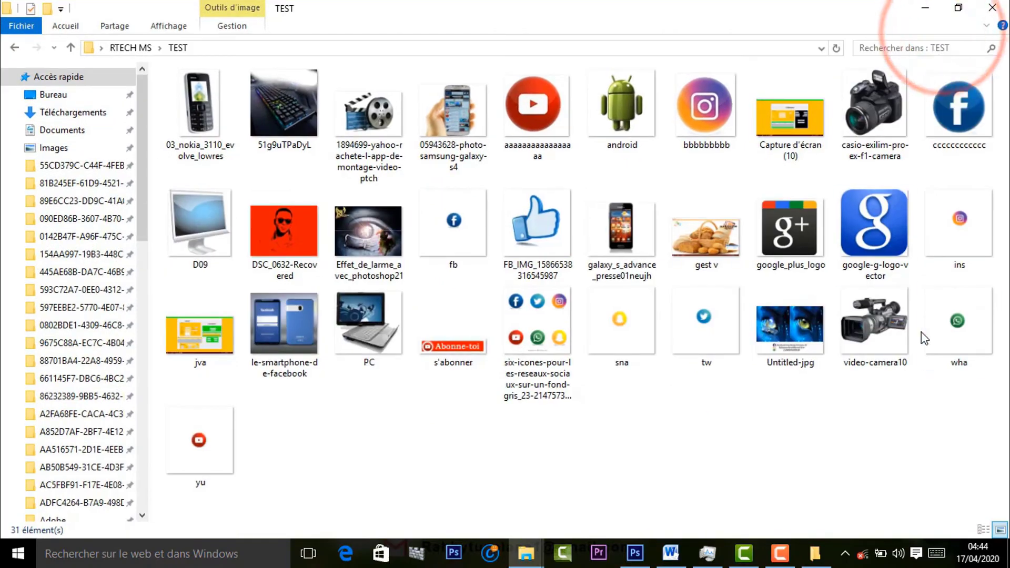
key("alt+Left")
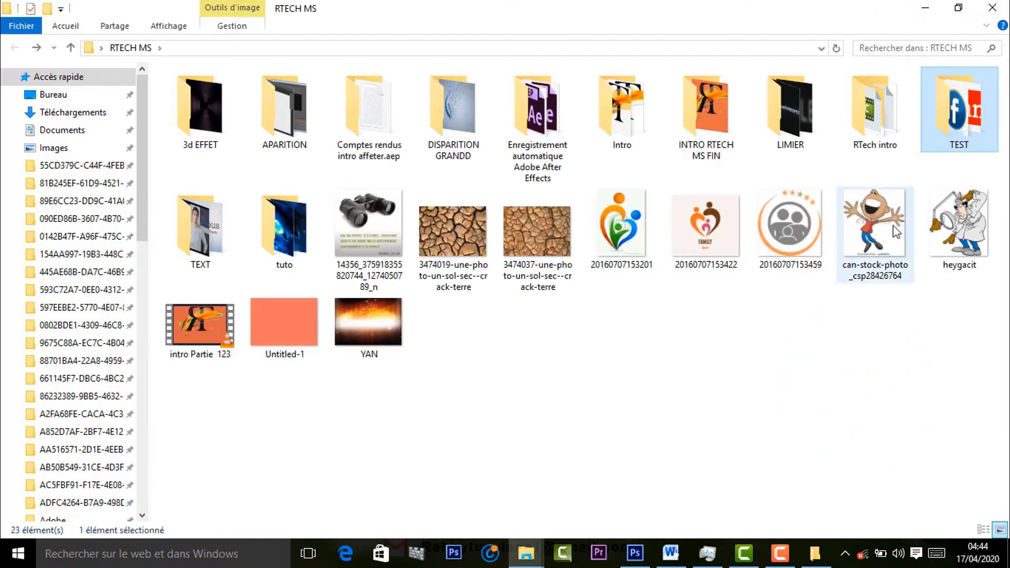
double_click(944, 120)
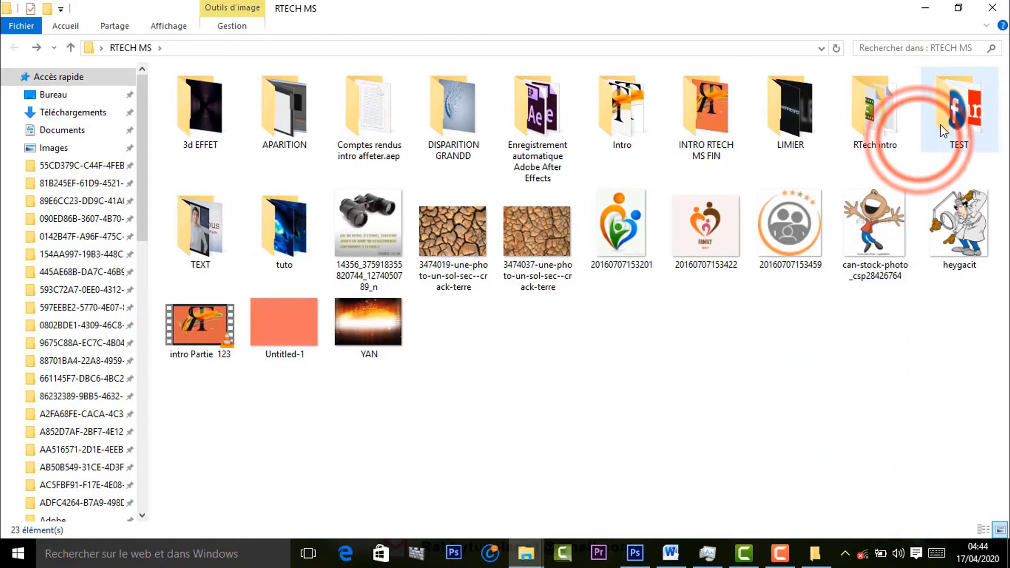
key("alt+Left")
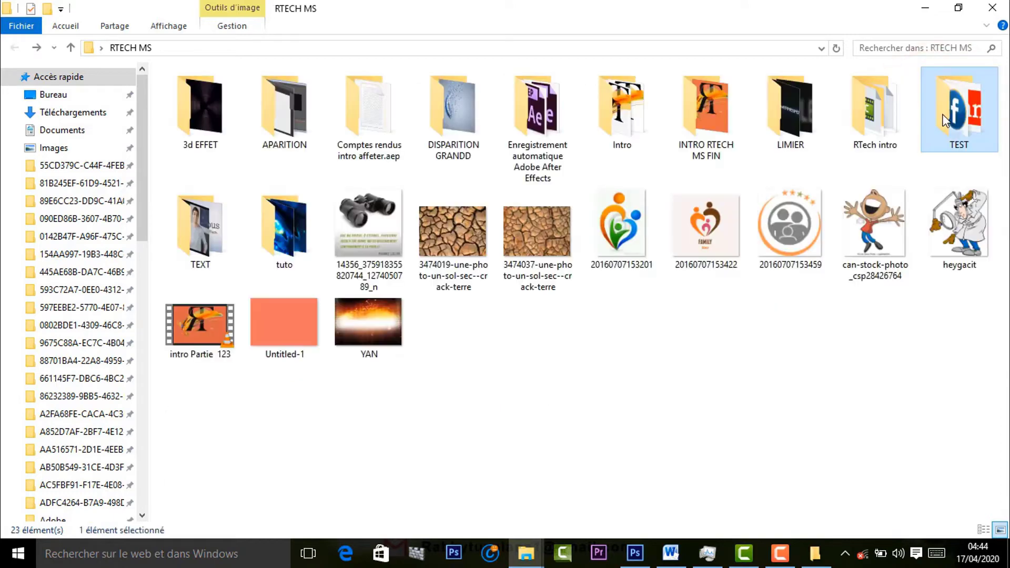
Check the Renommer and Supprimer commands on the TEST folder without renaming or deleting it.
right_click(945, 122)
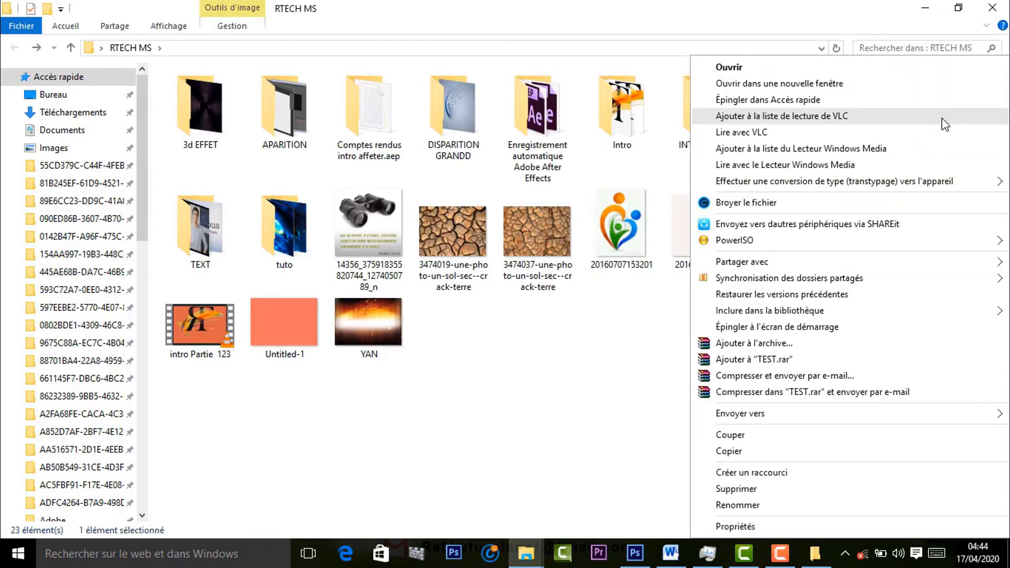
left_click(774, 505)
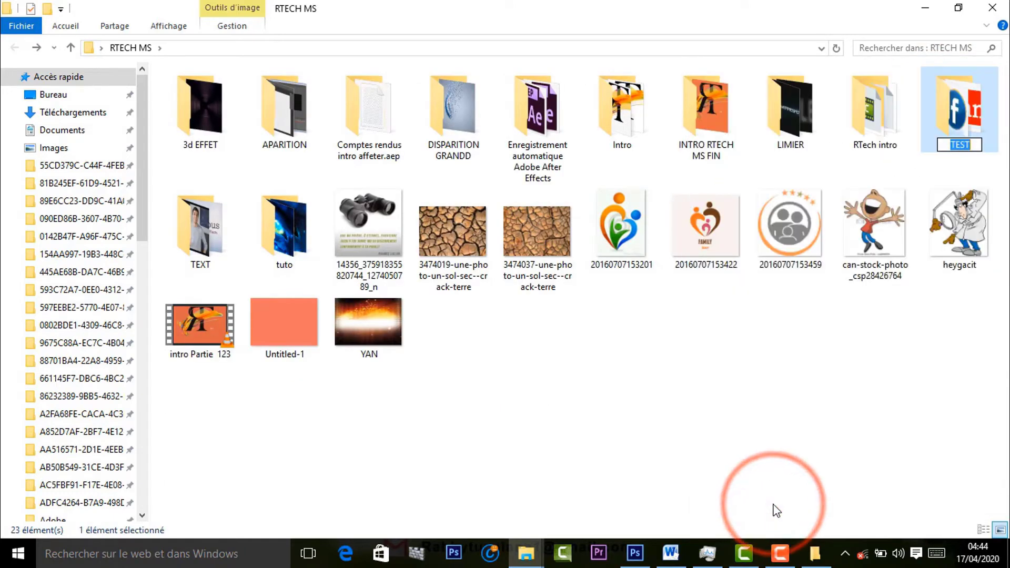
left_click(893, 385)
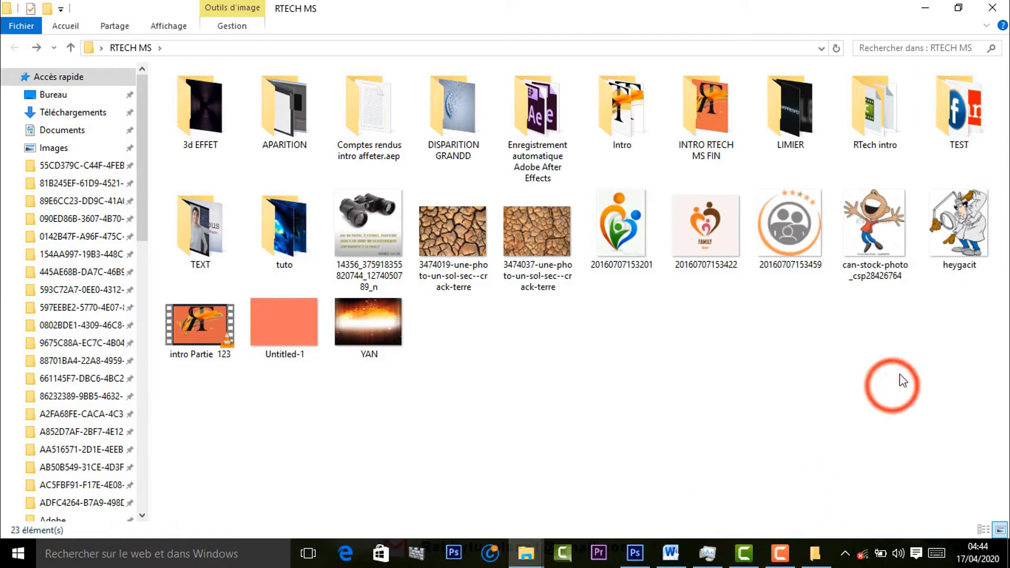
right_click(959, 144)
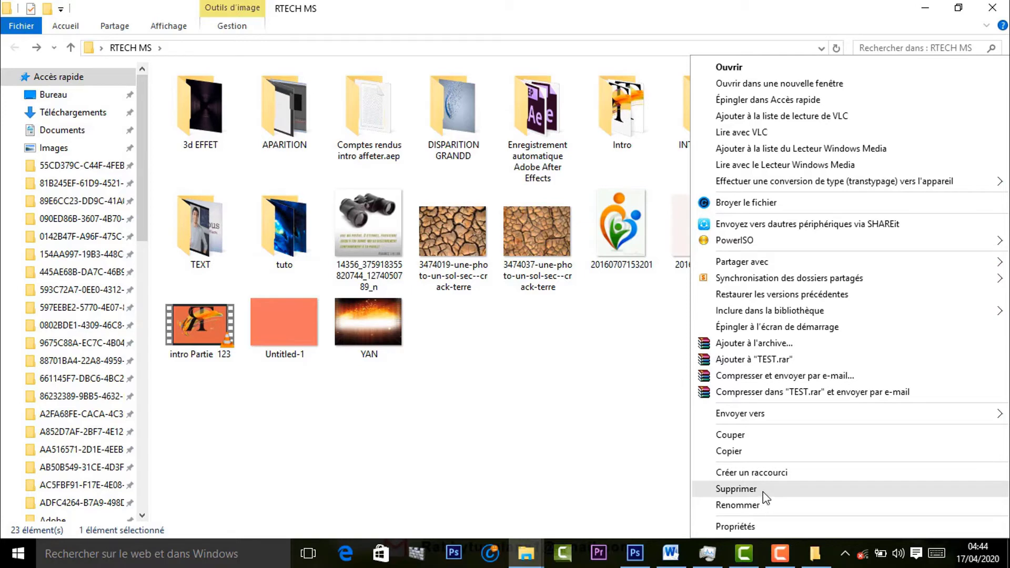
left_click(634, 413)
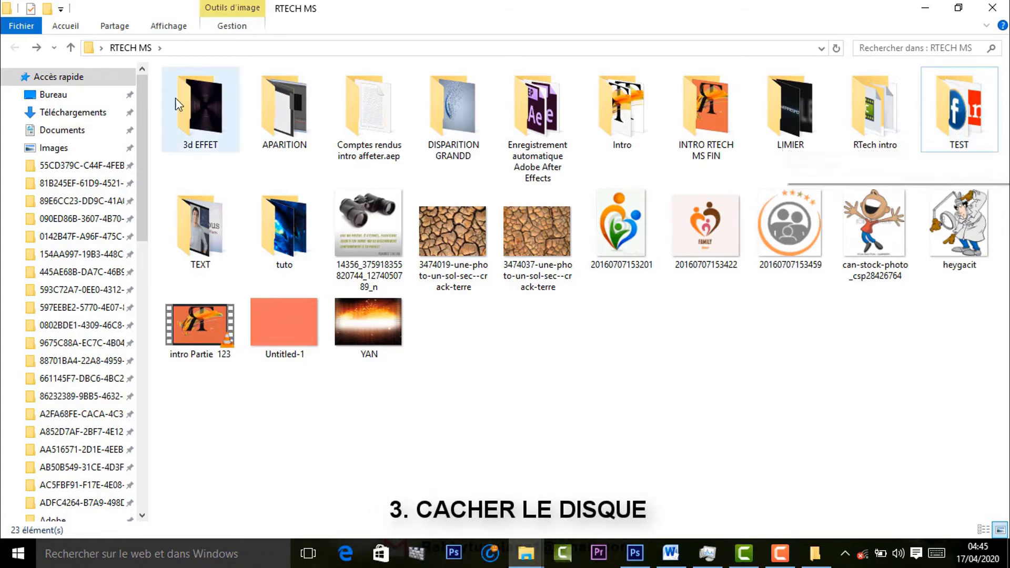
Go to Ce PC to view the drives and open its management console through Gérer.
left_click(139, 277)
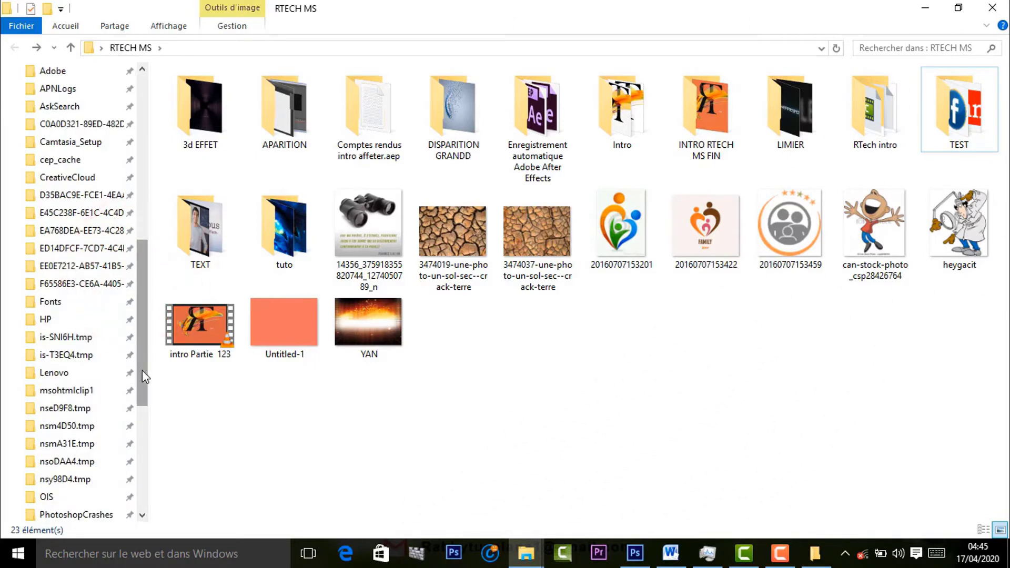
left_click_drag(142, 370, 142, 427)
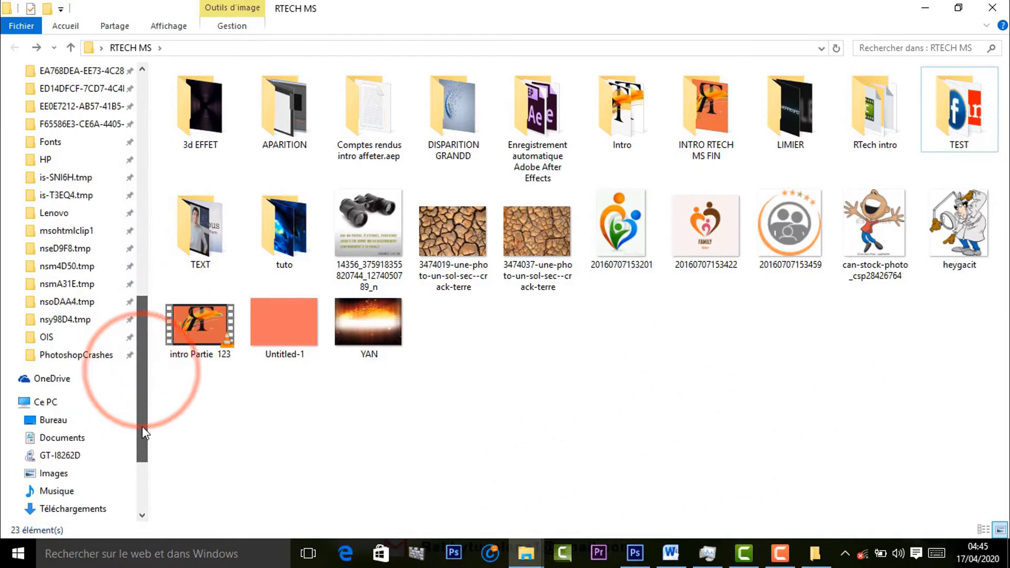
left_click(77, 405)
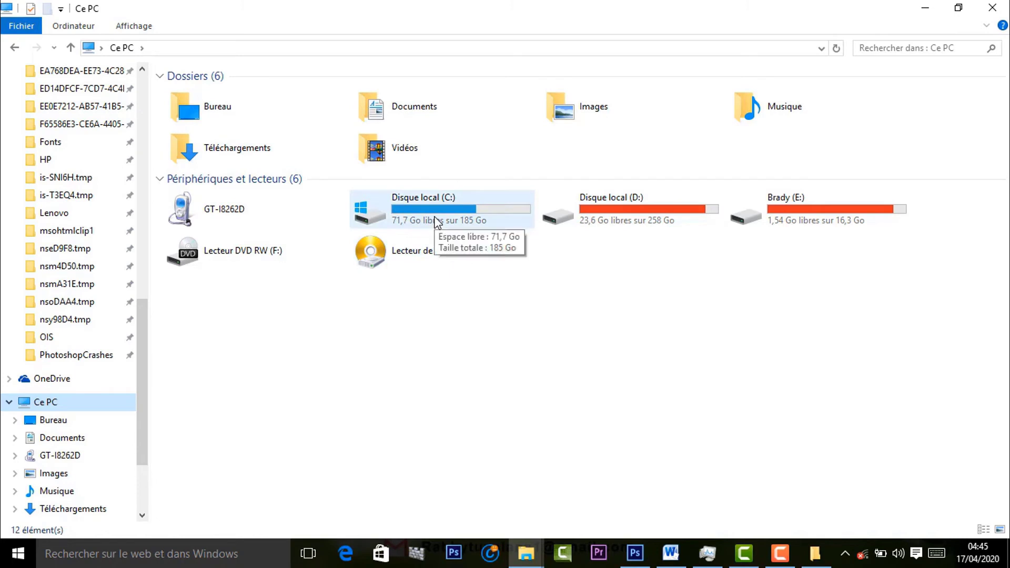
right_click(68, 404)
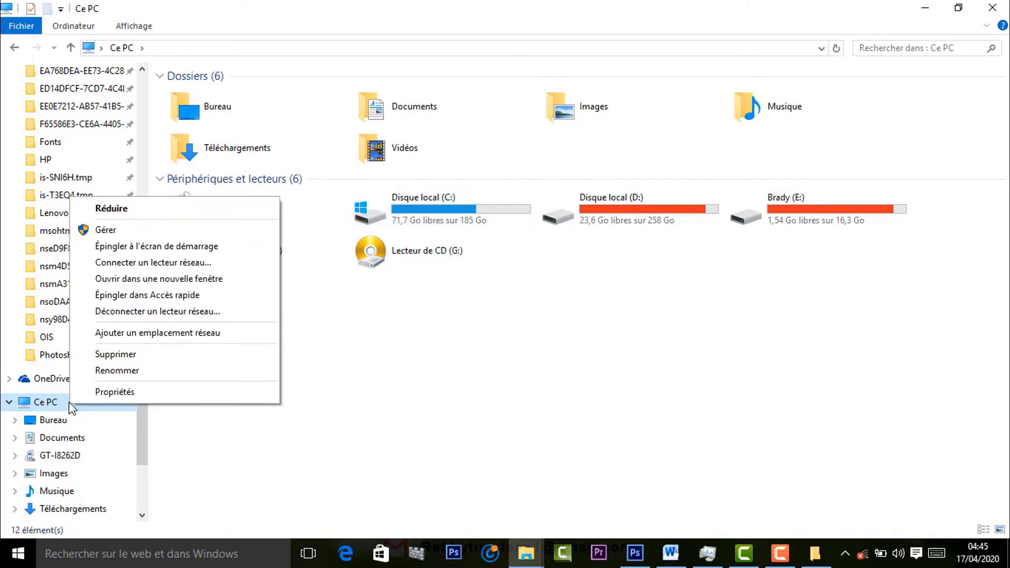
left_click(100, 235)
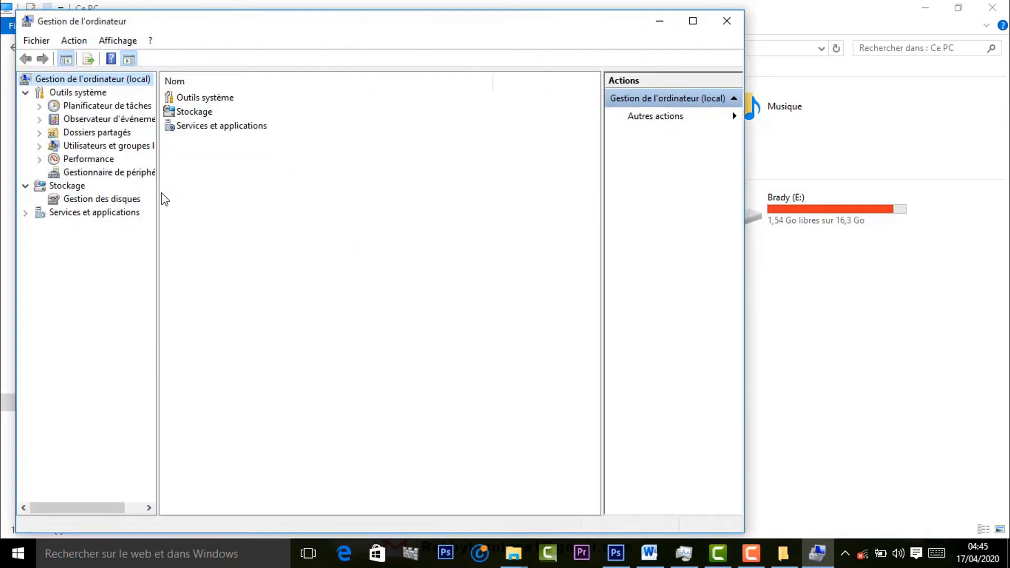
In Gestion des disques, remove drive letter D: from the BRADY volume and accept both warnings.
left_click(102, 199)
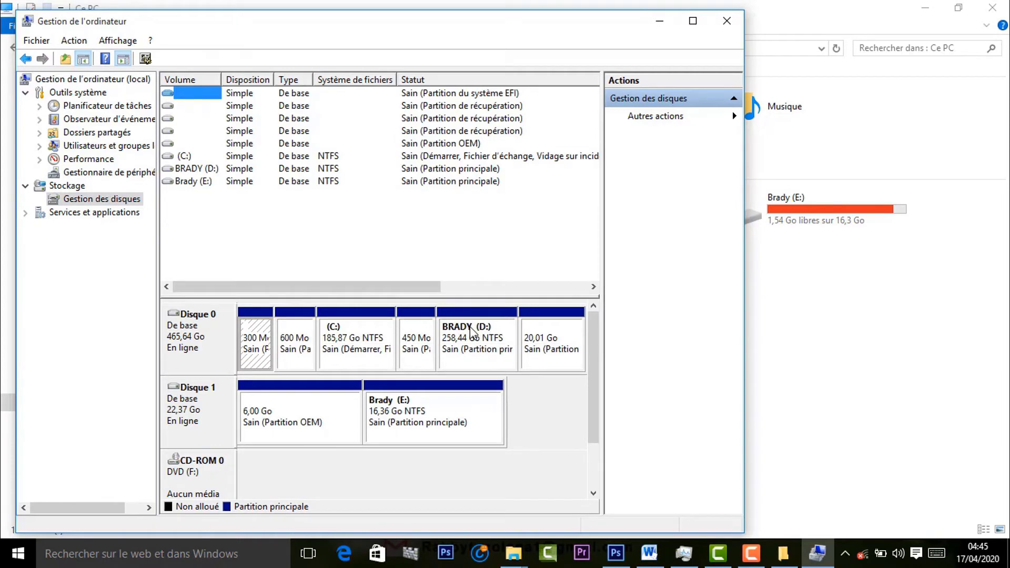
right_click(472, 331)
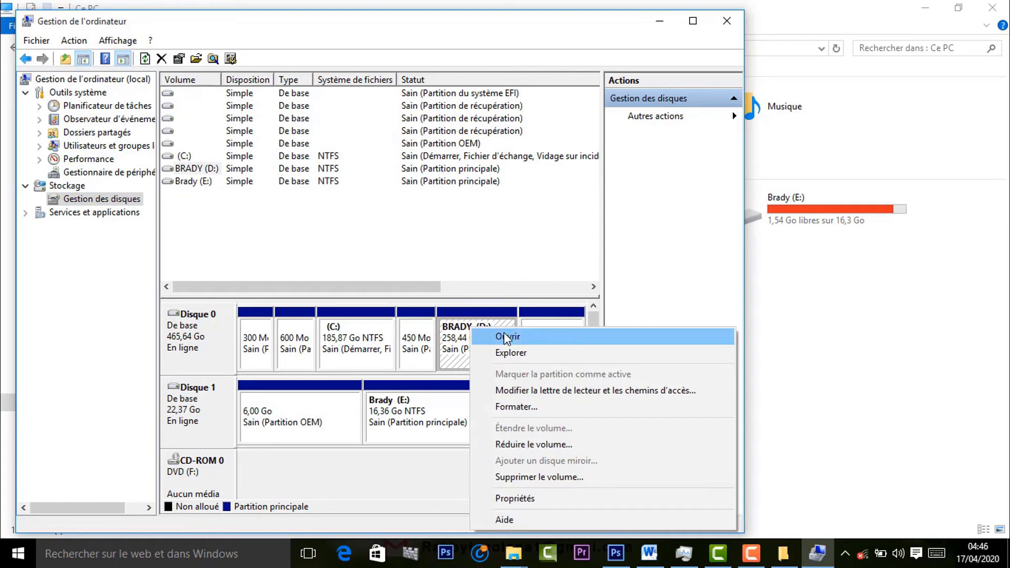
left_click(558, 395)
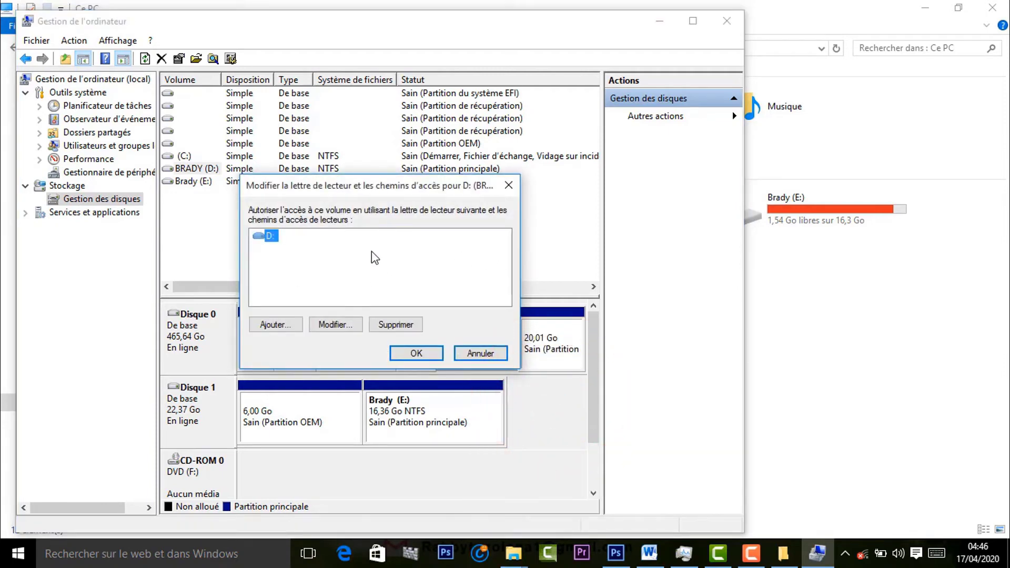
left_click(396, 327)
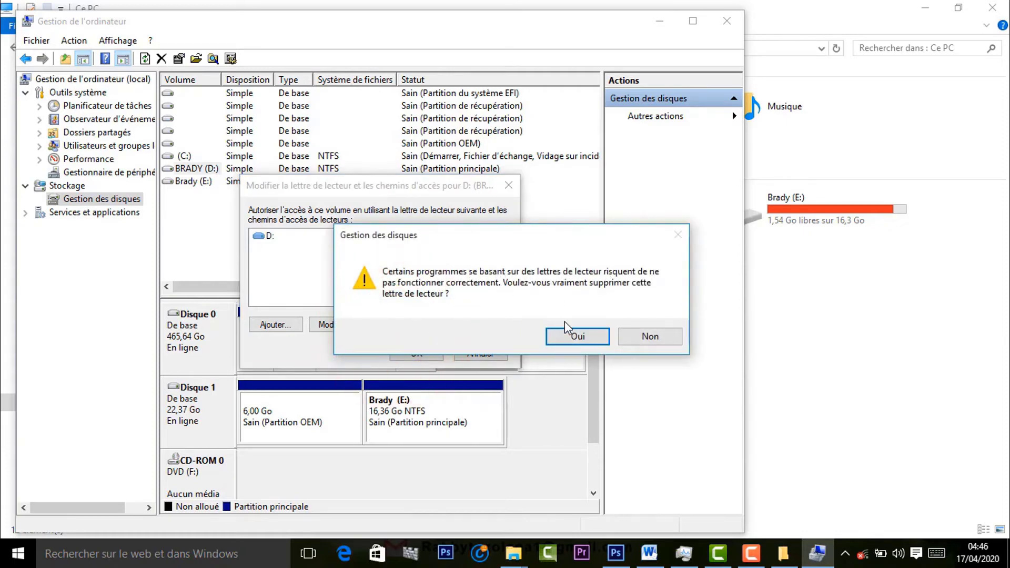
left_click(574, 339)
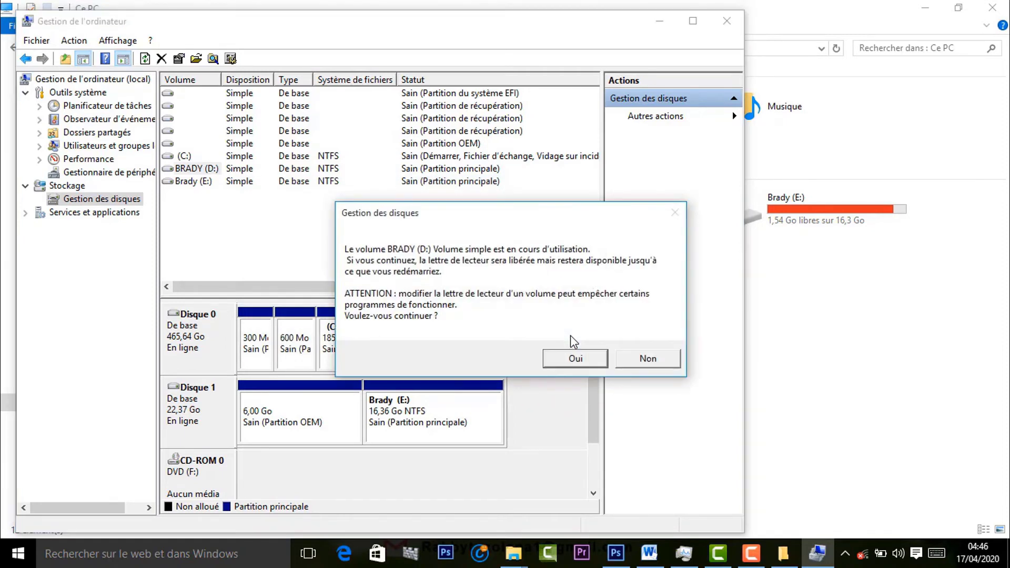
left_click(576, 361)
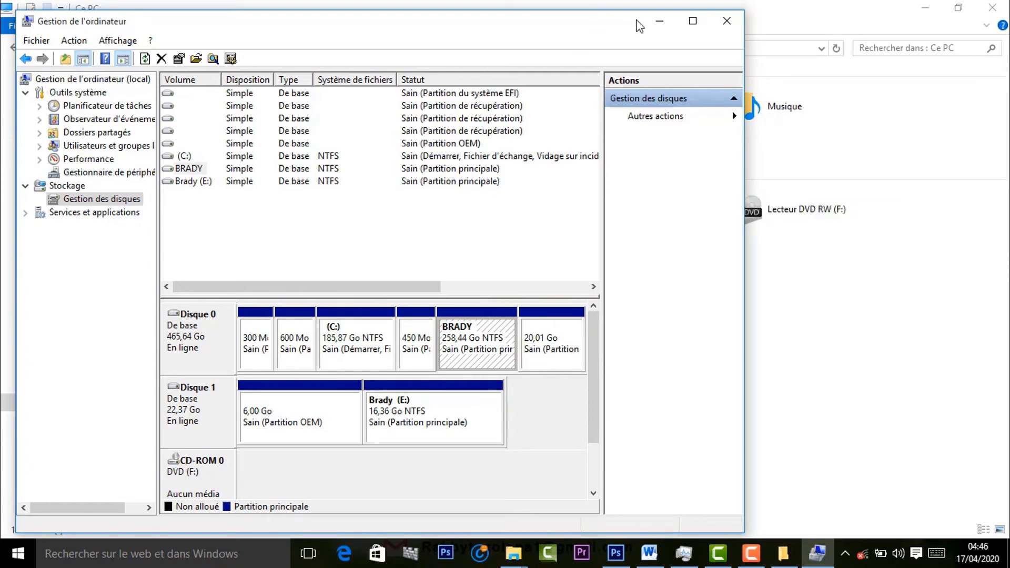
Return to Ce PC, refresh the drive list twice and check whether the D: drive is hidden.
left_click(657, 24)
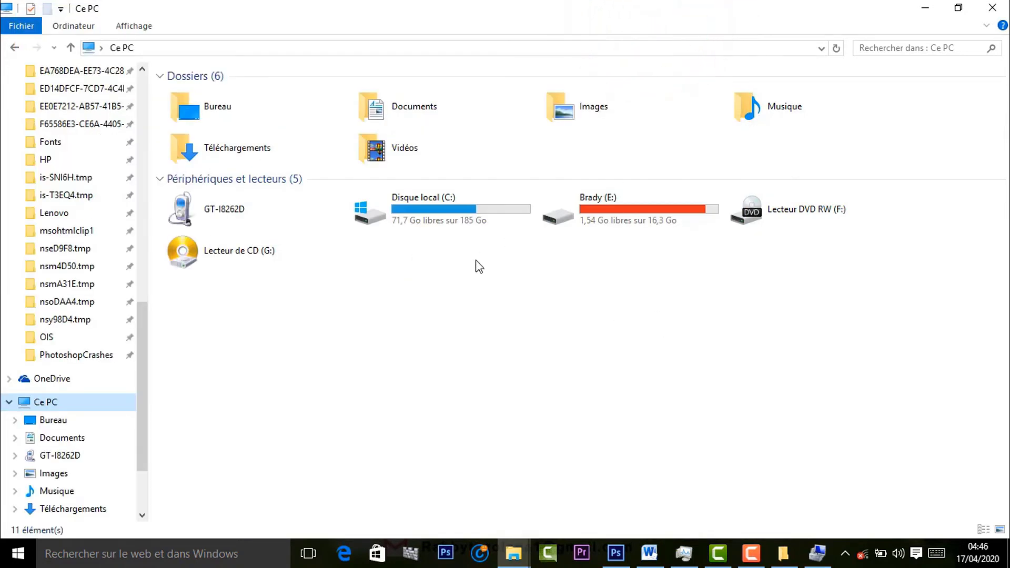
right_click(574, 273)
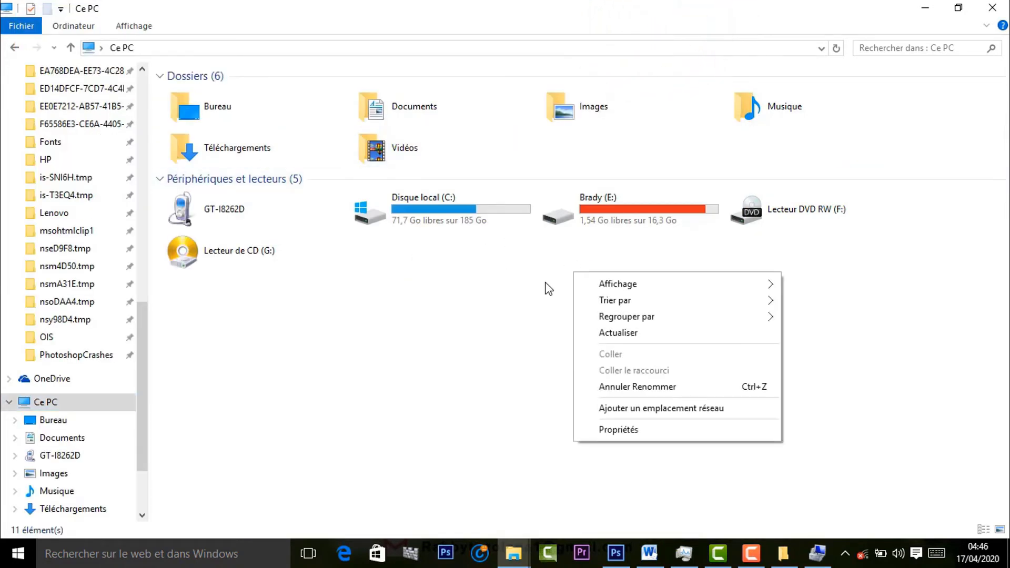
left_click(595, 333)
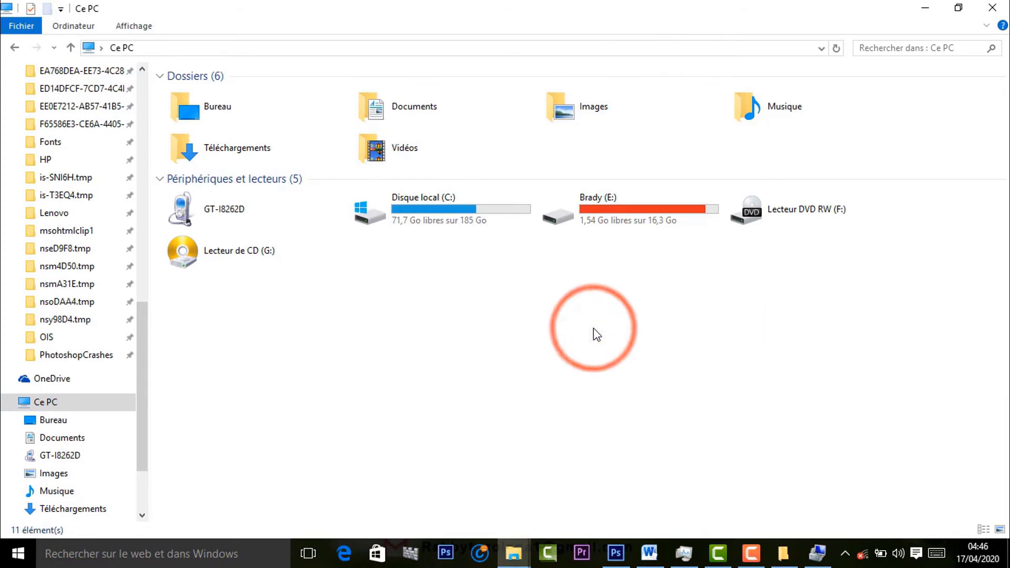
right_click(577, 309)
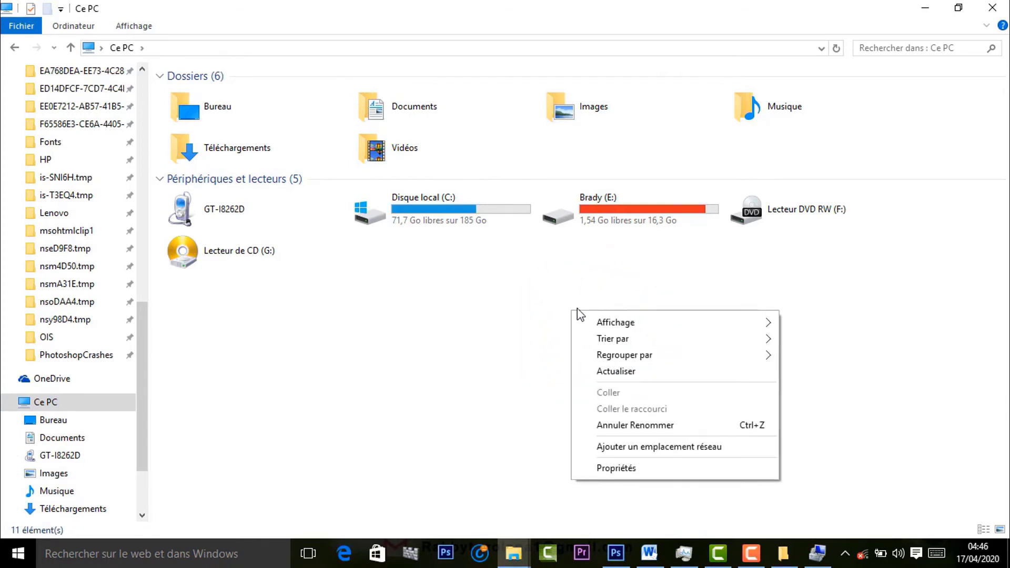
left_click(621, 371)
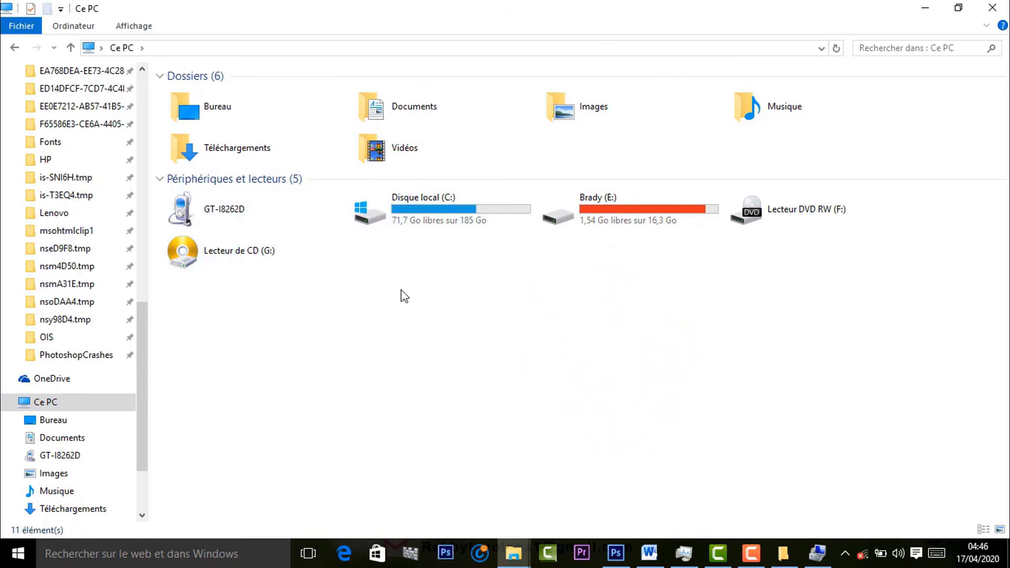
left_click_drag(140, 416, 141, 453)
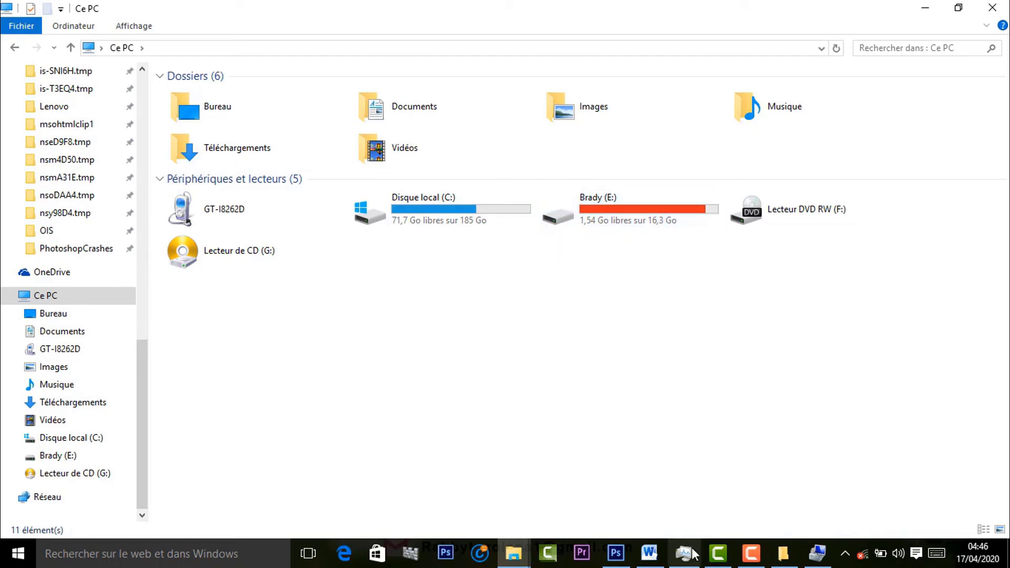
Return to Gestion de l'ordinateur and assign drive letter D back to the BRADY volume.
mouse_move(818, 554)
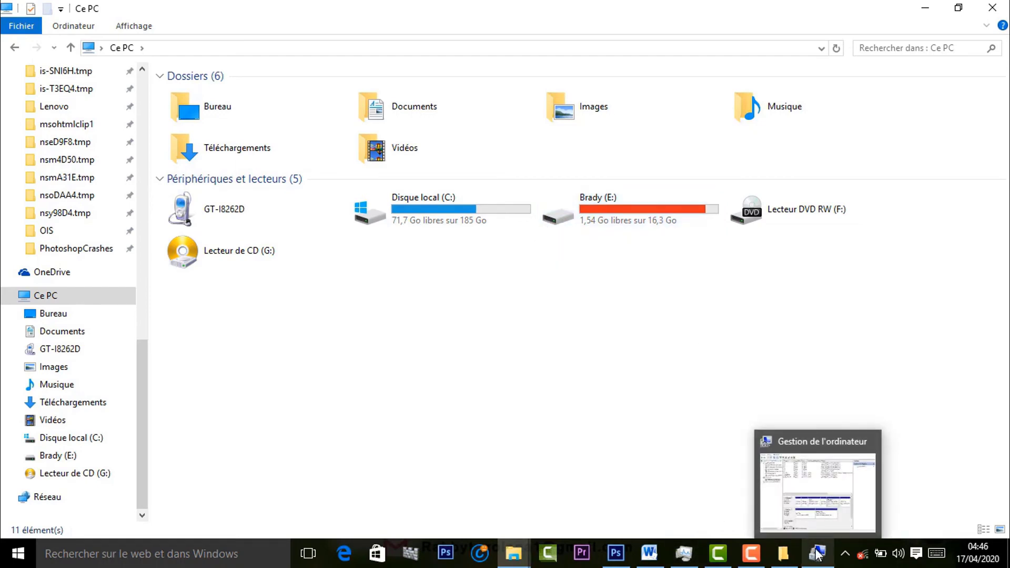
left_click(818, 484)
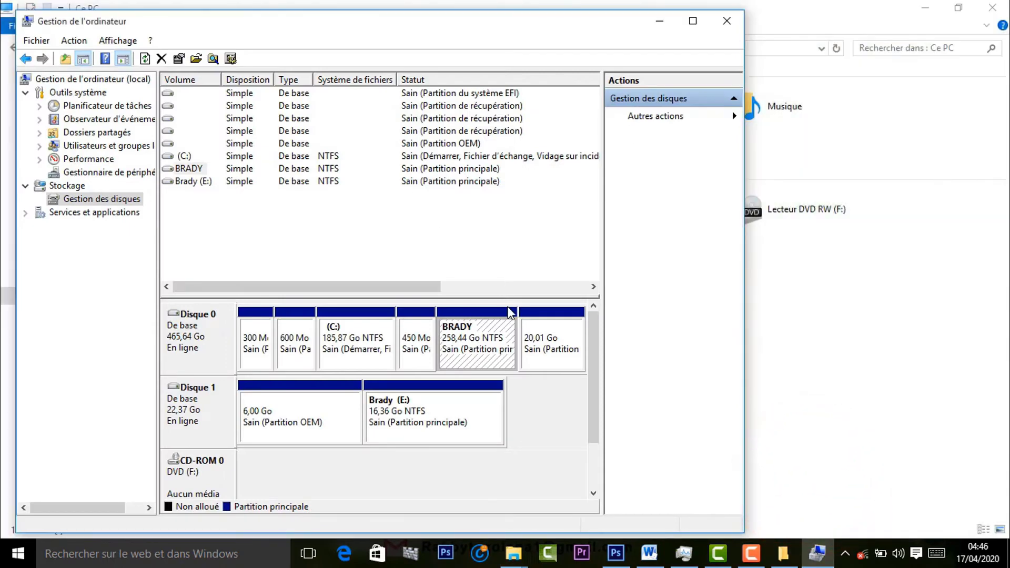
right_click(487, 322)
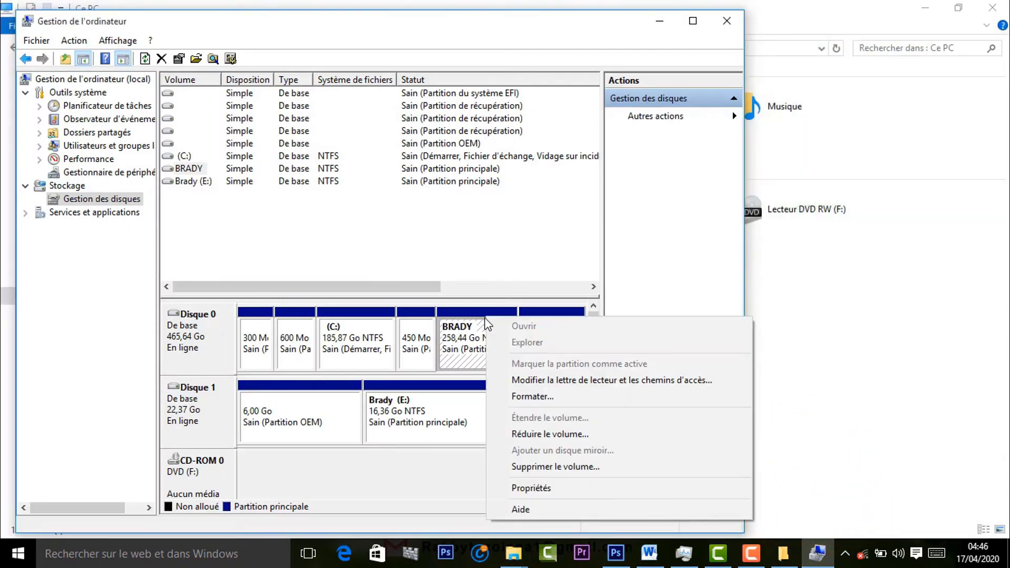
left_click(520, 380)
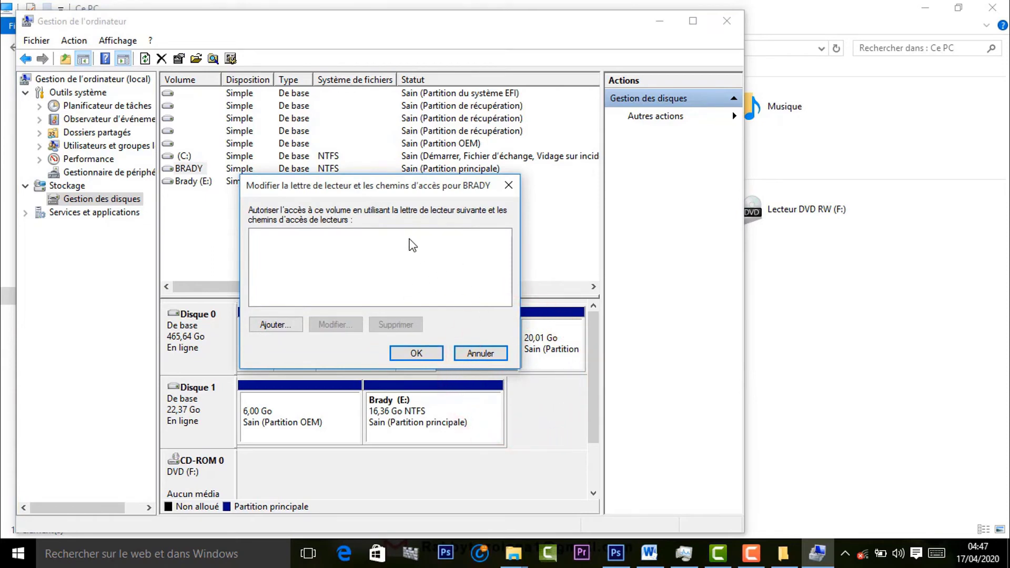
left_click(275, 325)
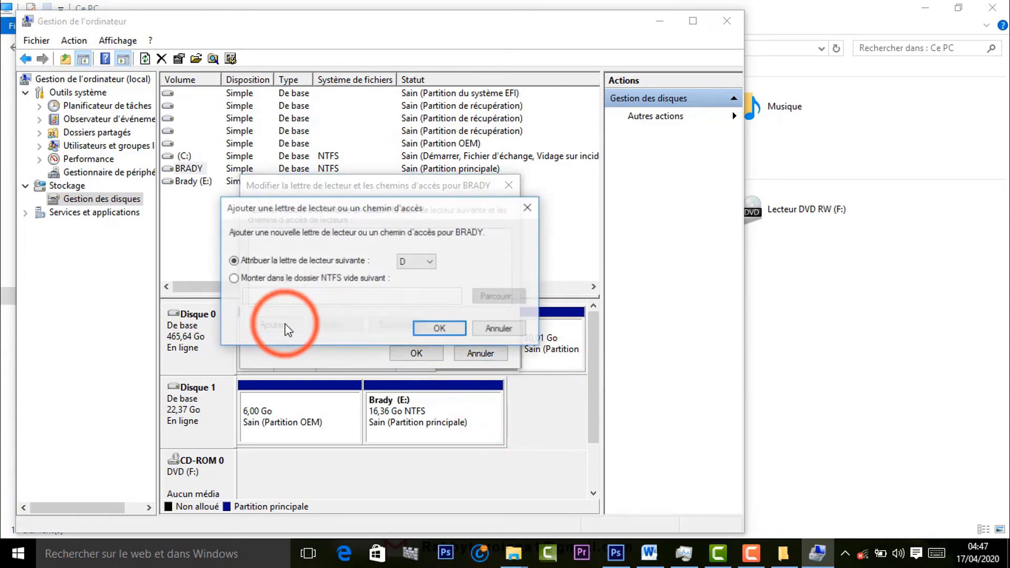
left_click(425, 262)
left_click(425, 262)
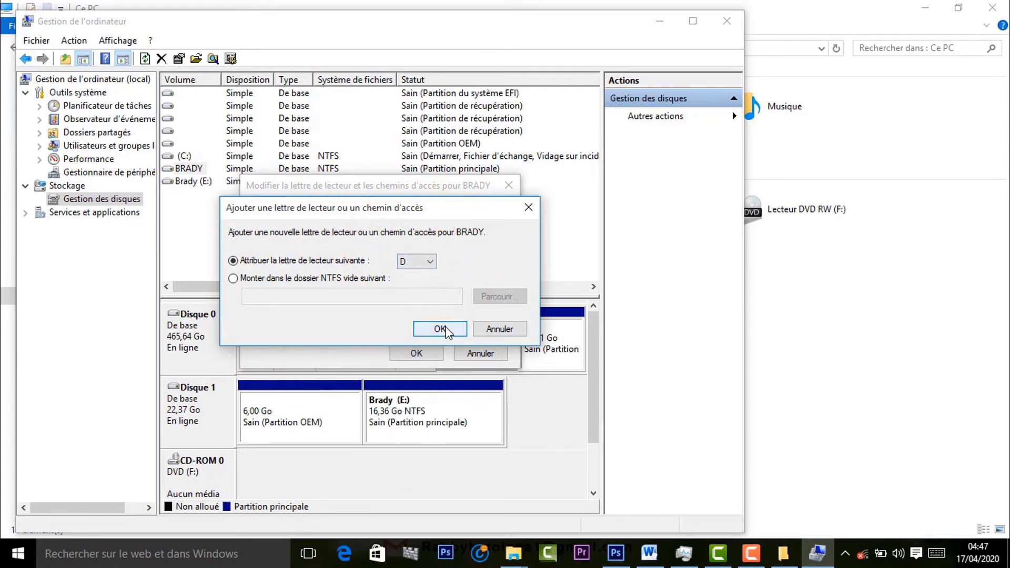
left_click(447, 325)
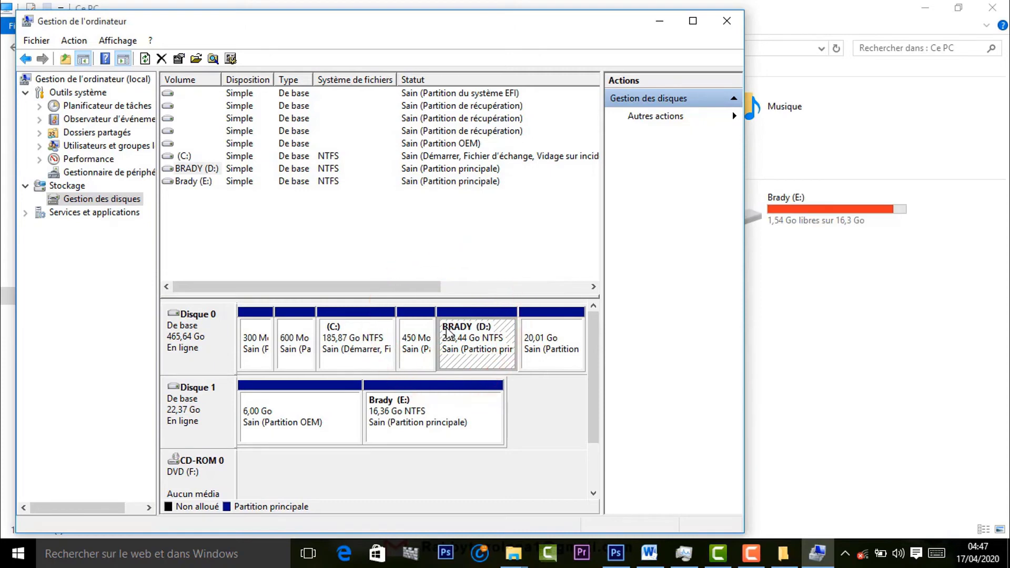
Close the computer management console, the Ce PC window, and the TEST permissions and properties windows.
left_click(725, 21)
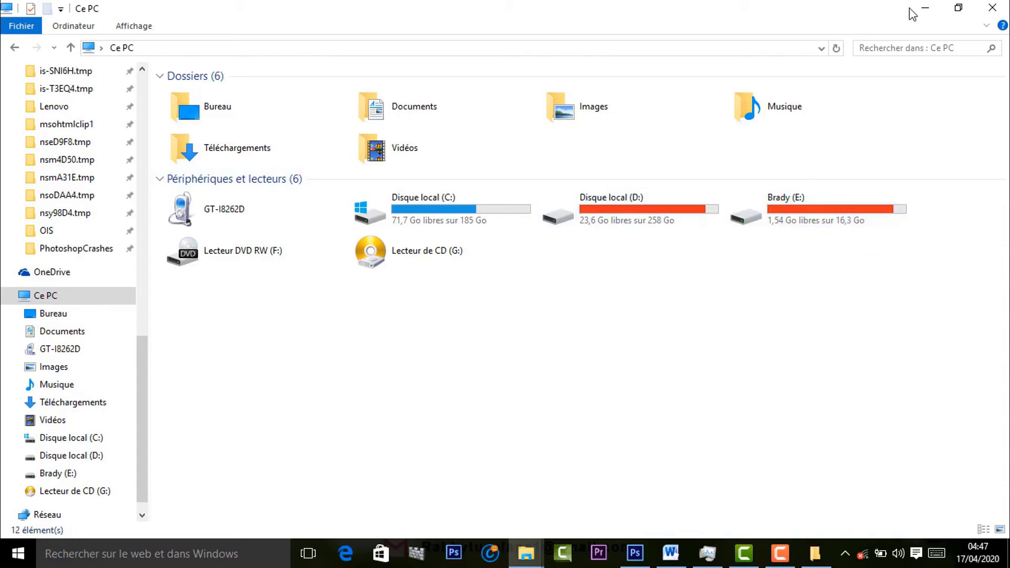
left_click(985, 7)
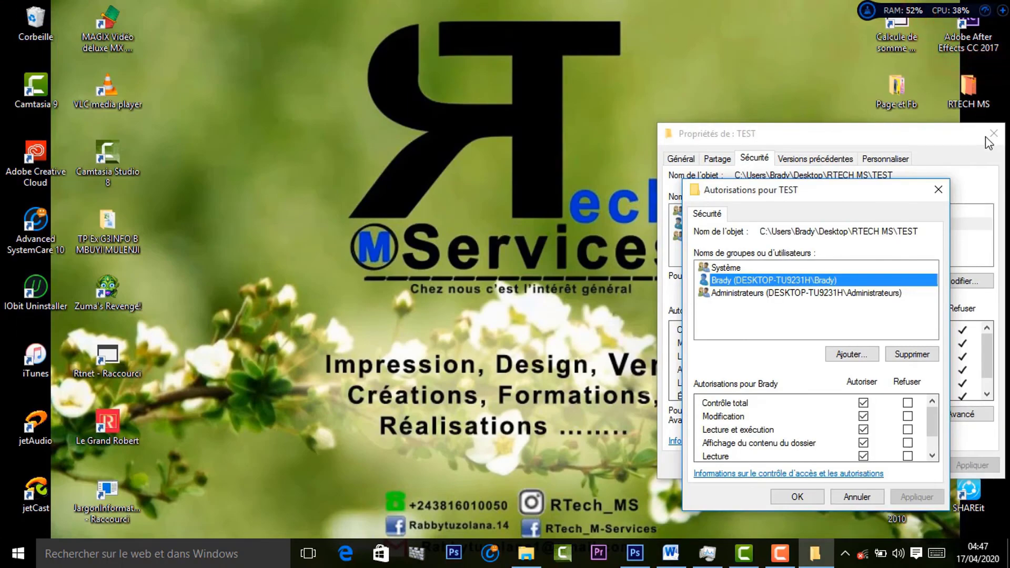
left_click(938, 189)
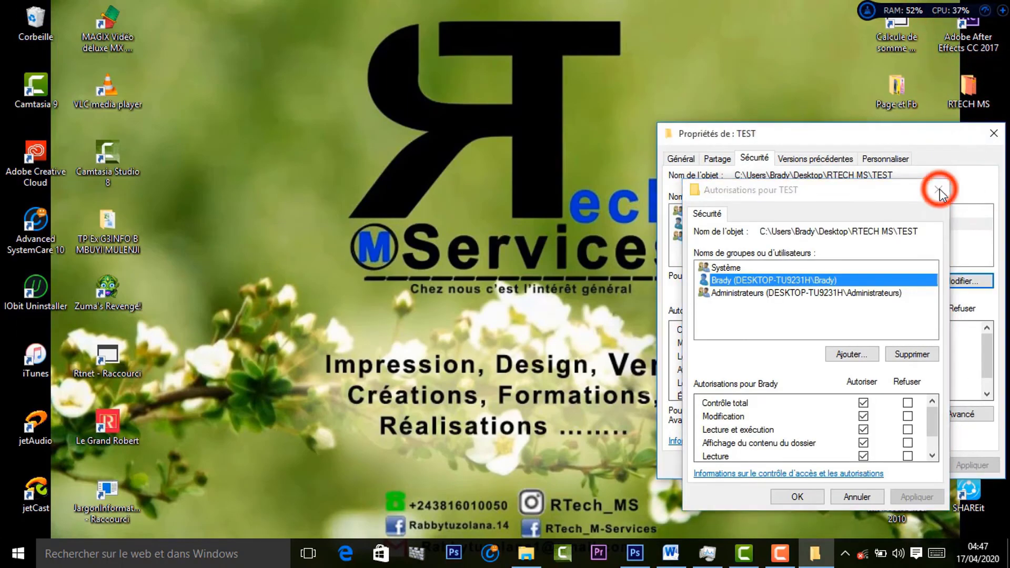
left_click(994, 133)
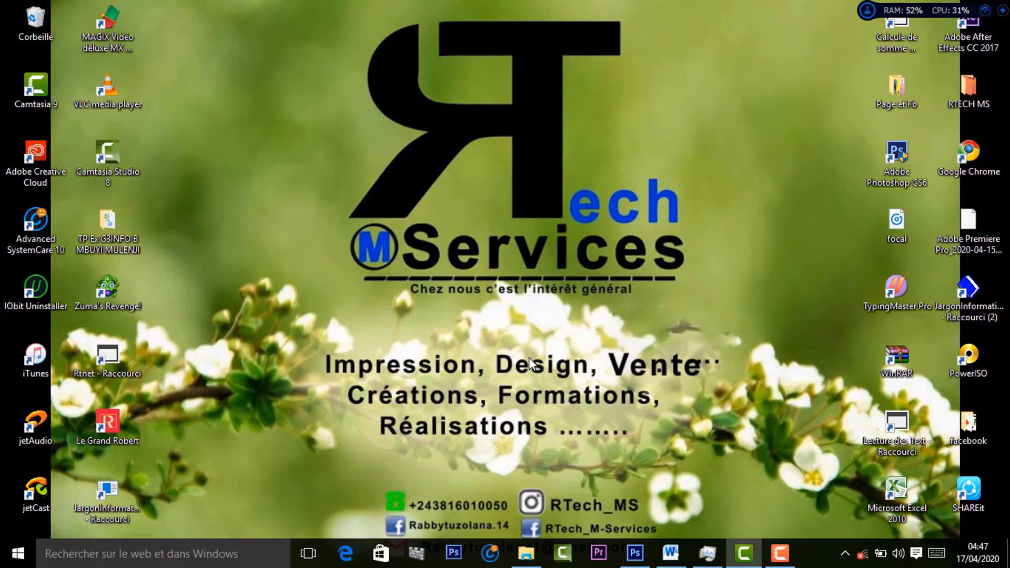
Open a file explorer window, go to Ce PC to view the connected drives, and dismiss the removable disk (H:) popup.
left_click(520, 553)
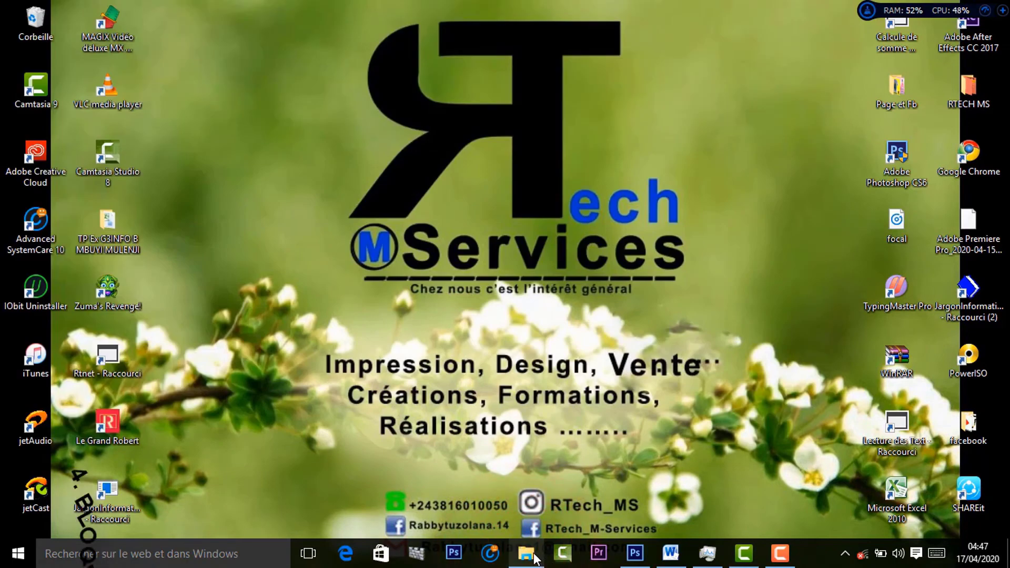
left_click(526, 554)
right_click(526, 554)
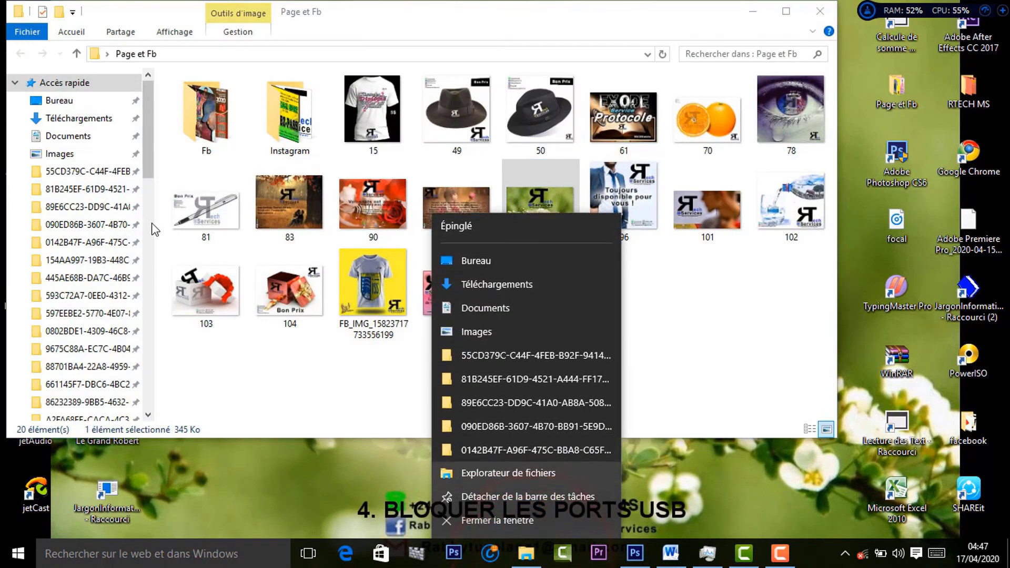
left_click(151, 224)
left_click(152, 298)
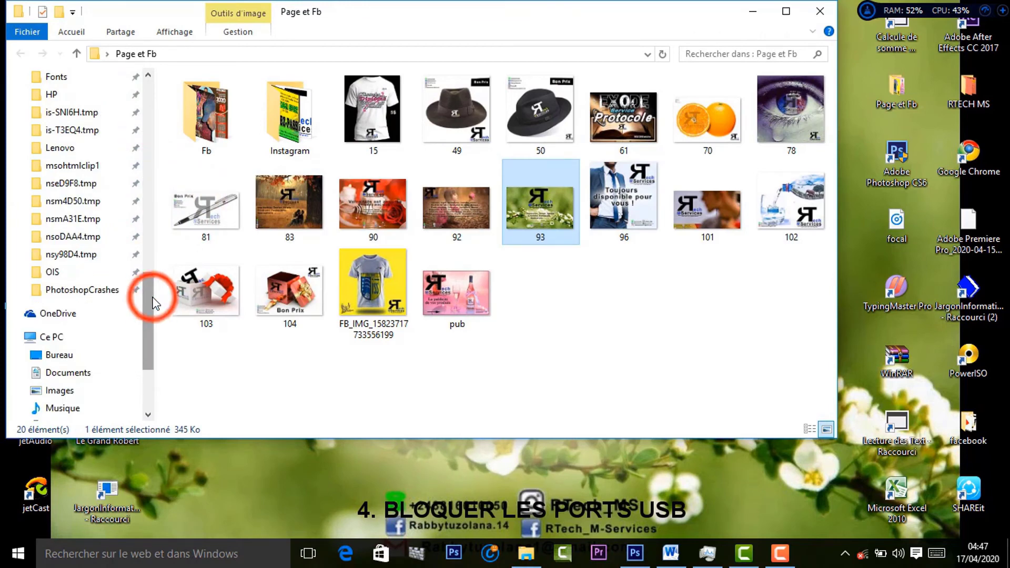
left_click(89, 337)
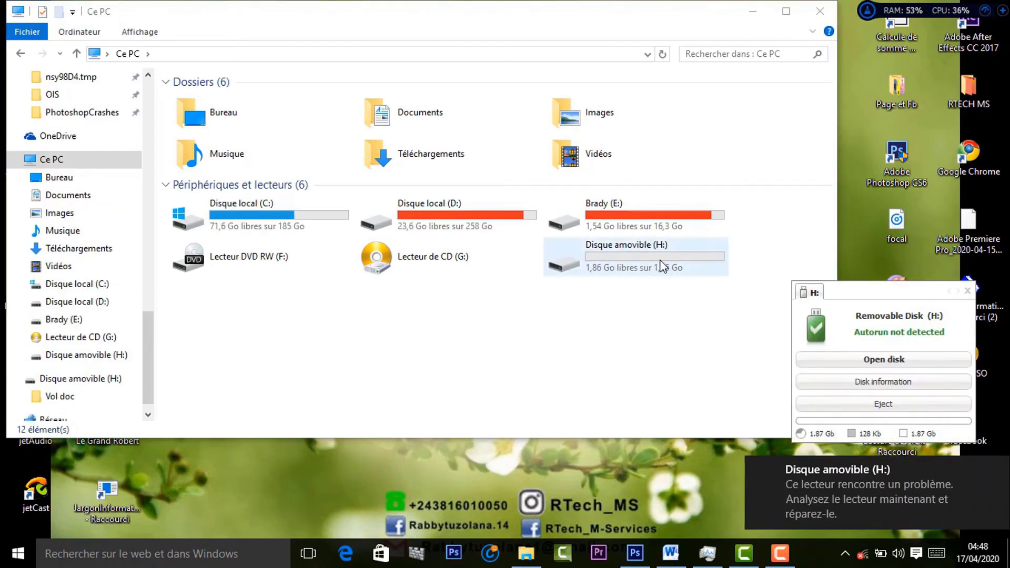
left_click(967, 292)
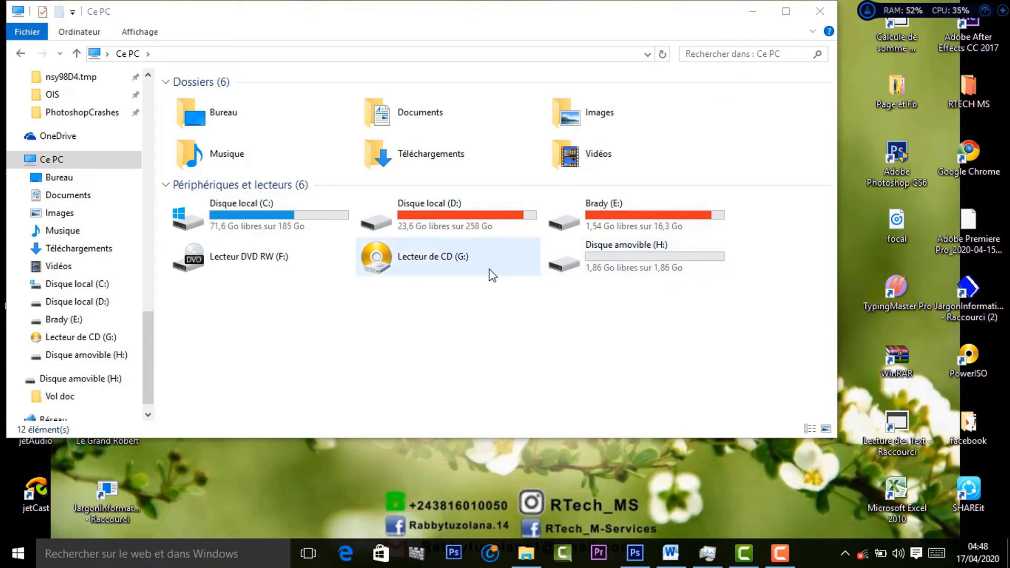
left_click(473, 297)
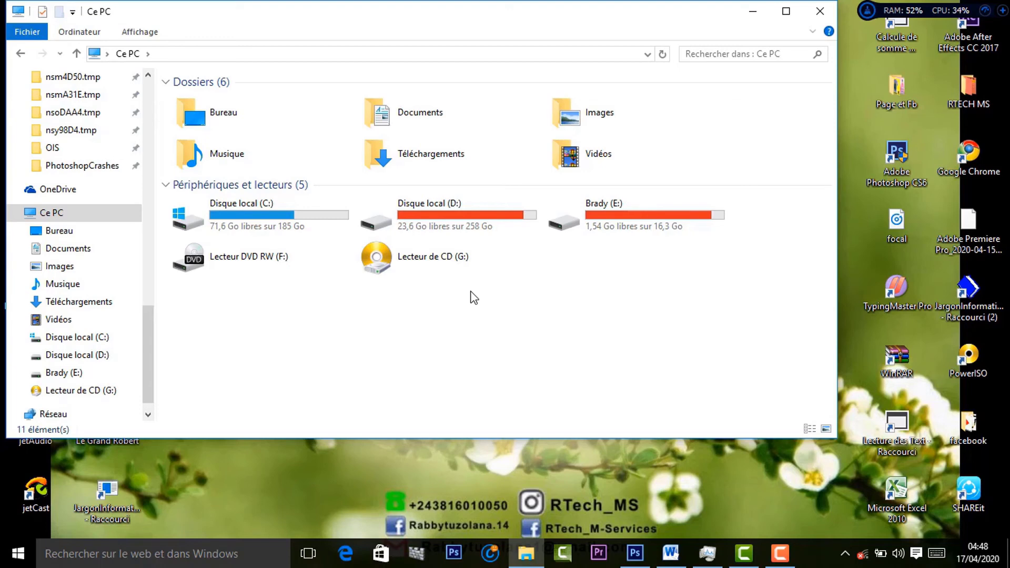
Launch the registry editor by running REGEDIT from the Exécuter dialog.
key("super+r")
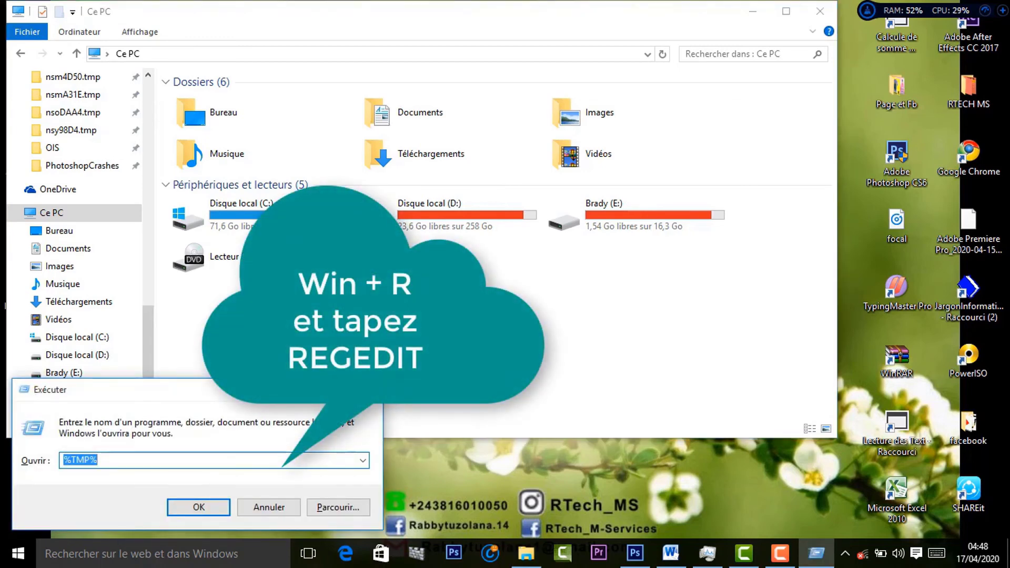
type("REGEDIT")
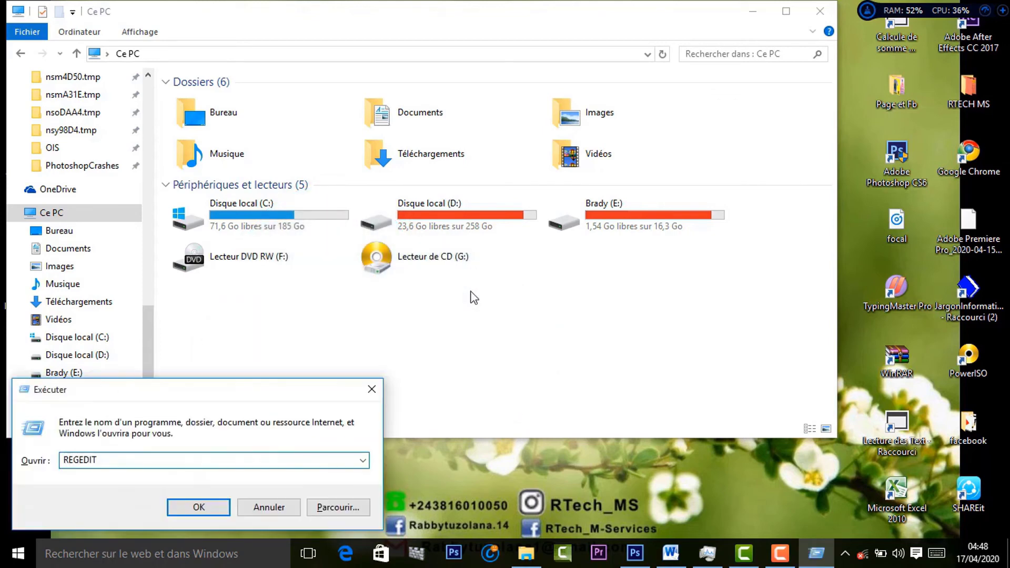
key("Return")
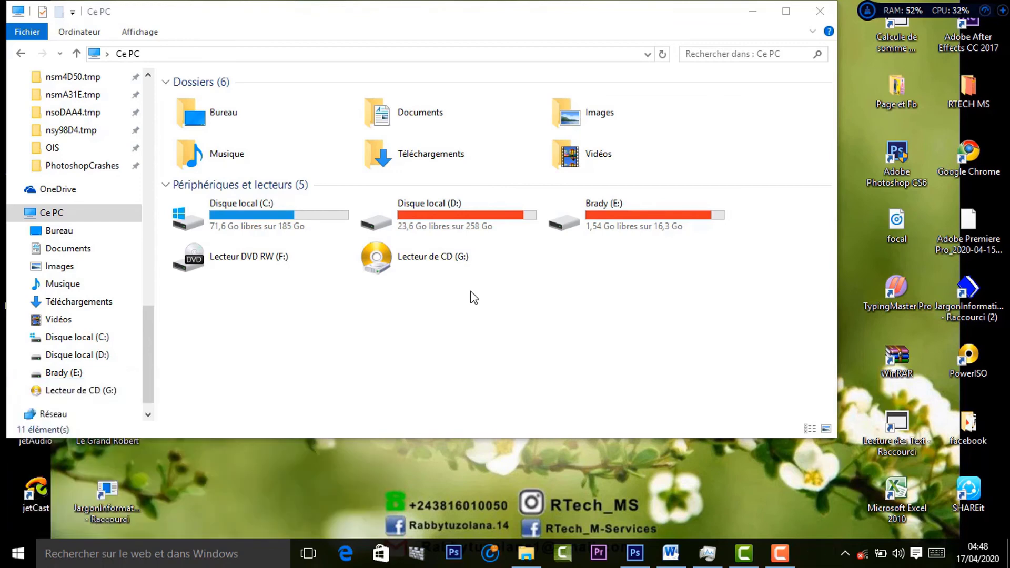
key("super+r")
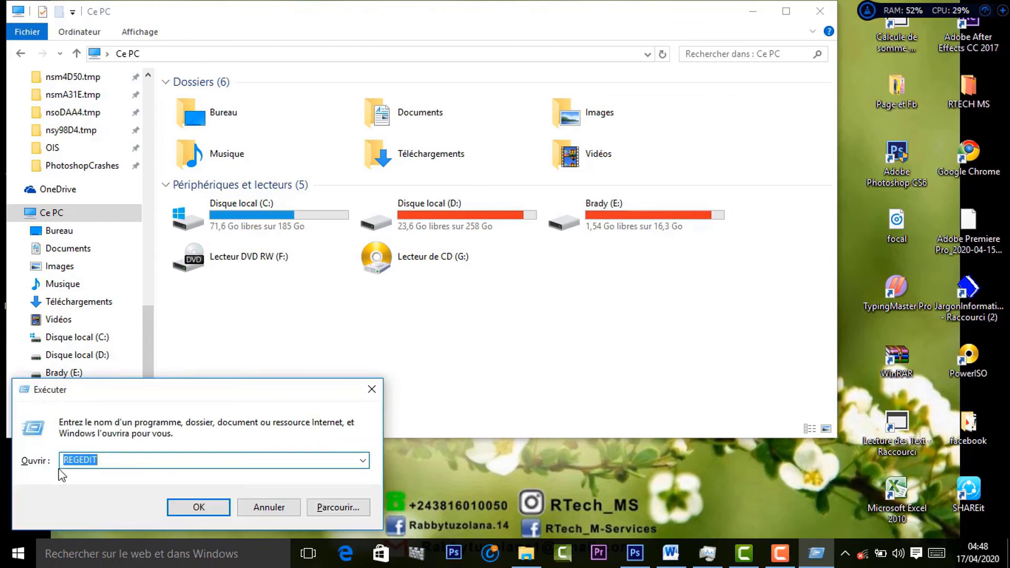
left_click(108, 461)
left_click(182, 508)
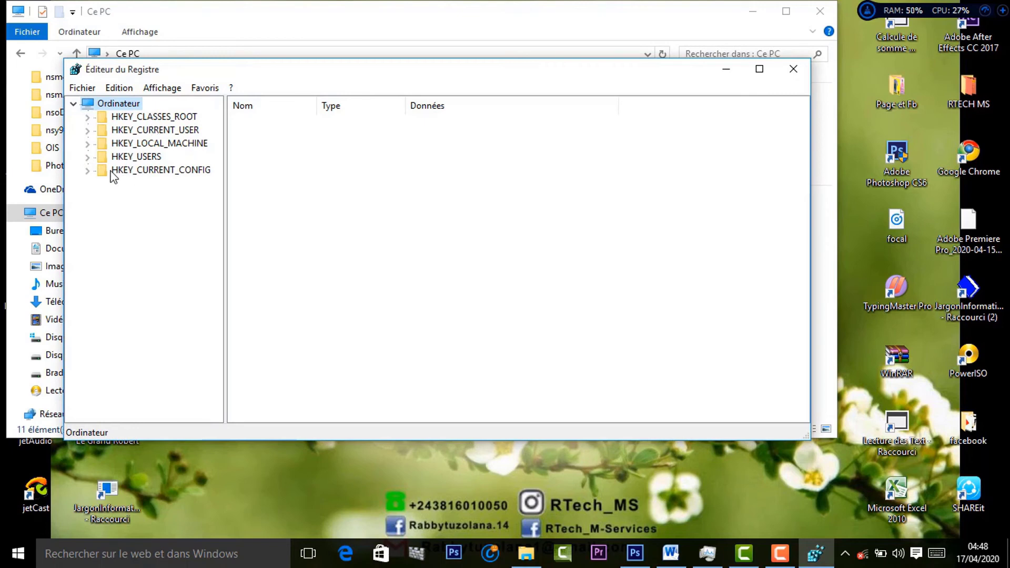
Expand the registry tree through HKEY_LOCAL_MACHINE, SYSTEM and CurrentControlSet down to the subkeys of Services.
left_click(87, 144)
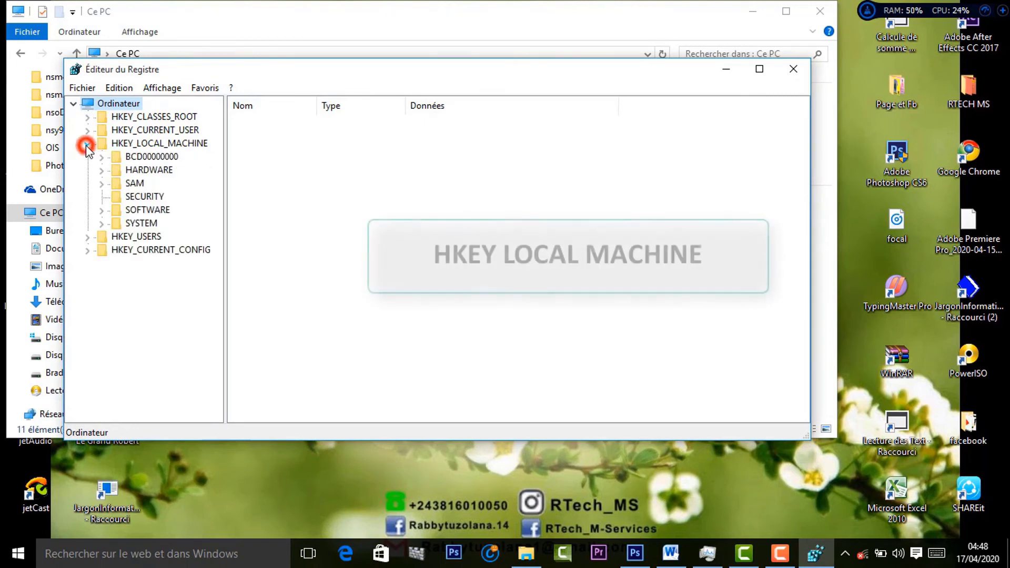
left_click(102, 224)
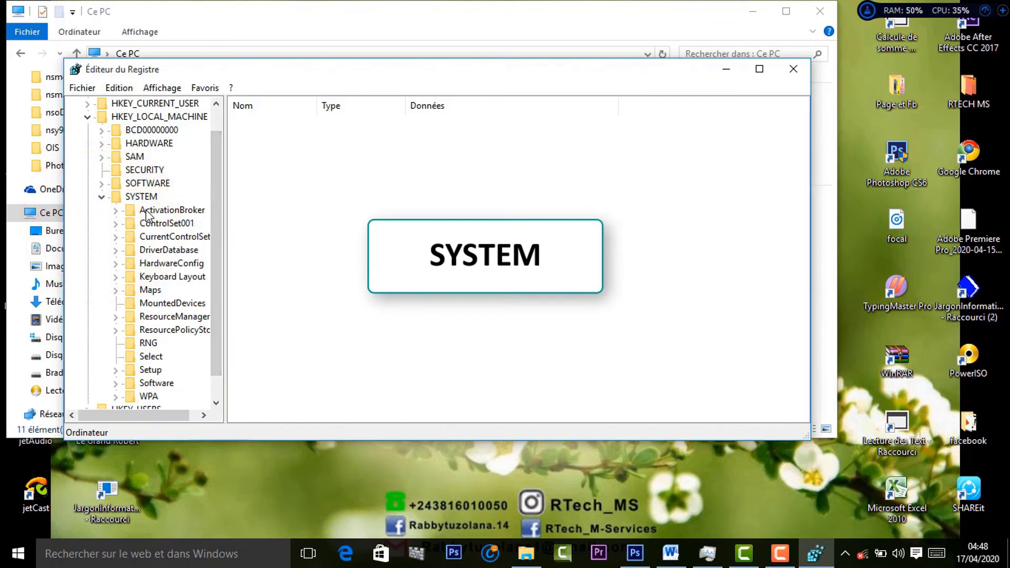
left_click(116, 238)
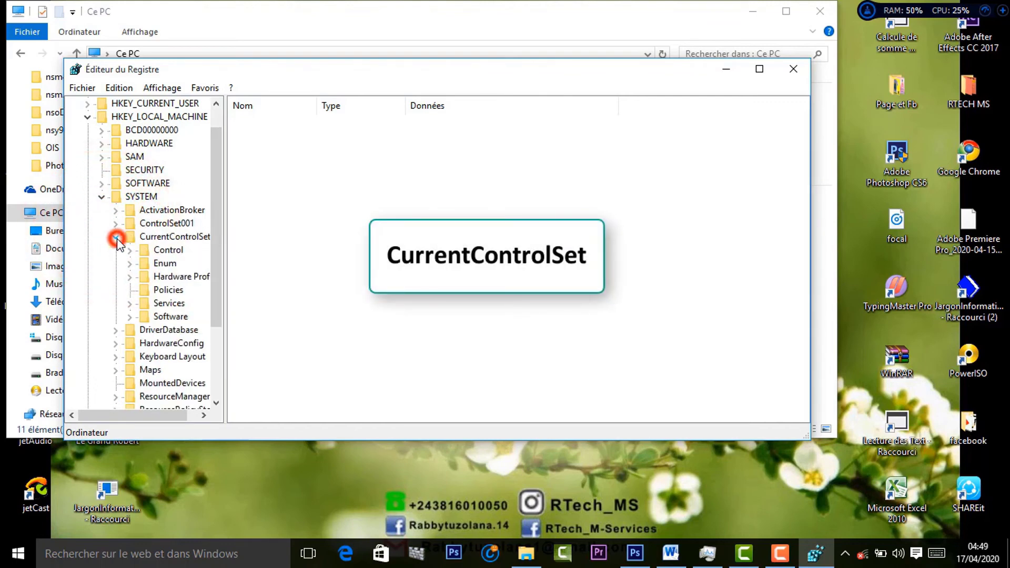
left_click(129, 304)
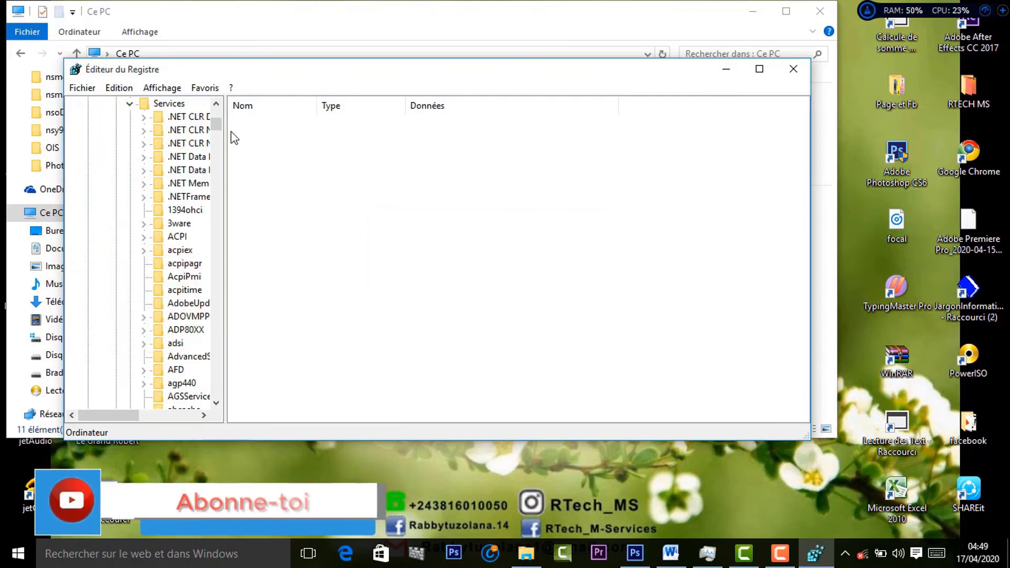
Select the USBSTOR key under Services and set its Start value to 4 in hexadecimal to block USB storage.
left_click_drag(219, 126, 226, 343)
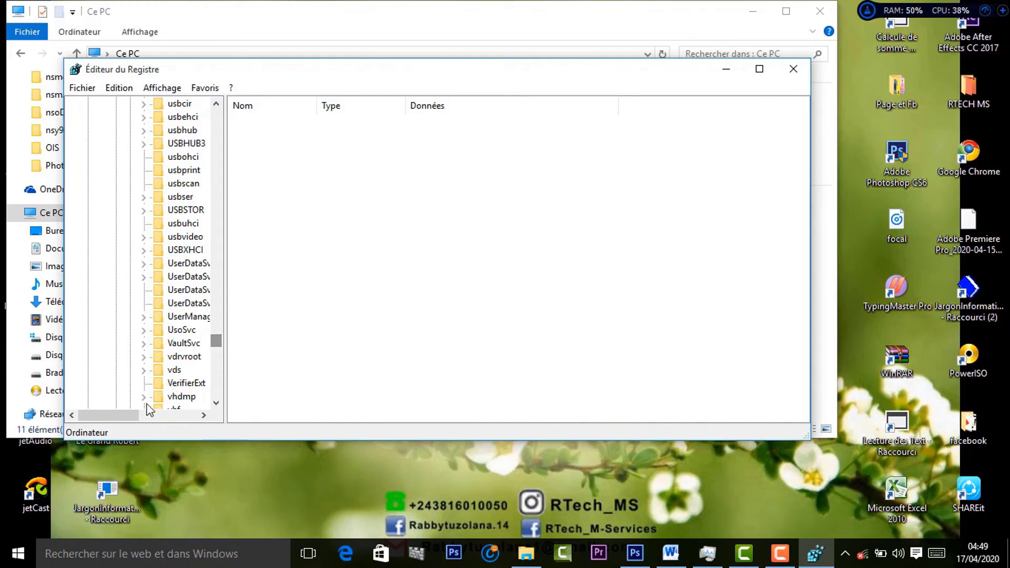
left_click(116, 415)
left_click_drag(115, 419, 152, 337)
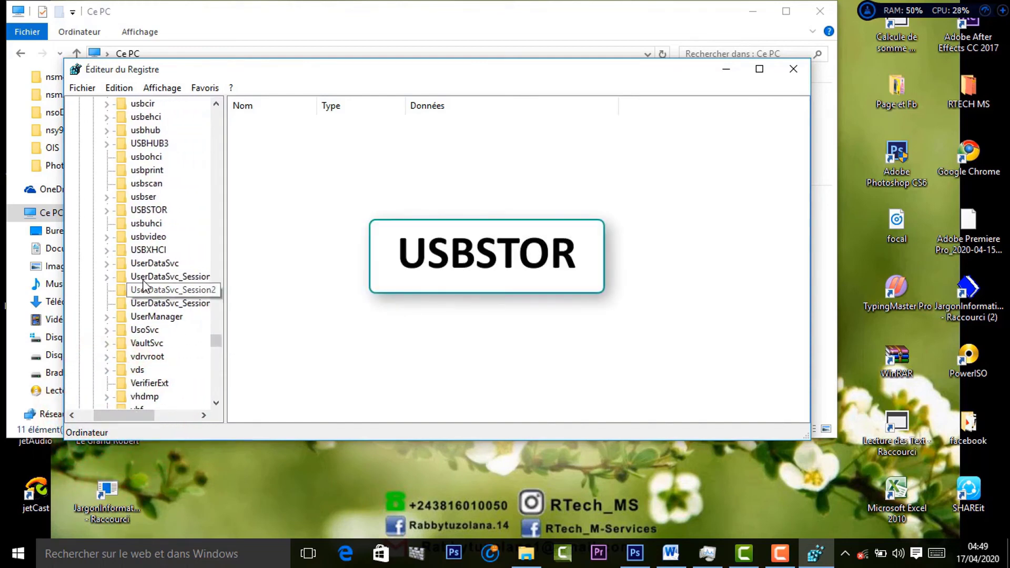
left_click(135, 210)
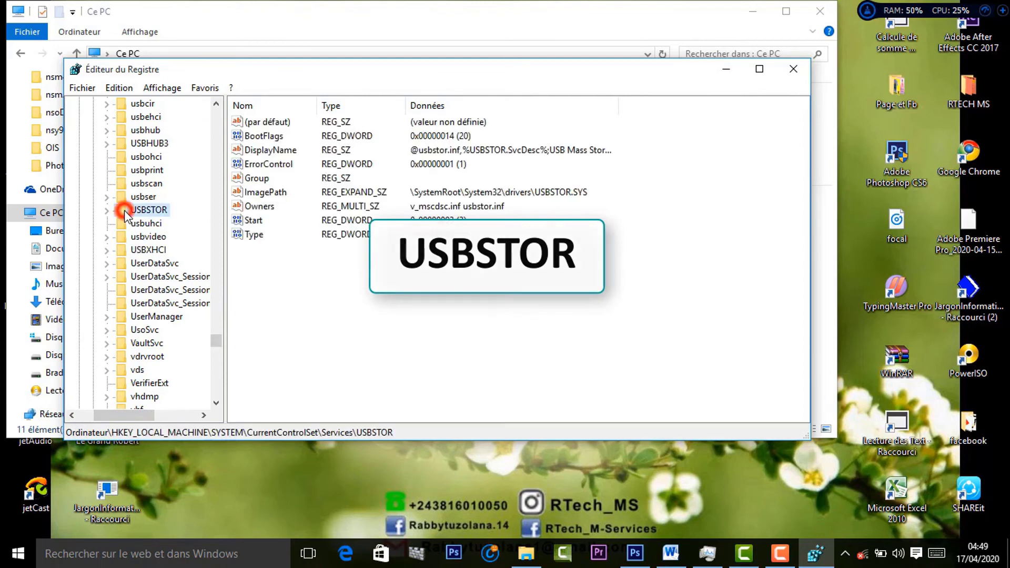
double_click(254, 220)
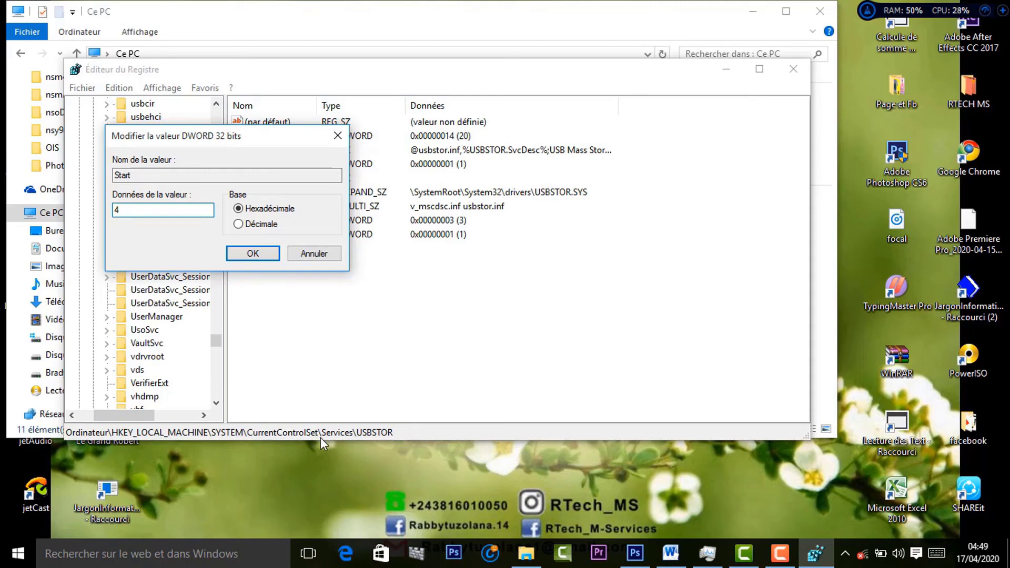
left_click(254, 254)
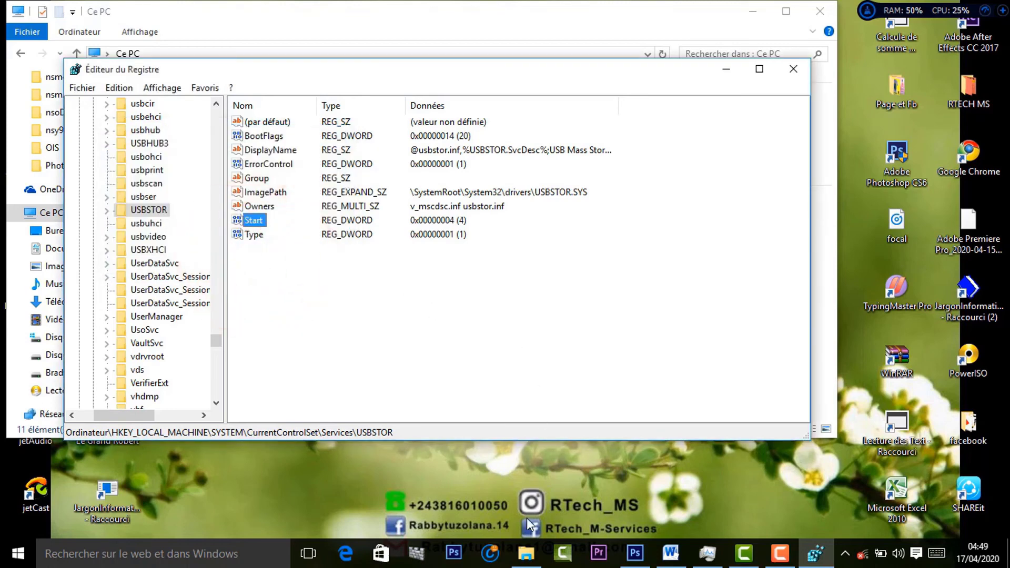
Switch to the Ce PC window, refresh it twice and check the drives and hidden notification icons for the USB disk.
left_click(527, 552)
left_click(507, 383)
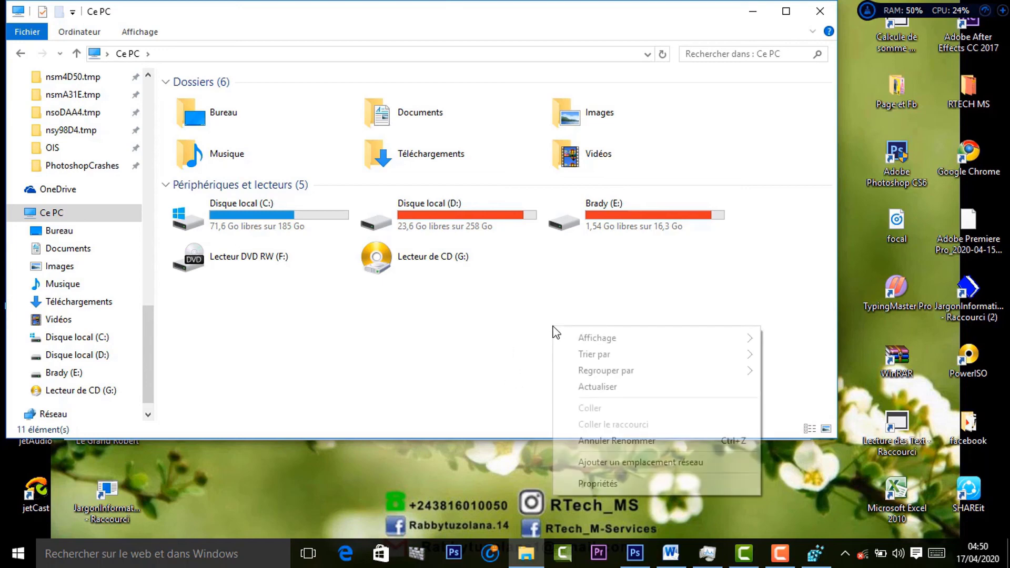
right_click(554, 328)
left_click(604, 388)
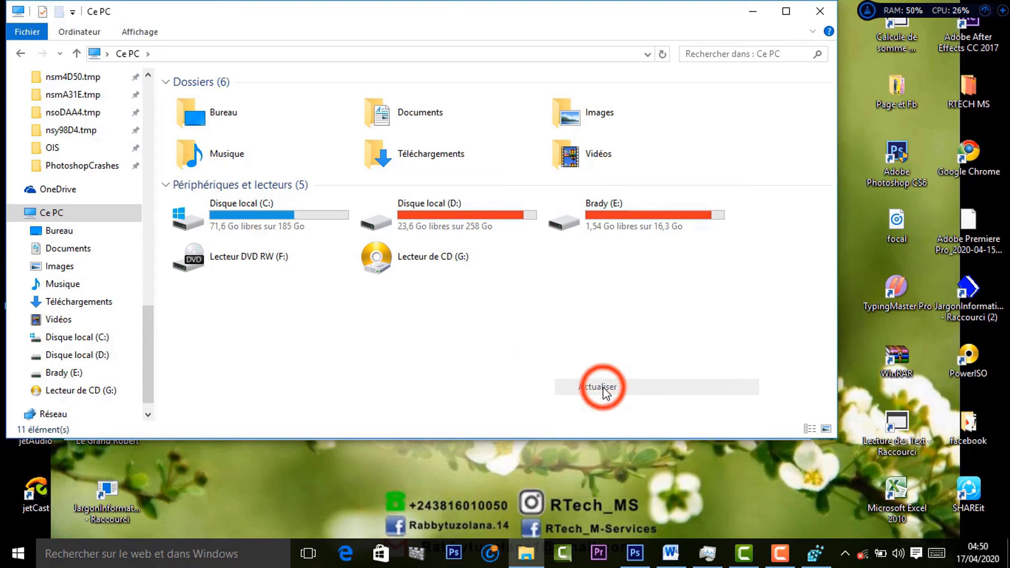
right_click(600, 341)
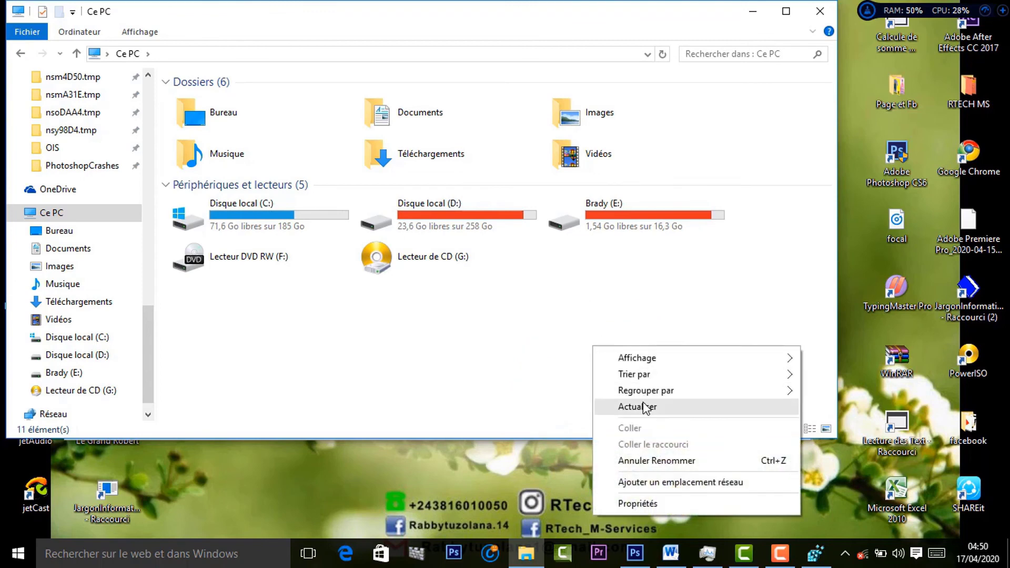
left_click(651, 407)
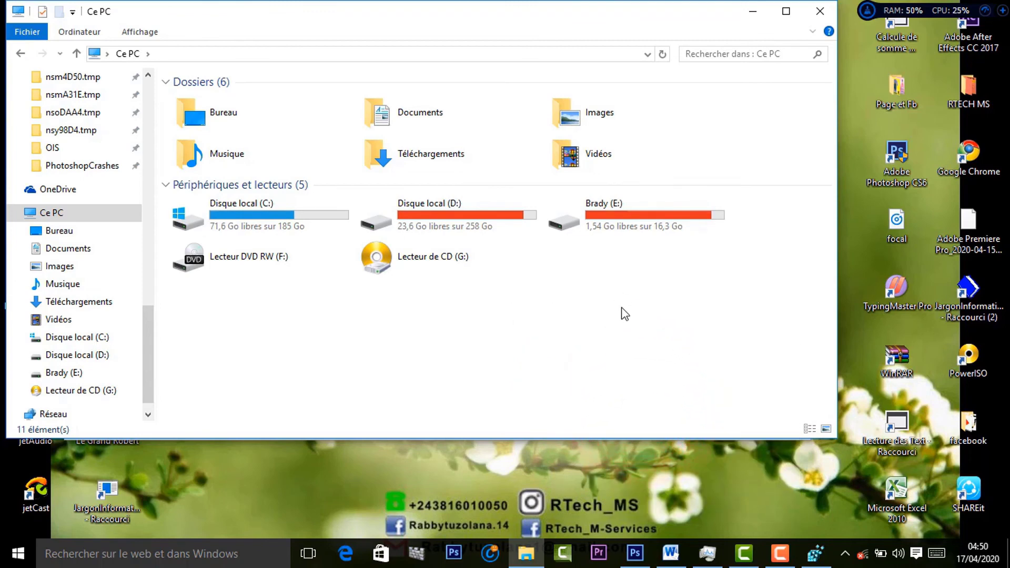
left_click(846, 553)
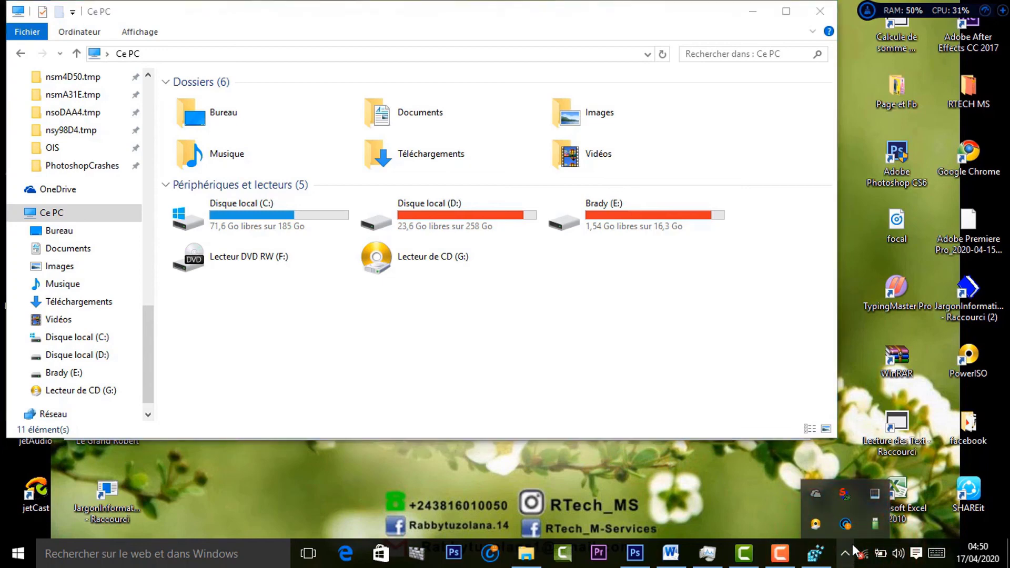
left_click(677, 352)
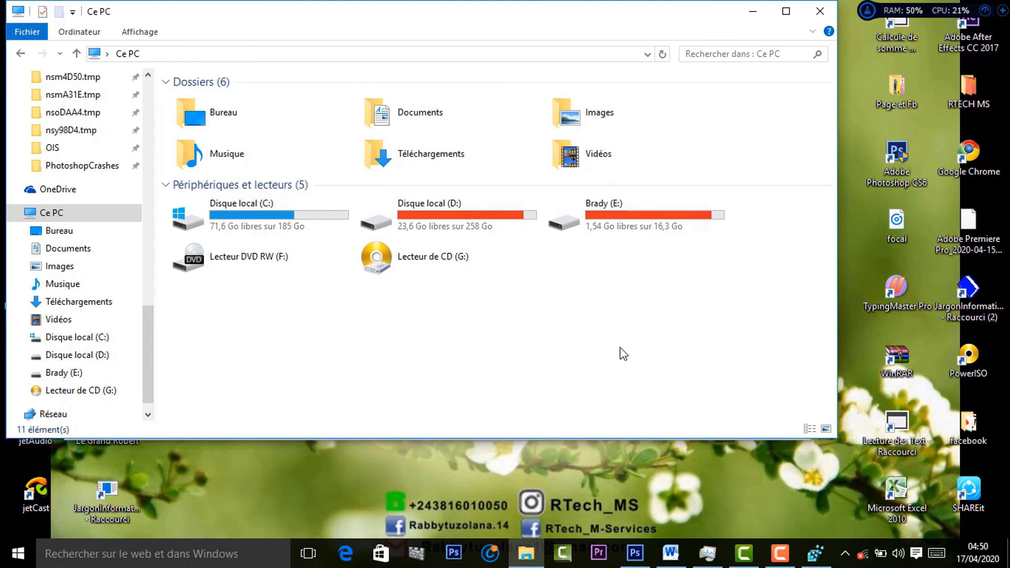
Return to the registry editor and set the USBSTOR Start value to 3 to re-enable USB storage.
left_click(816, 553)
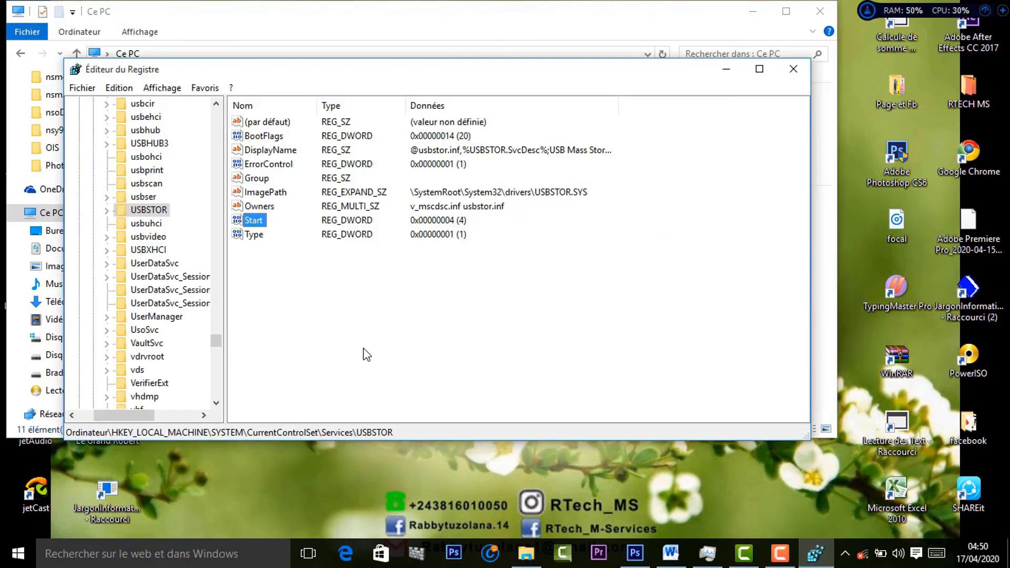
double_click(259, 221)
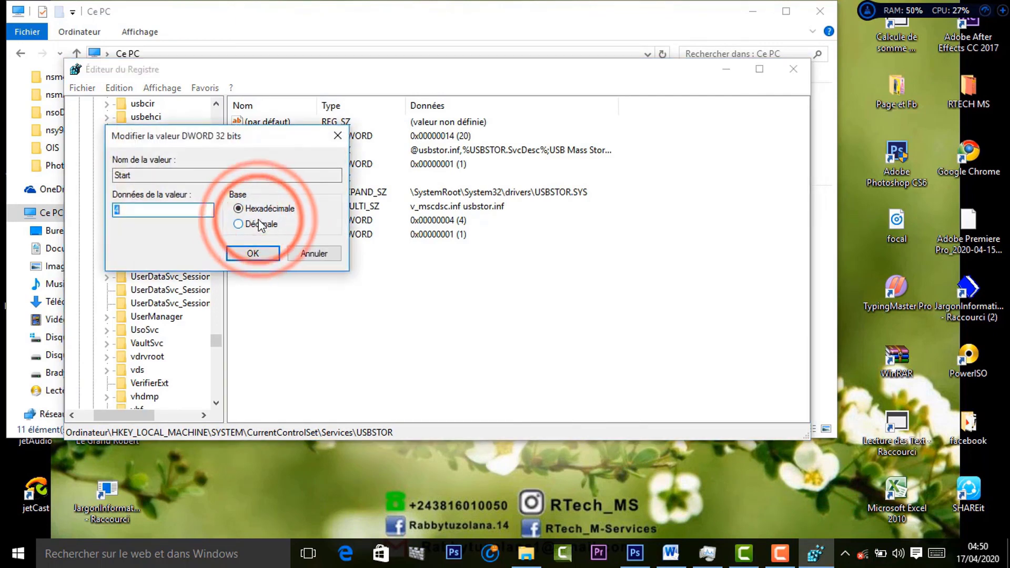
left_click(126, 209)
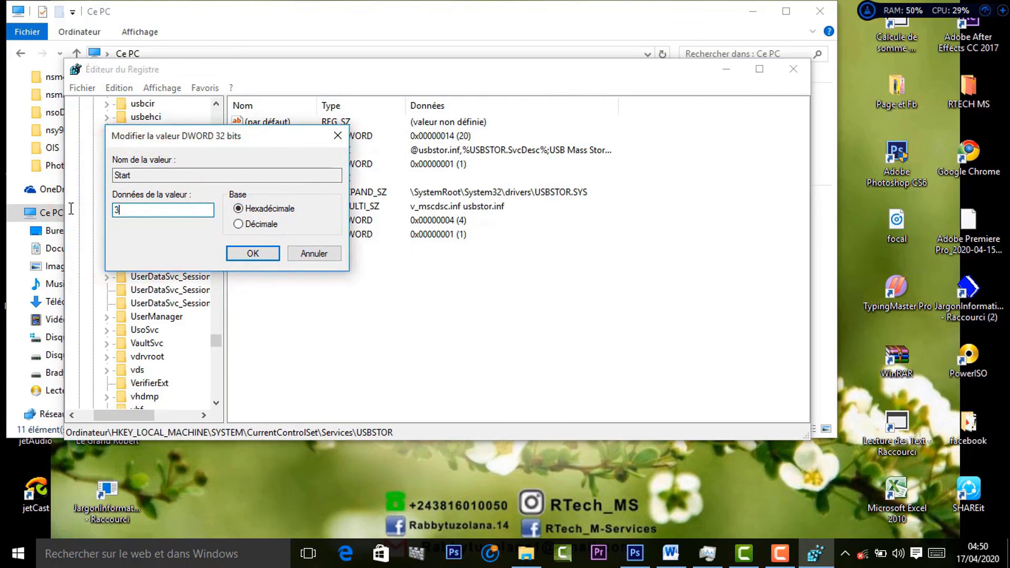
left_click(244, 254)
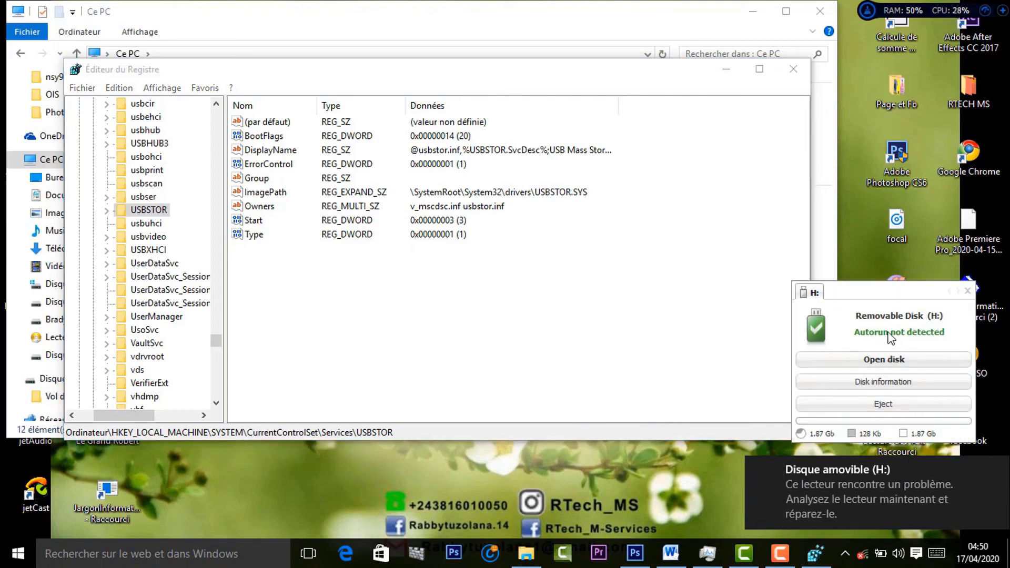
Dismiss the removable disk (H:) popup and close the Ce PC and registry editor windows.
left_click(968, 291)
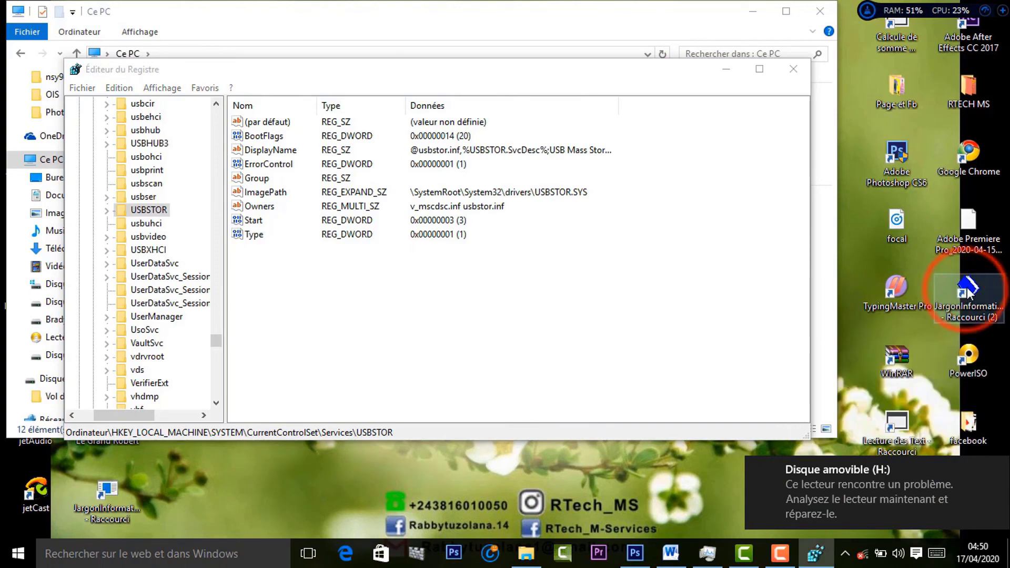
left_click(821, 9)
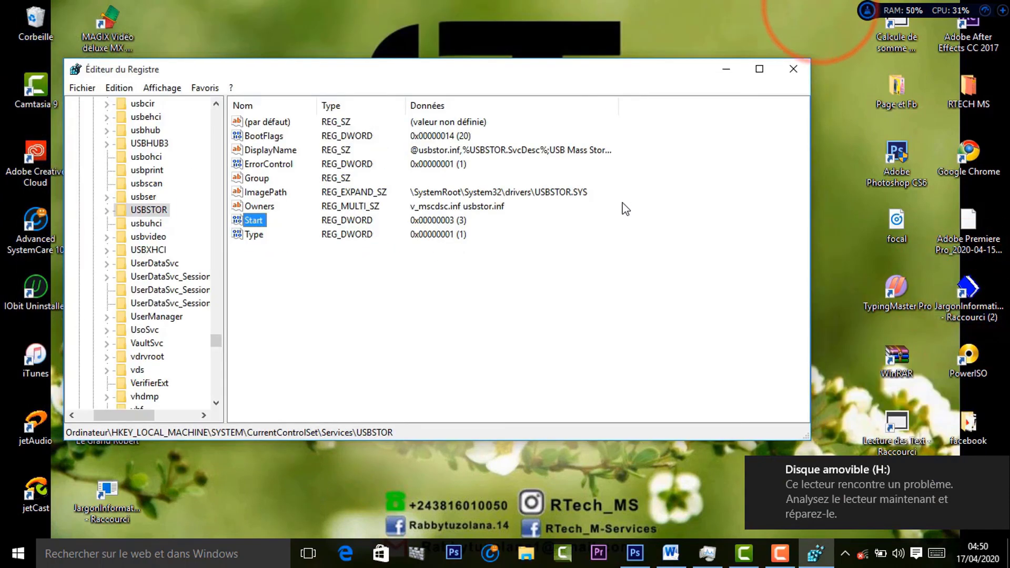
left_click(785, 74)
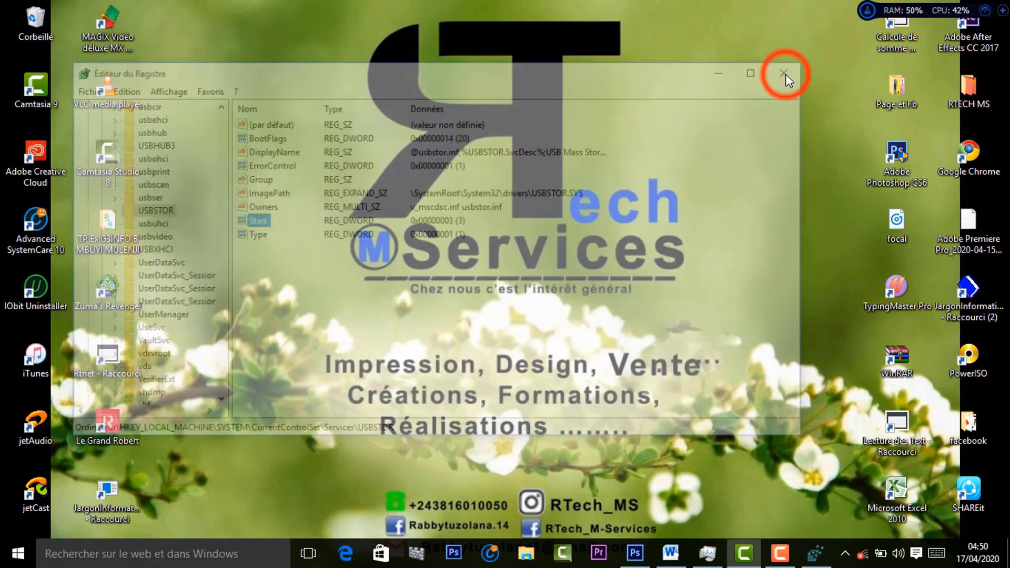